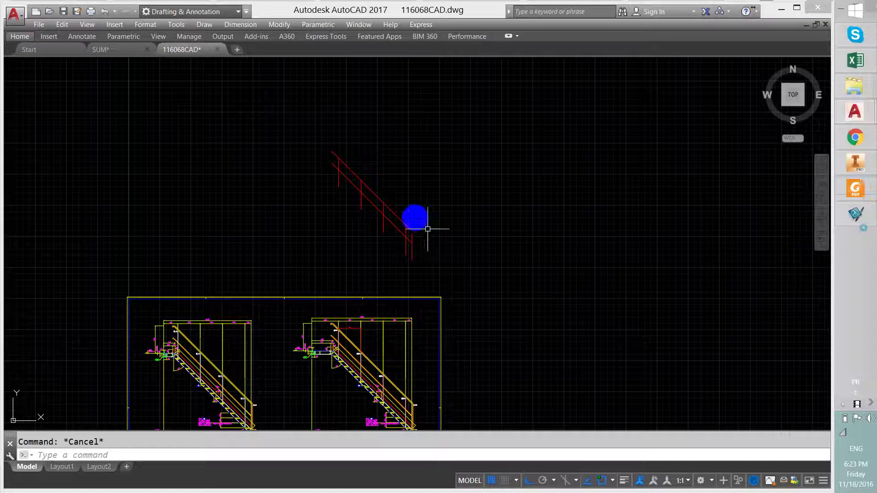
Zoom and pan until the red sloping railing sketch is centred in AutoCAD's drawing area
scroll(350, 183, "up", 4)
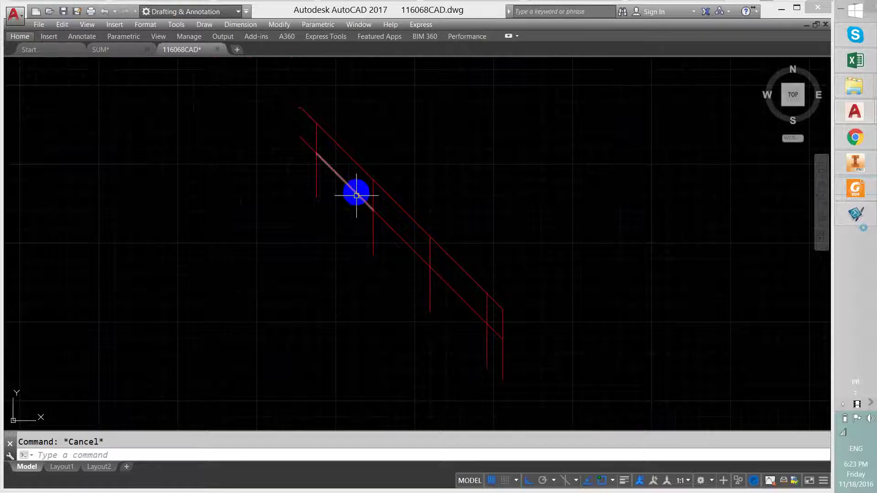
scroll(356, 192, "up", 3)
scroll(354, 194, "down", 4)
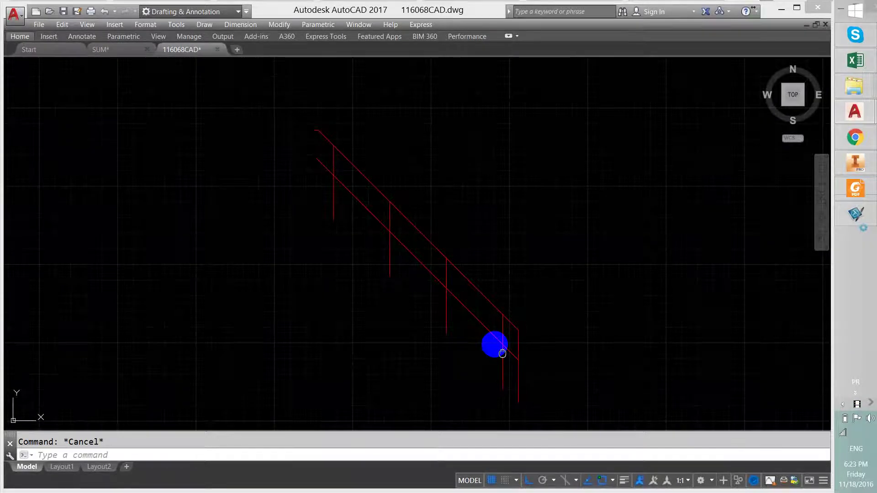
middle_click_drag(498, 348, 470, 315)
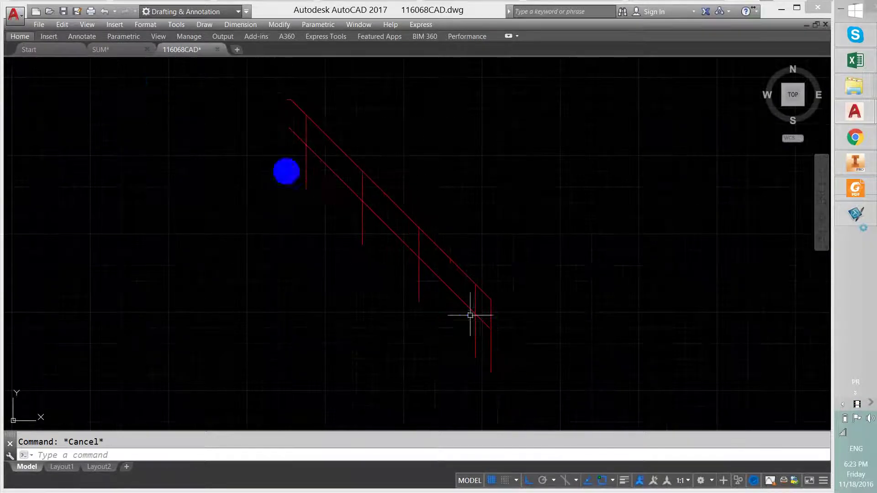
Start a File > Export as IGES (*.iges), renaming the output to 116068AS1R.iges
left_click(40, 25)
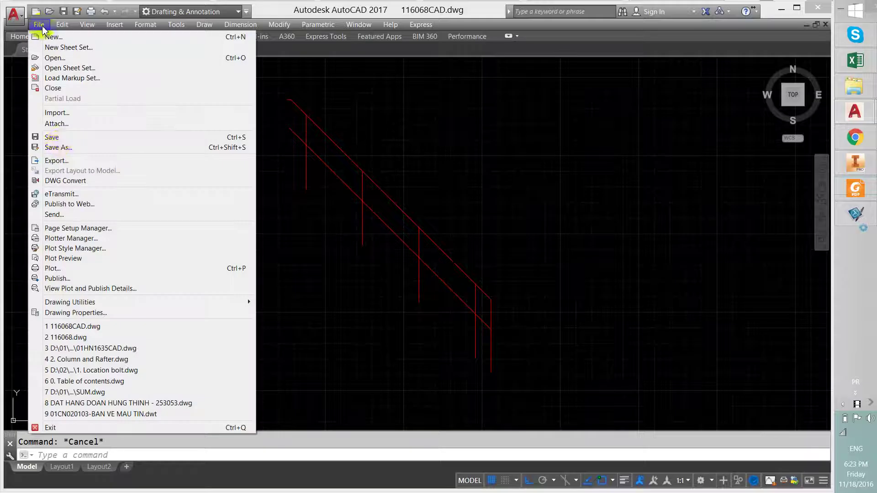
left_click(65, 161)
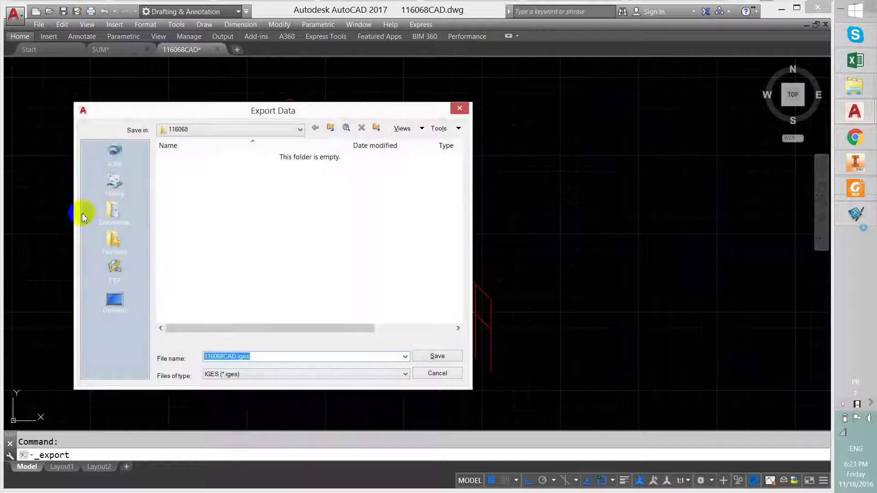
left_click(234, 374)
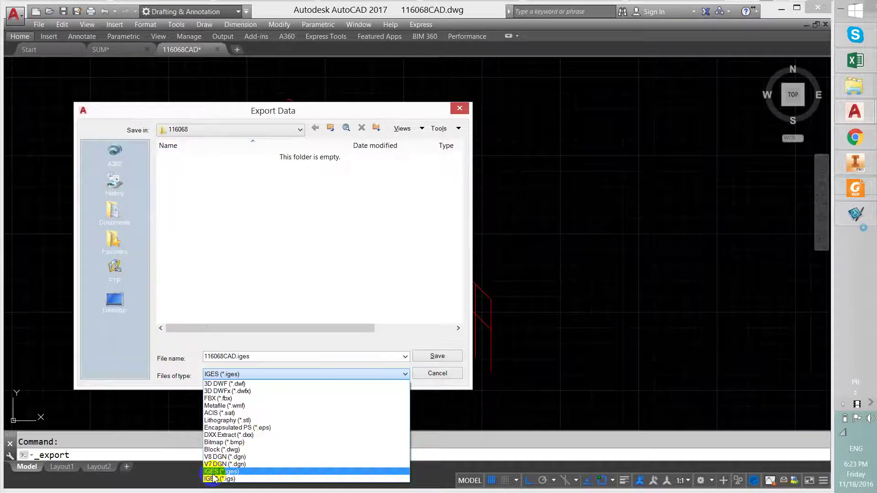
left_click(238, 359)
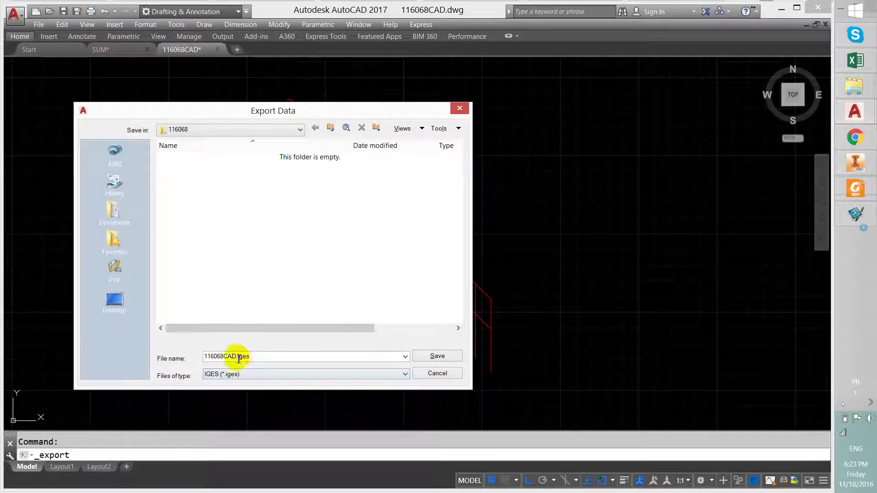
left_click(237, 358)
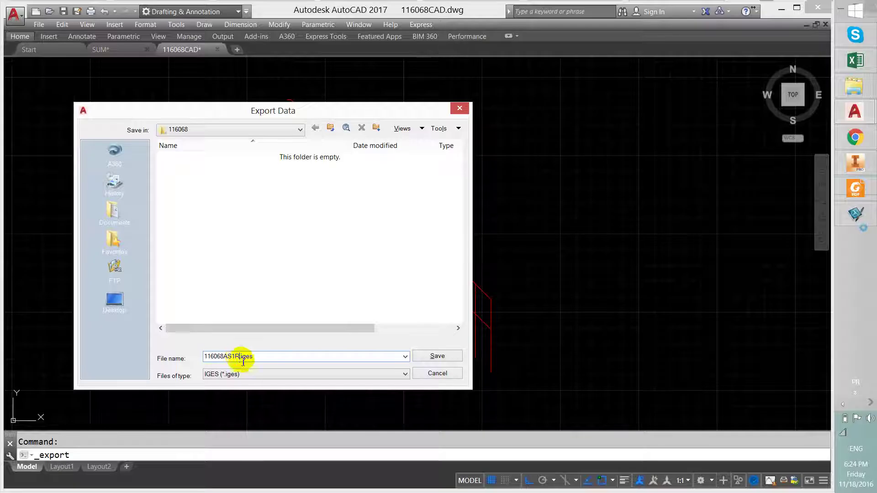
Export the 12 window-selected railing lines to 116068AS1R.iges, then return to Inventor
left_click(434, 357)
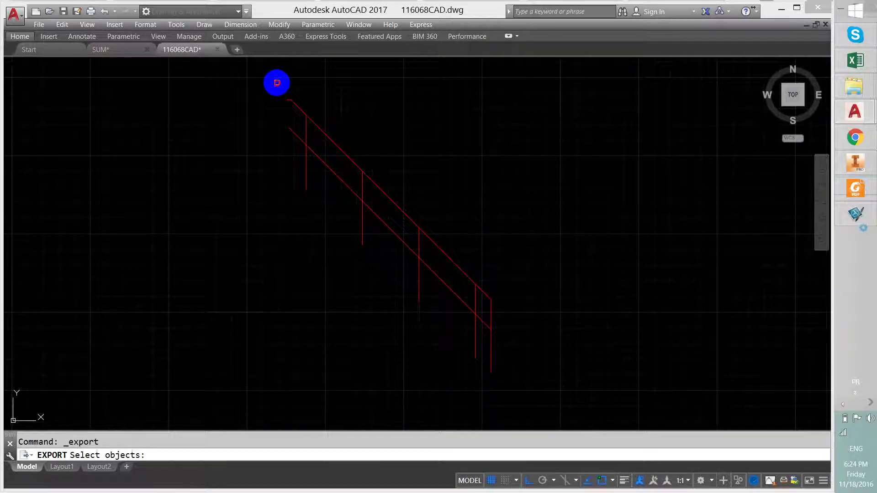
left_click(276, 82)
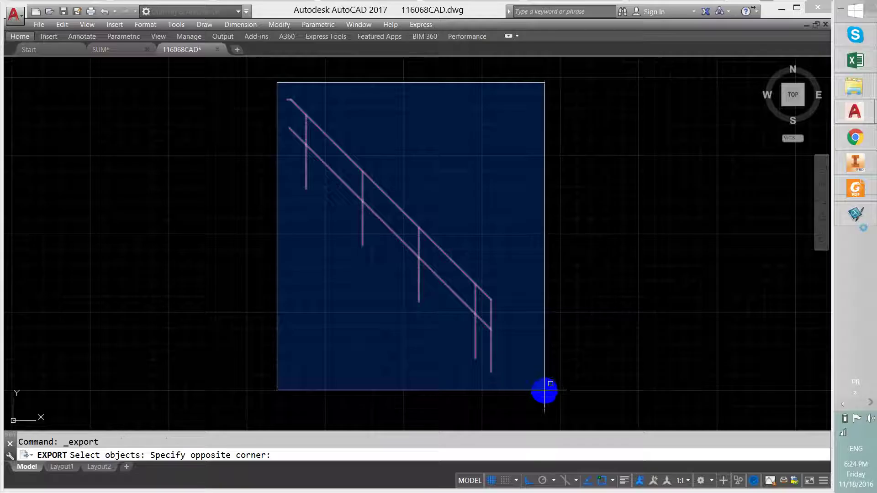
left_click(544, 389)
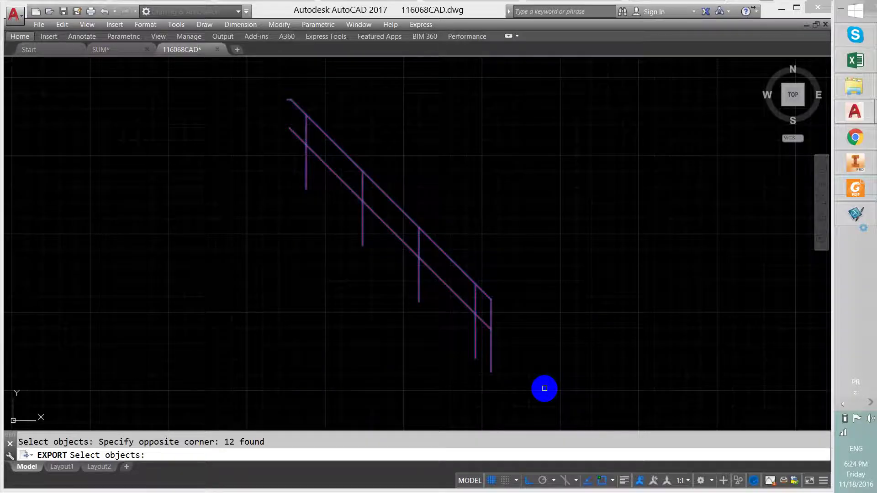
key("Return")
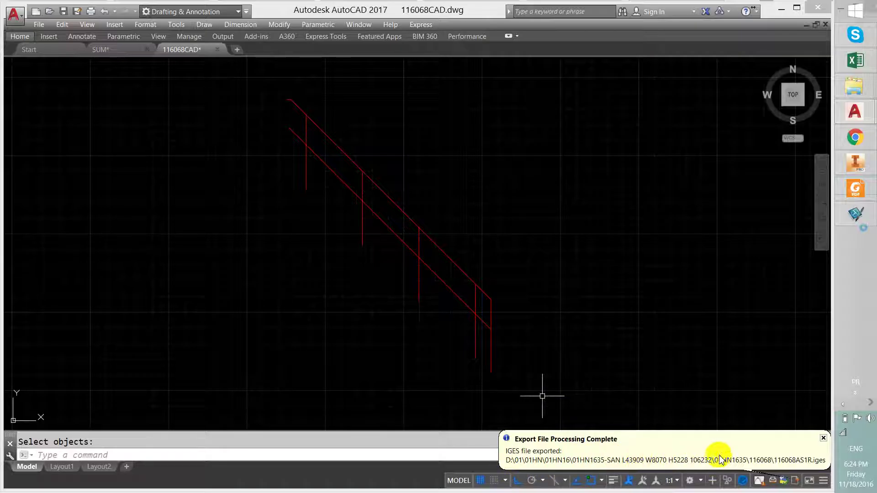
left_click(856, 162)
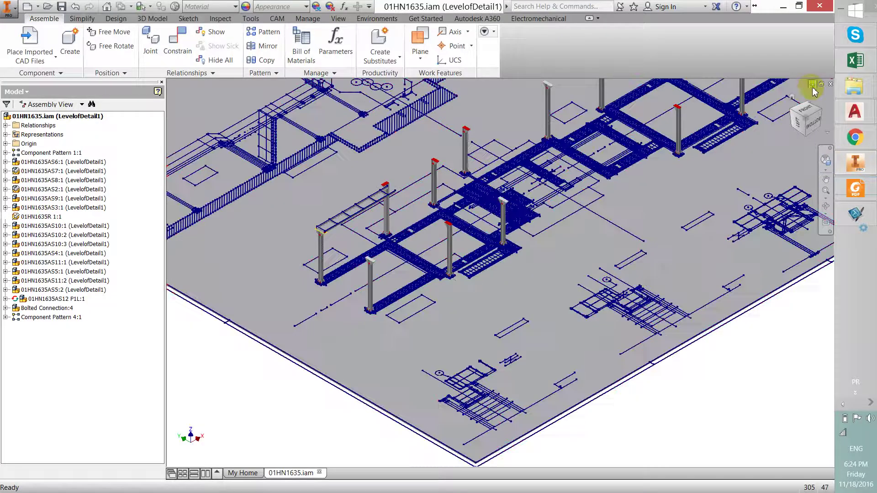
Close the assembly and start a New Single User Project in the Projects wizard
left_click(830, 84)
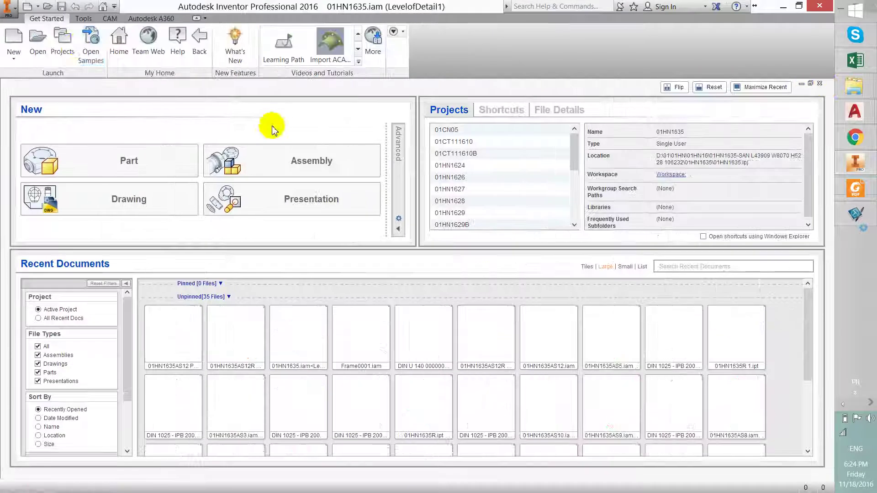
left_click(69, 47)
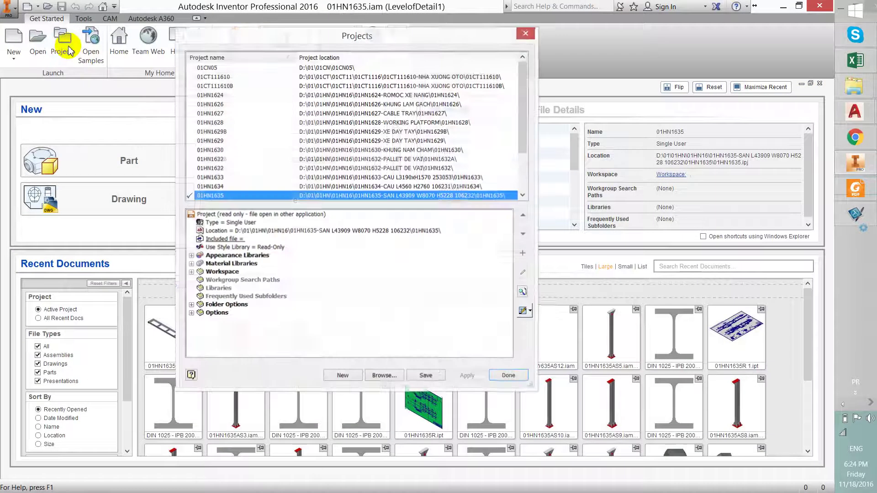
left_click(354, 381)
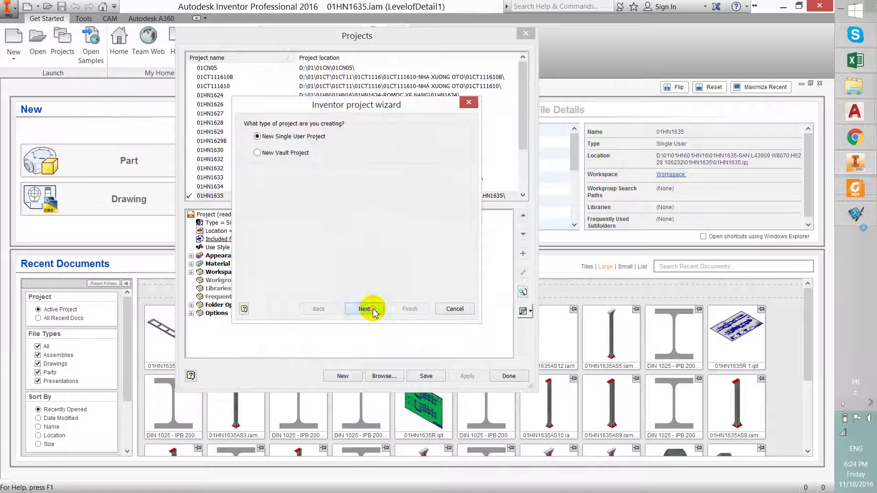
left_click(364, 309)
right_click(855, 95)
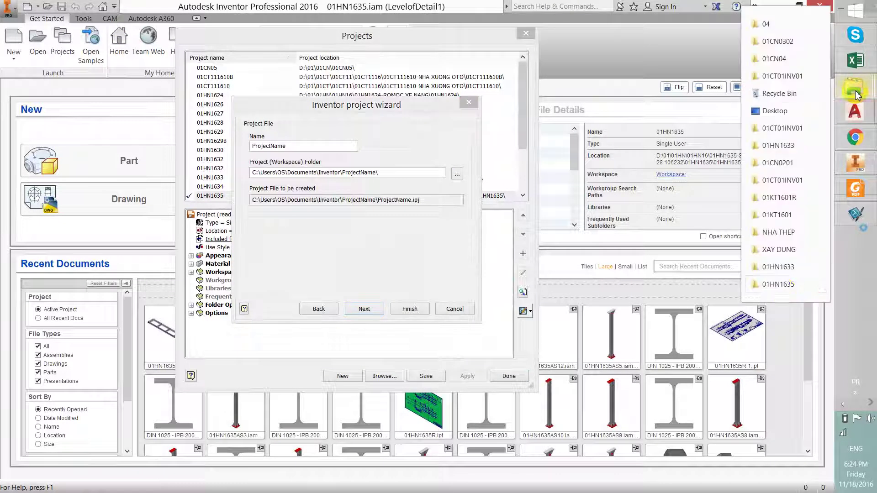
Open the 116068 folder under 01HN1635 in File Explorer, copy its full path, and return to Inventor
left_click(781, 284)
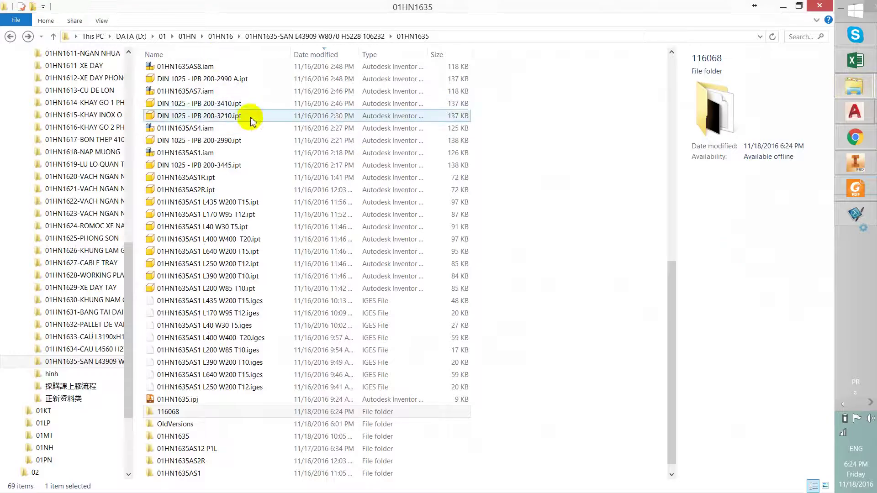
left_click(382, 152)
scroll(382, 150, "up", 12)
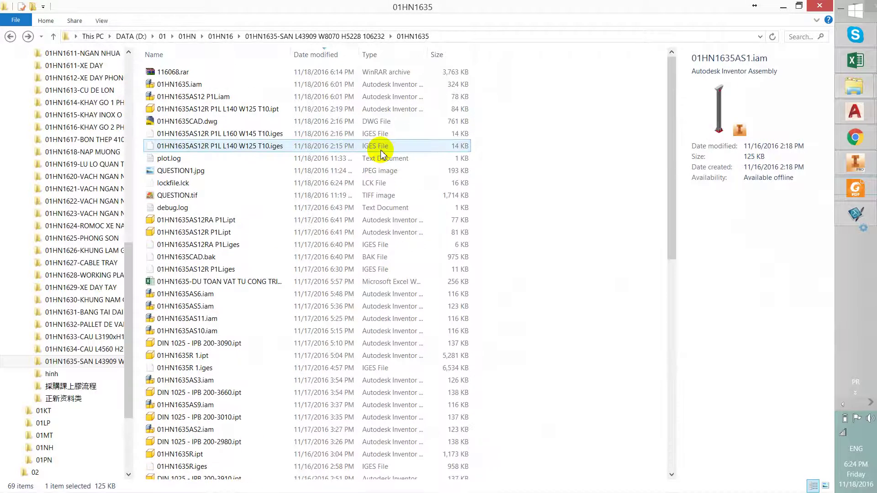
scroll(203, 173, "down", 12)
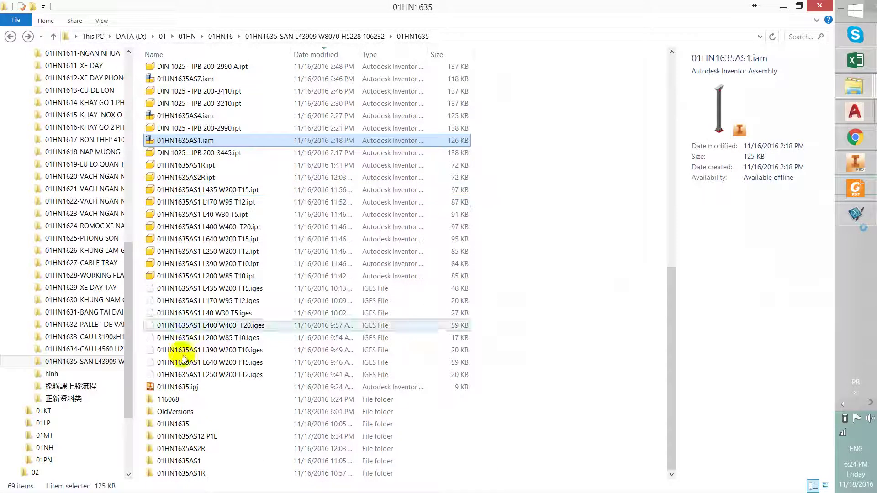
double_click(179, 401)
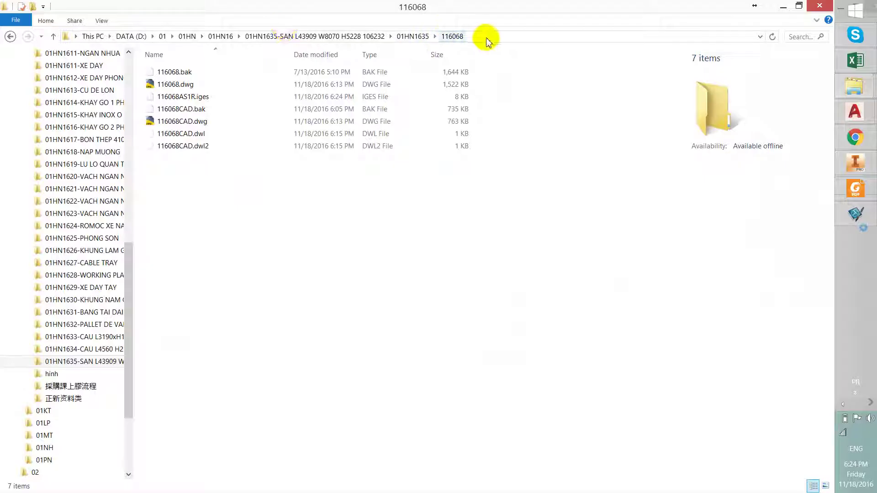
left_click(488, 39)
key("ctrl+c")
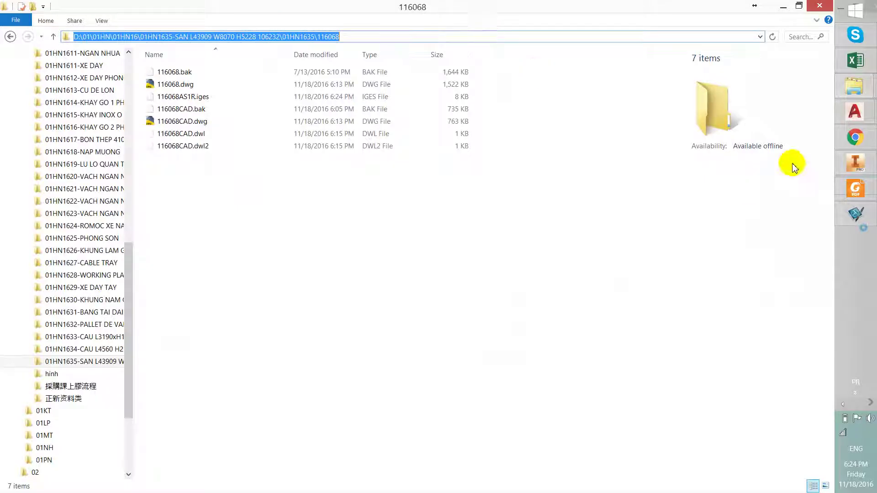
left_click(855, 162)
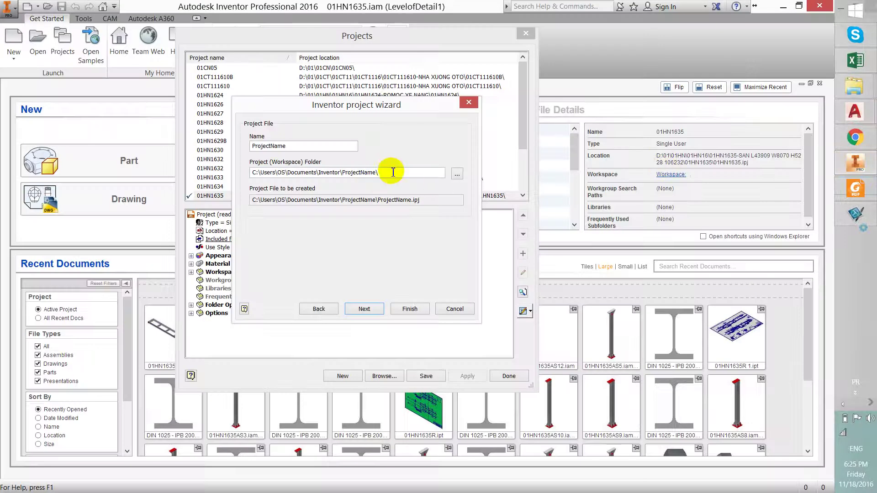
Paste the 116068 folder path as the project's workspace folder
left_click_drag(392, 172, 227, 173)
key("ctrl+v")
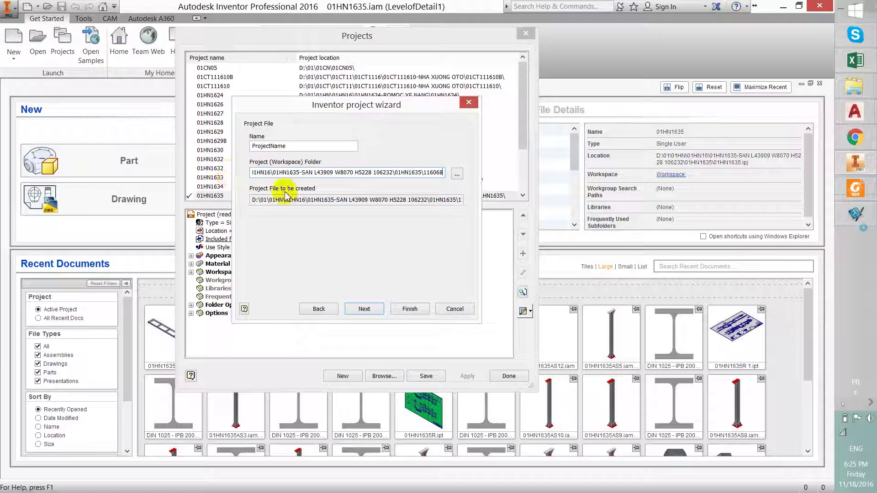
key("Return")
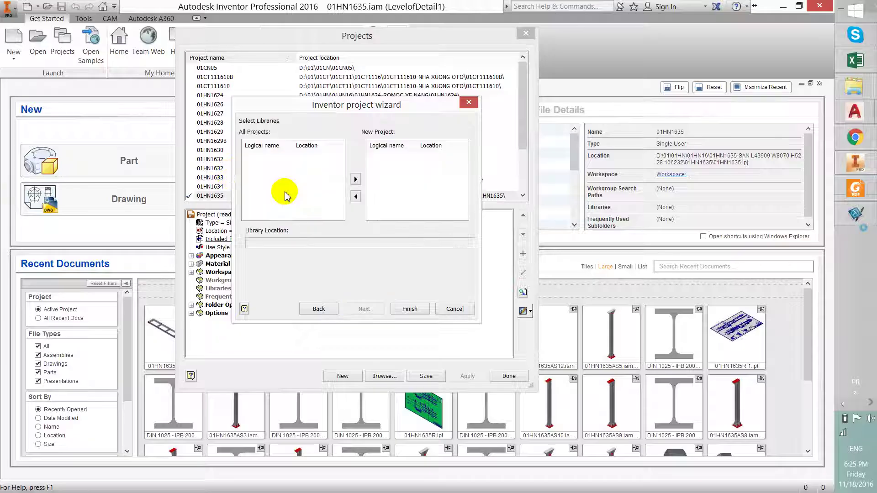
left_click(319, 308)
left_click_drag(432, 175, 466, 170)
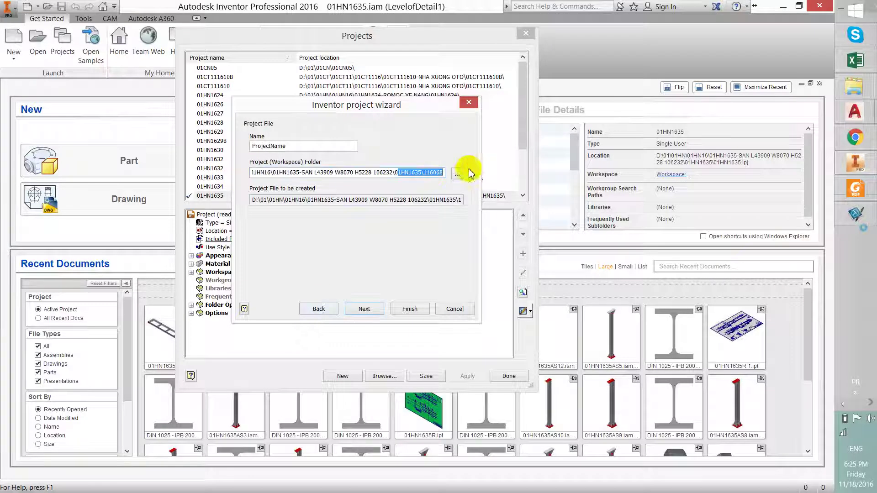
double_click(439, 172)
Name the project 116068 and finish the wizard so it becomes the active project
left_click_drag(290, 144, 223, 150)
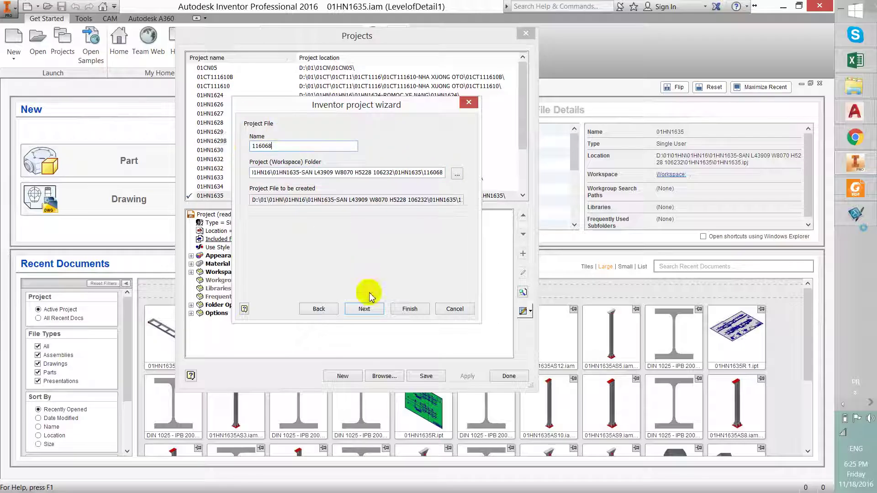
left_click(364, 309)
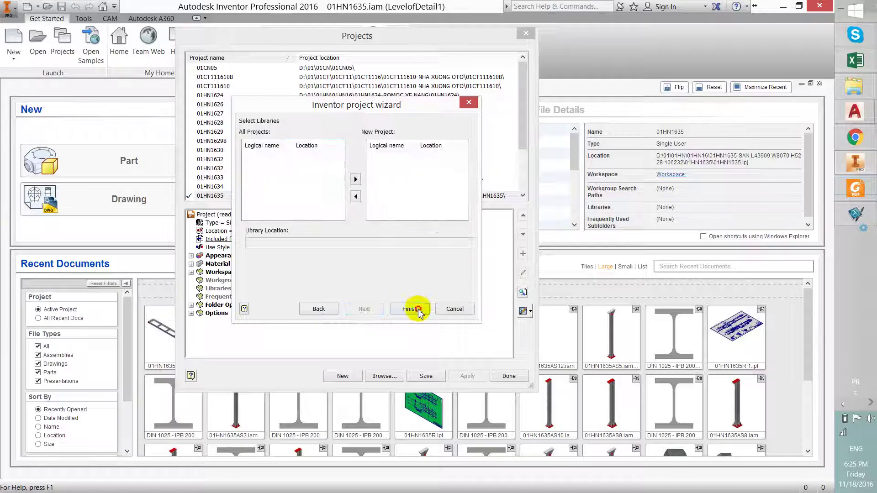
left_click(393, 310)
left_click(511, 377)
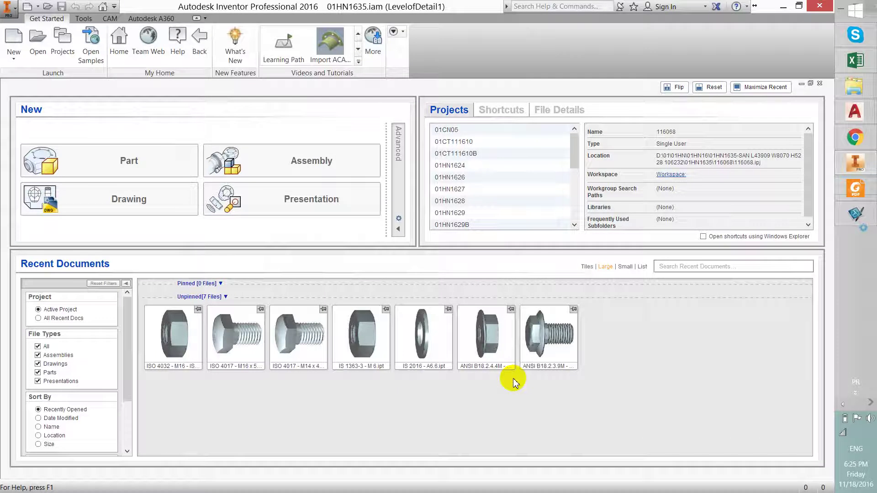
Create a new assembly from the Metric Standard (mm).iam template
left_click(15, 39)
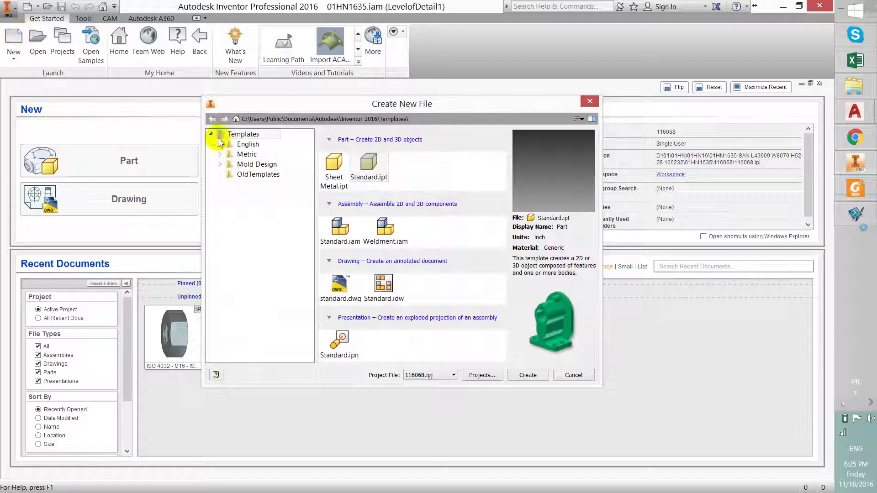
left_click(246, 154)
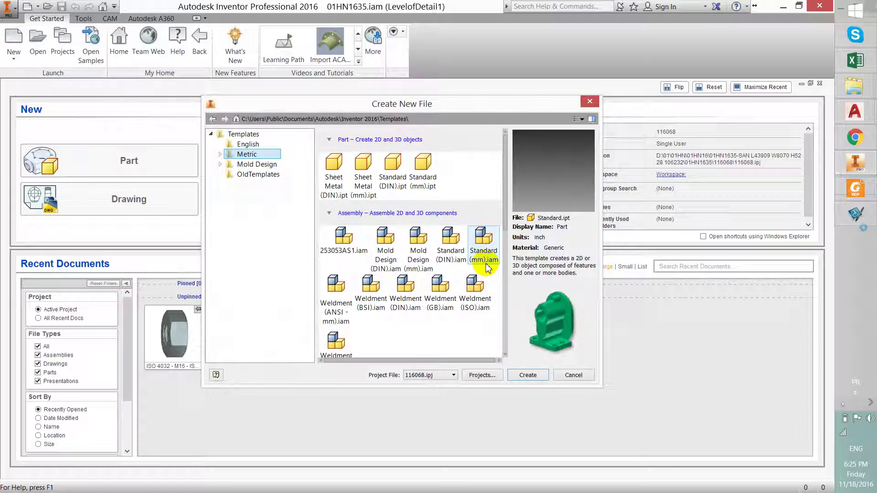
left_click(486, 243)
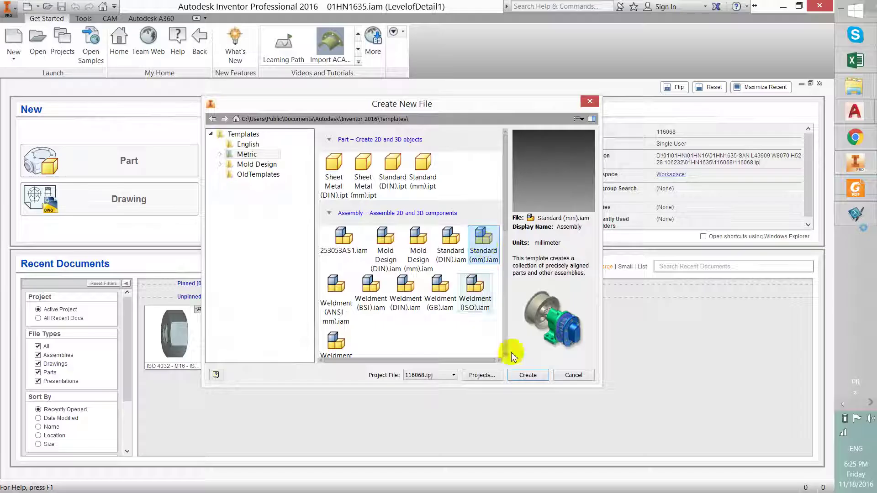
left_click(528, 375)
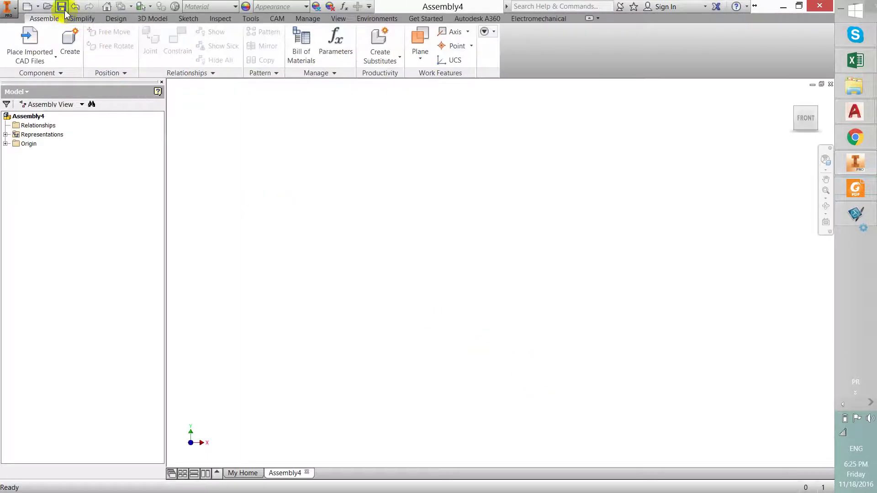
Save the new assembly as 116068AS1
left_click(61, 7)
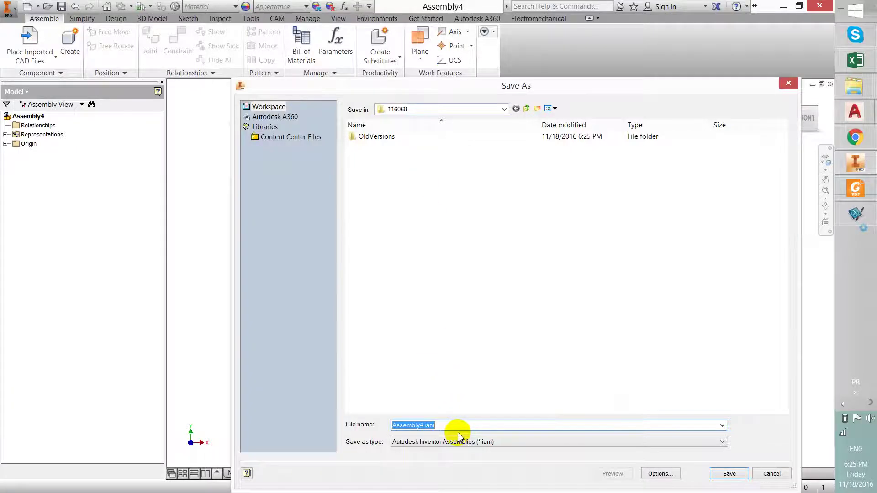
type("116068")
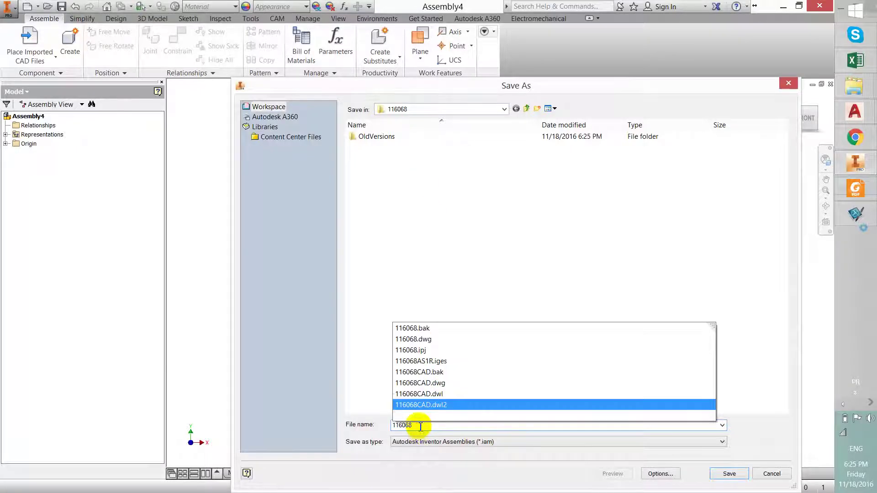
type("A")
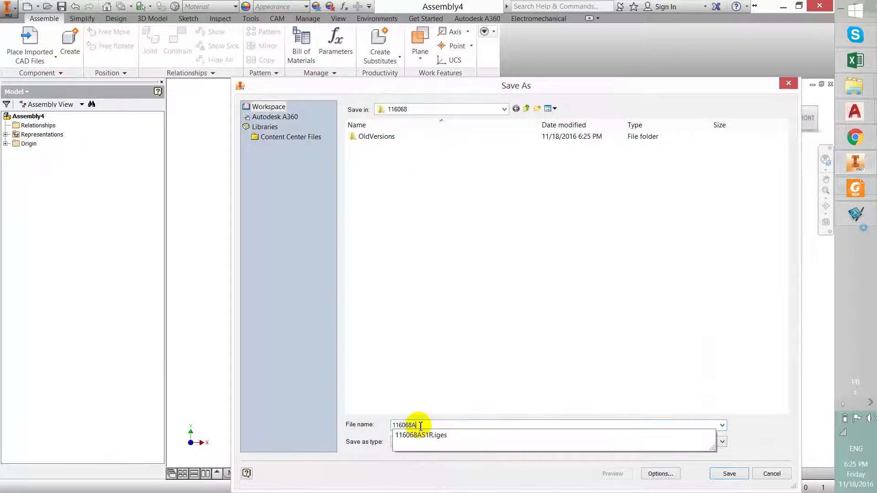
type("S1")
key("Return")
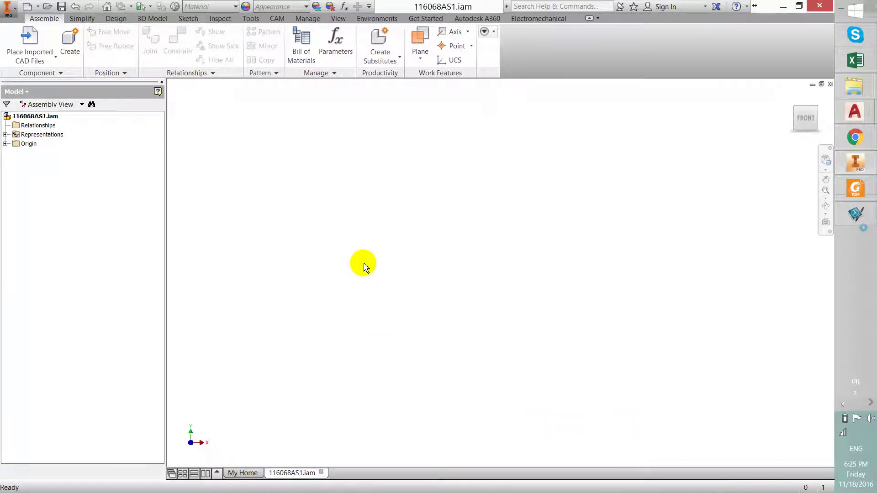
Import 116068AS1R.iges into the assembly via Place Imported CAD Files, converting the model
left_click(55, 59)
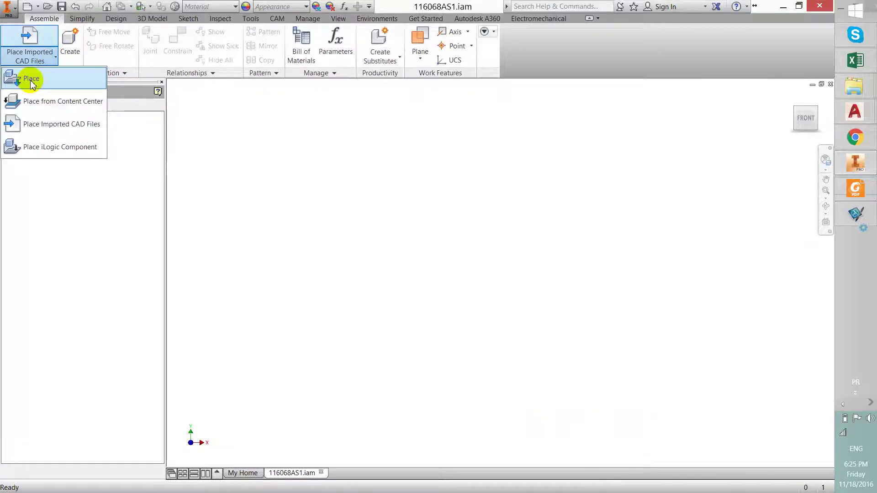
left_click(32, 131)
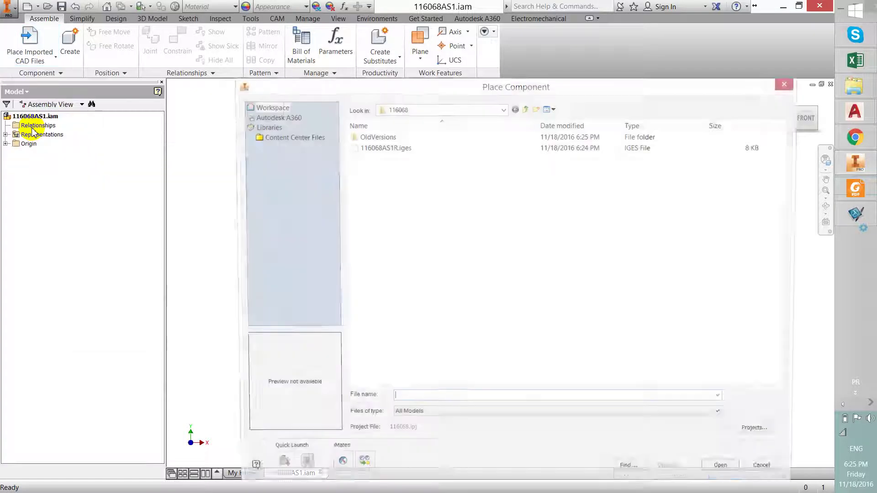
left_click(386, 152)
left_click(727, 473)
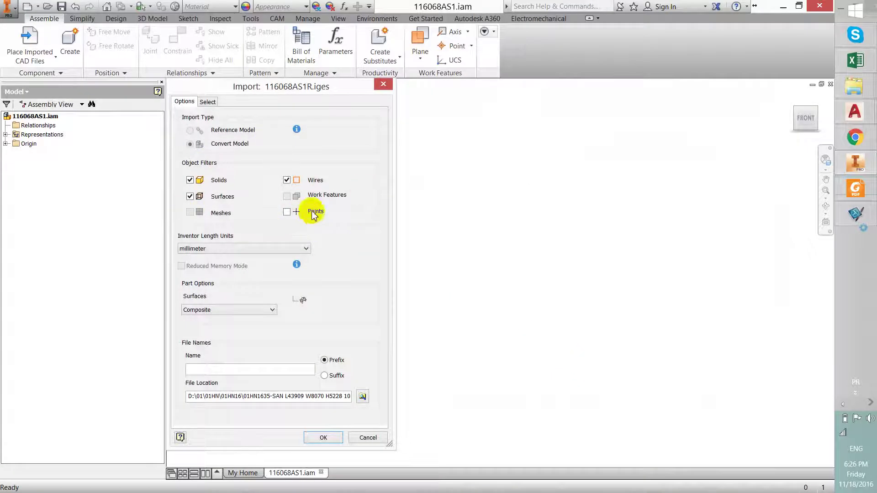
left_click(331, 438)
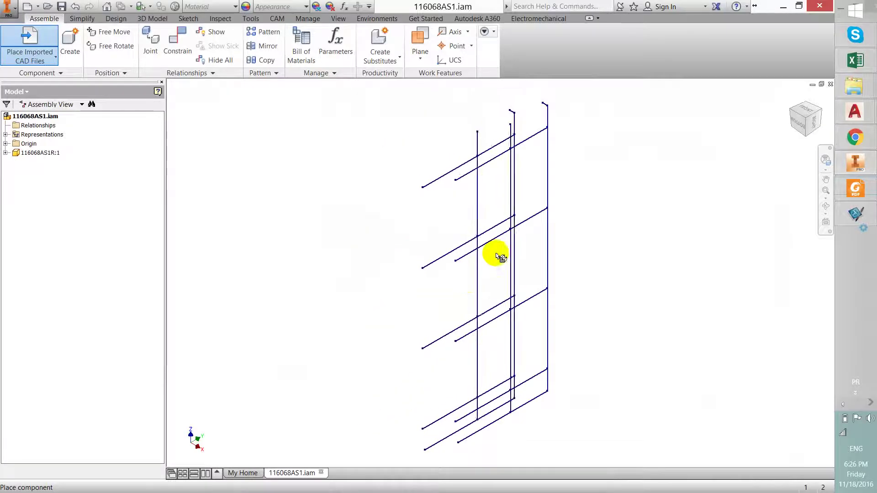
Orbit the imported railing wireframe from isometric to a flatter front view
key("Escape")
middle_click_drag(575, 235, 613, 274, "shift")
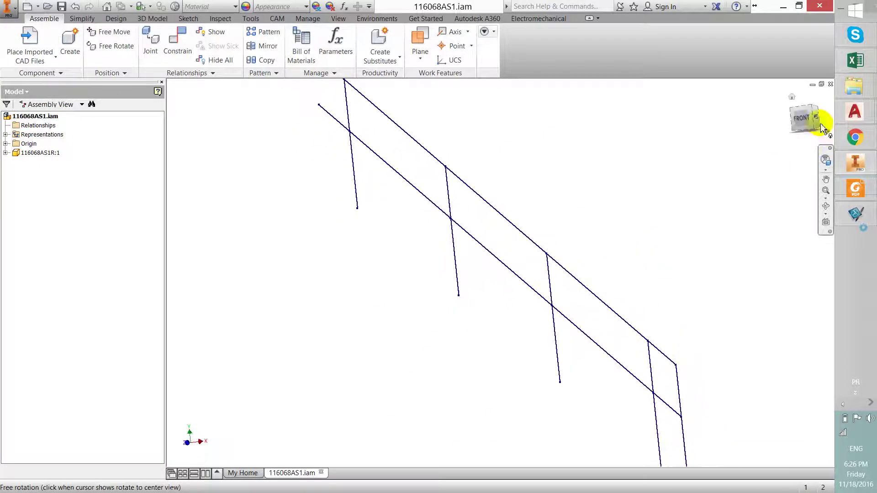
left_click(813, 111)
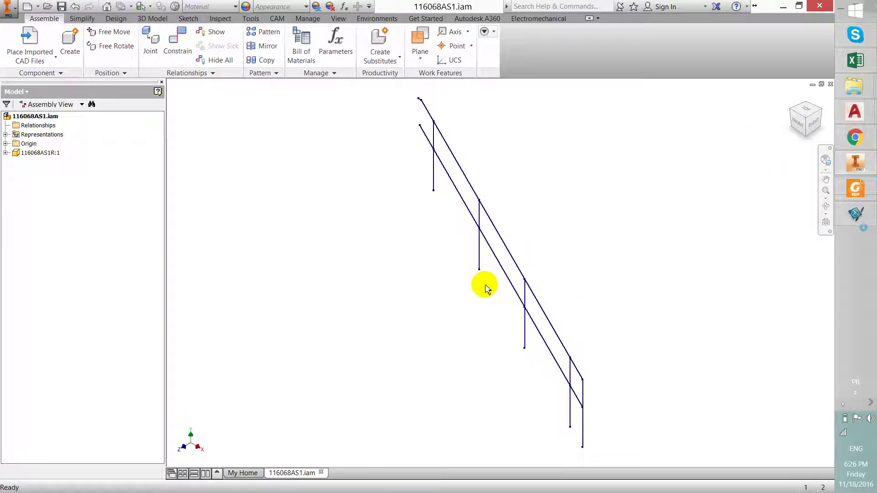
middle_click_drag(487, 287, 528, 254, "shift")
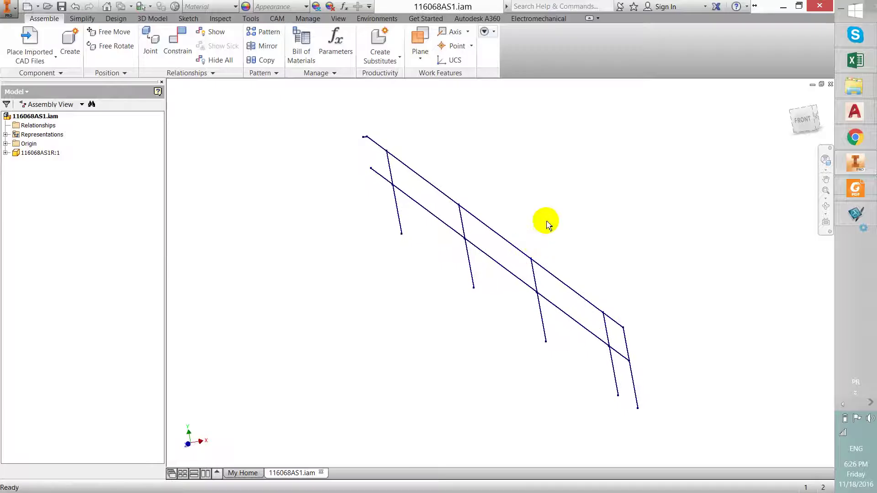
scroll(525, 223, "down", 3)
scroll(475, 225, "up", 2)
middle_click_drag(464, 223, 466, 194, "shift")
Save the assembly together with its new part file 116068AS1R.ipt
left_click(61, 7)
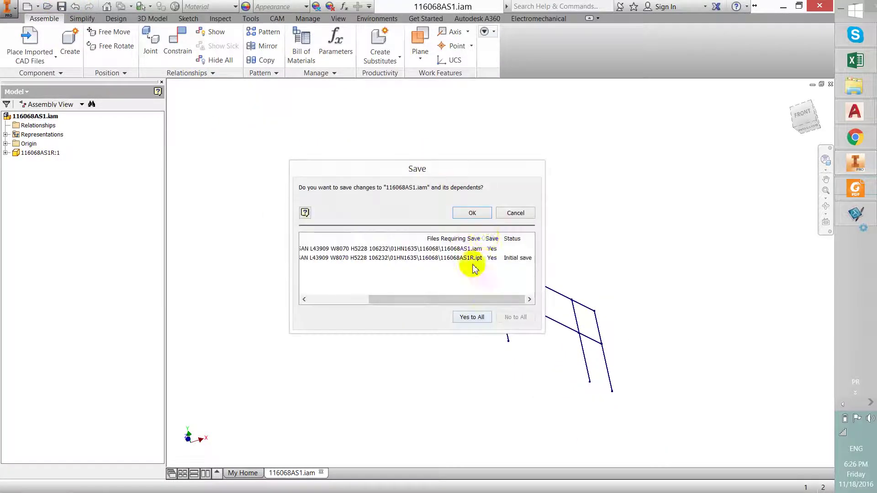
left_click(474, 213)
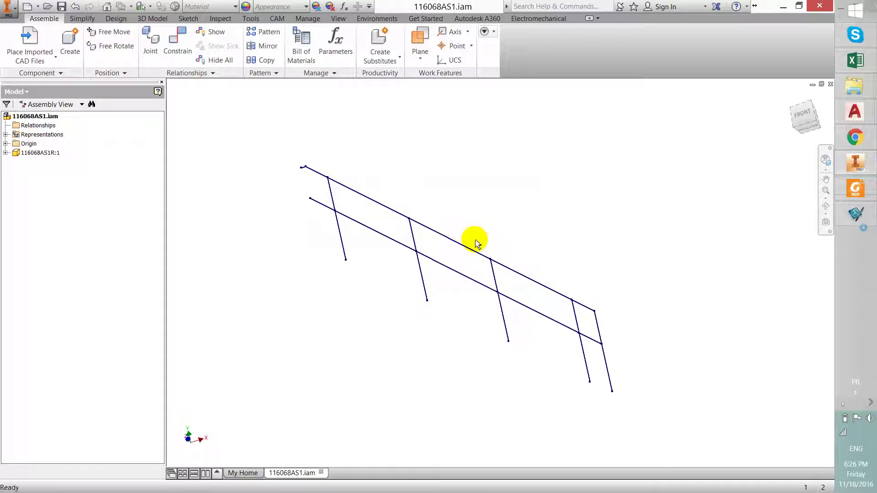
left_click_drag(472, 278, 445, 309)
key("F4")
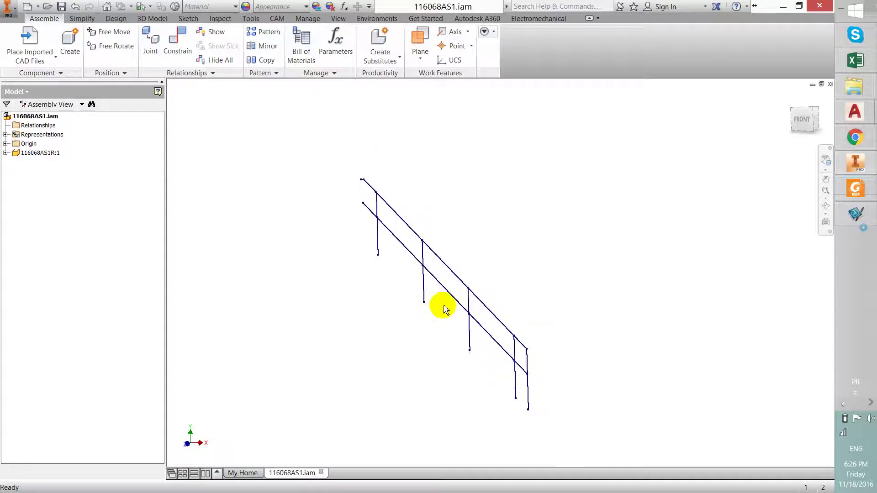
Open Insert Frame from the Design tab, defaulting to DIN 1025-2 IPB 140 in Steel, Mild
left_click(109, 19)
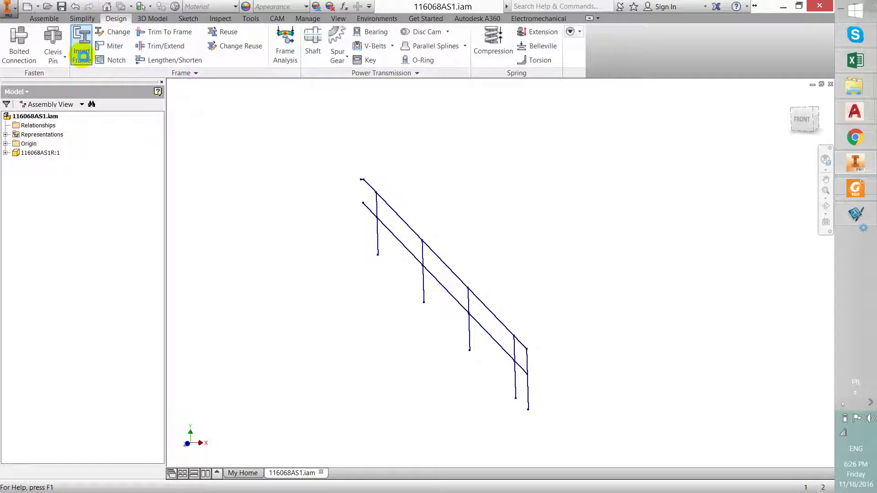
left_click(81, 56)
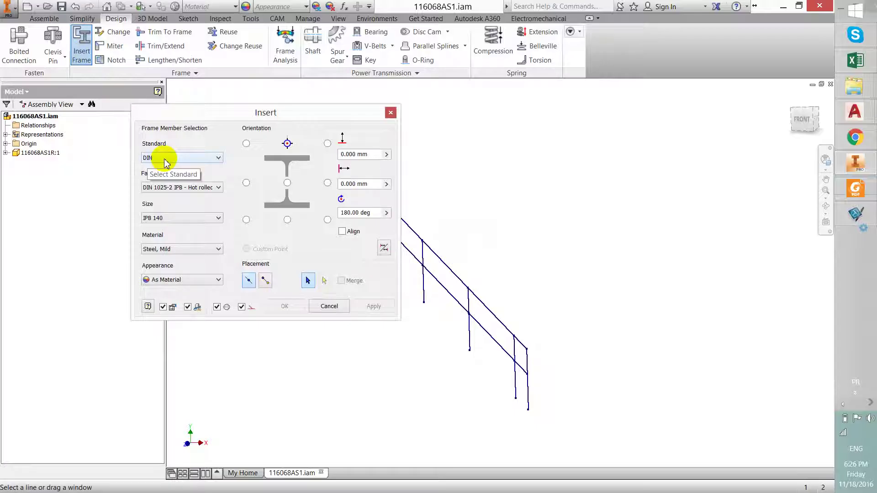
left_click(855, 111)
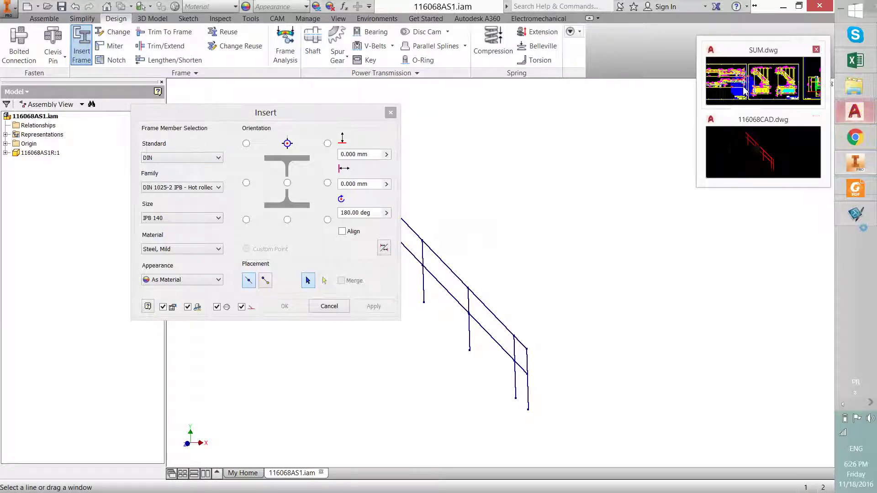
left_click(747, 153)
scroll(447, 183, "down", 5)
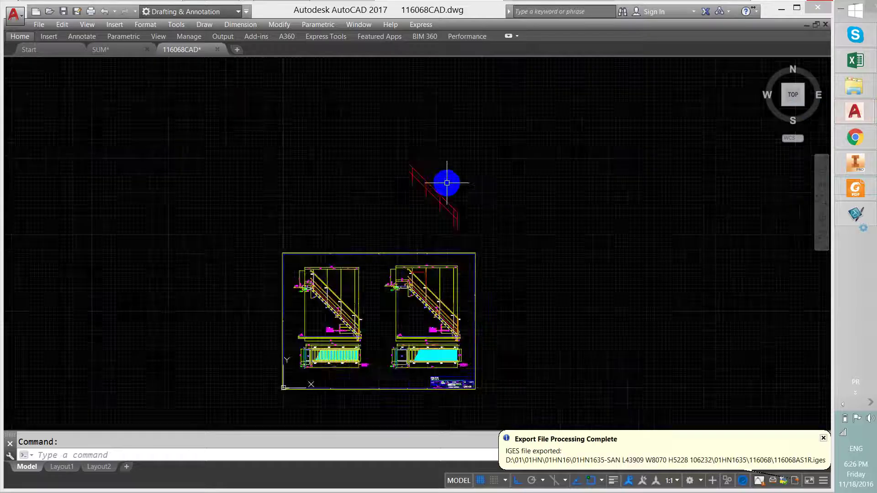
scroll(447, 183, "down", 2)
scroll(438, 192, "up", 8)
middle_click_drag(454, 190, 472, 314)
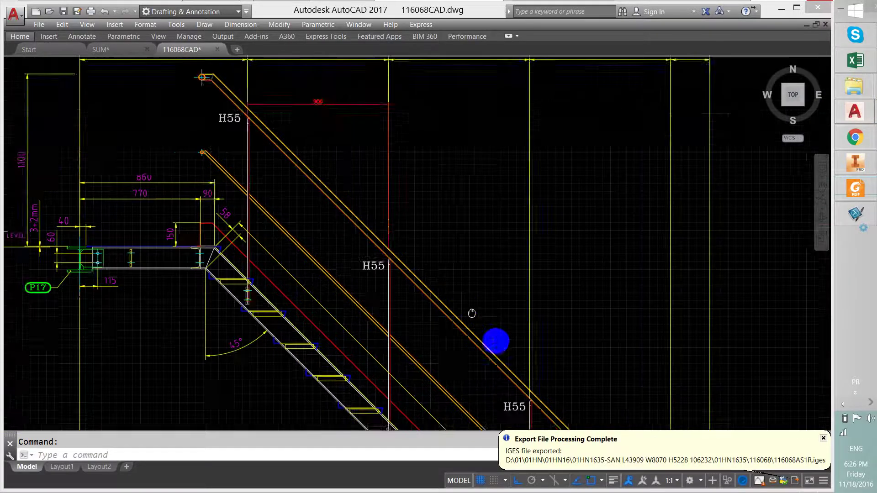
scroll(274, 137, "up", 6)
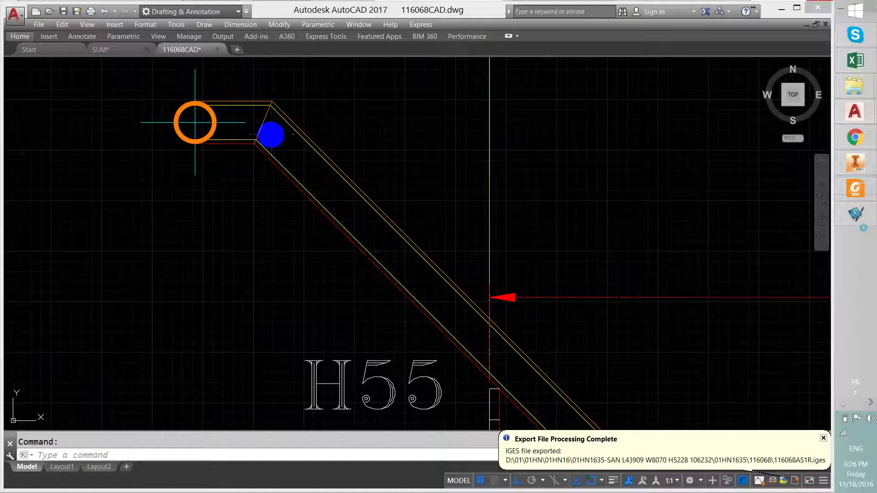
type("I")
key("Return")
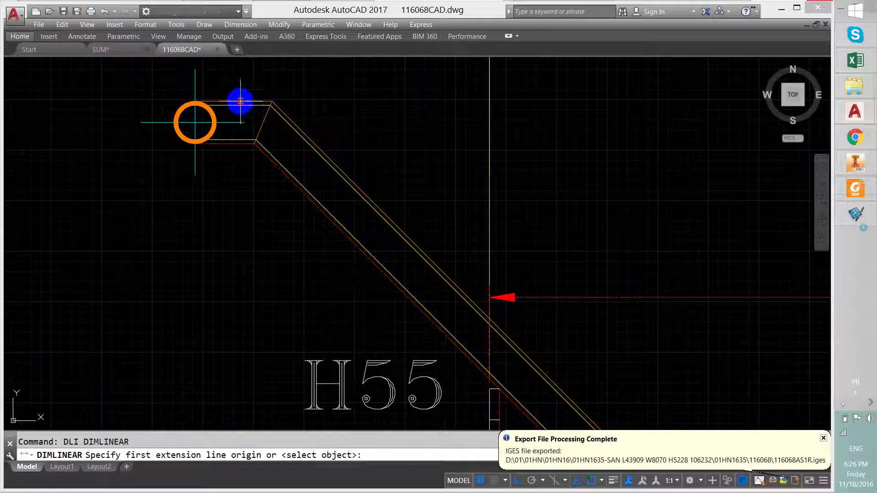
left_click(240, 102)
left_click(240, 144)
scroll(178, 139, "down", 3)
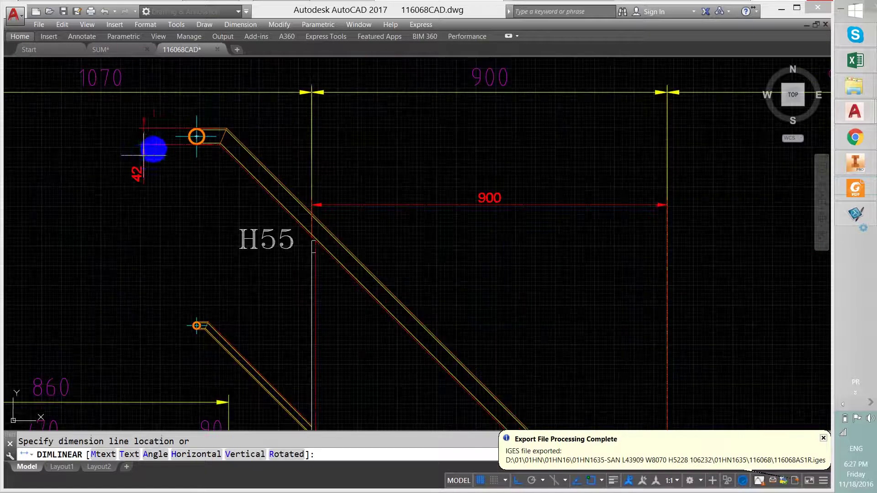
scroll(155, 144, "up", 3)
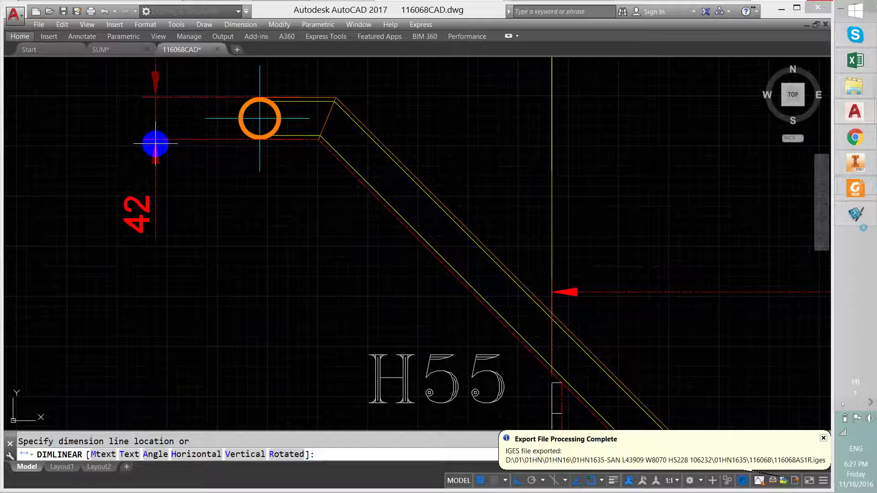
key("Escape")
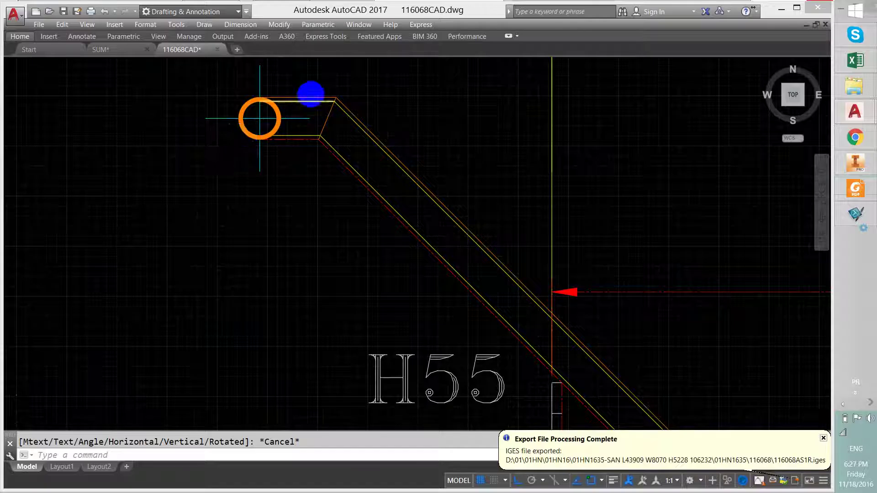
scroll(309, 92, "up", 4)
key("Return")
left_click(305, 100)
left_click(276, 113)
scroll(231, 125, "down", 4)
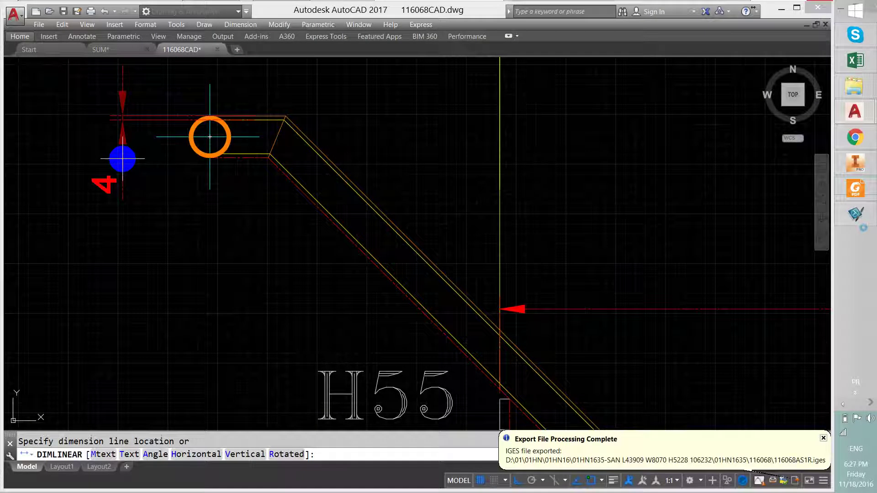
key("Escape")
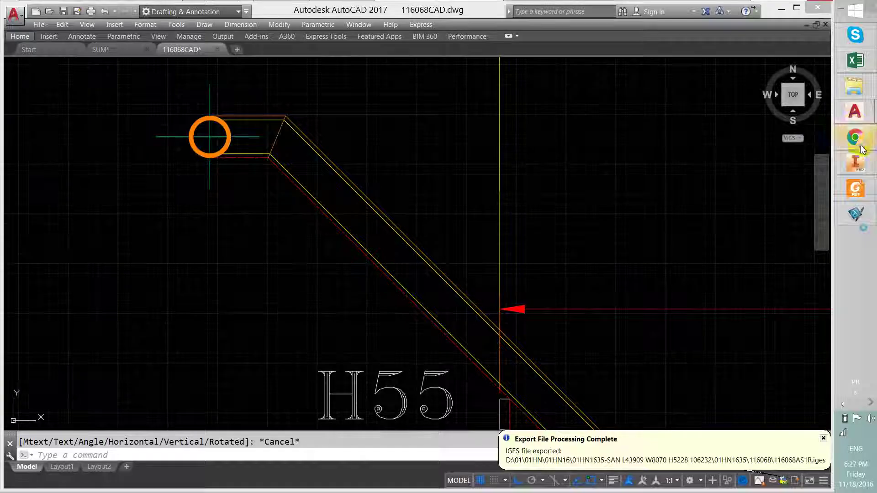
In Inventor's Insert Frame dialog, choose the DIN 2448 pipe family with size 42.4 x 4
left_click(857, 165)
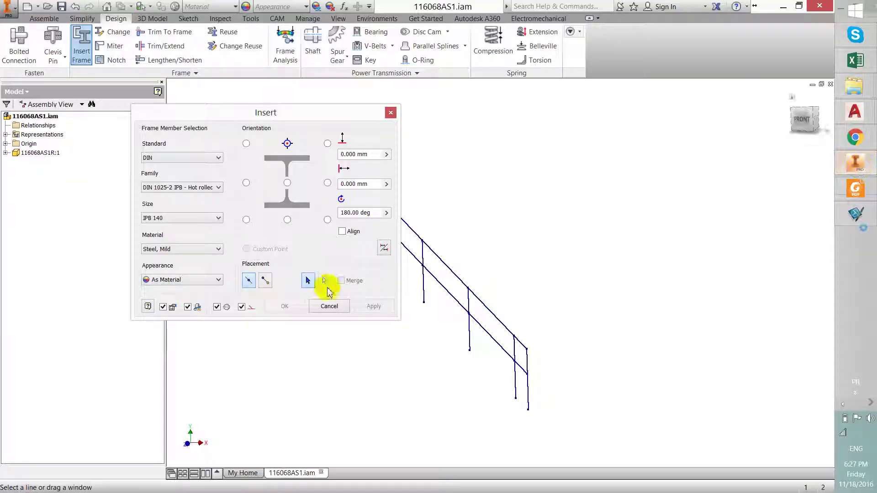
left_click(192, 187)
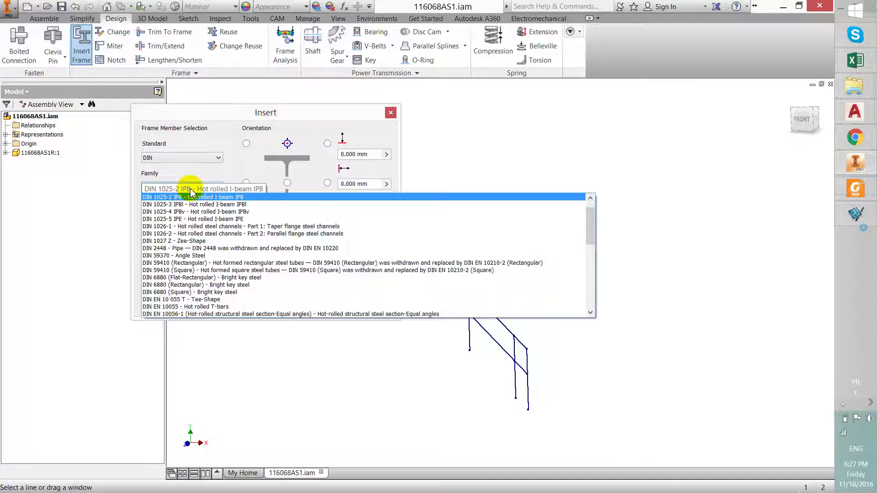
left_click(186, 249)
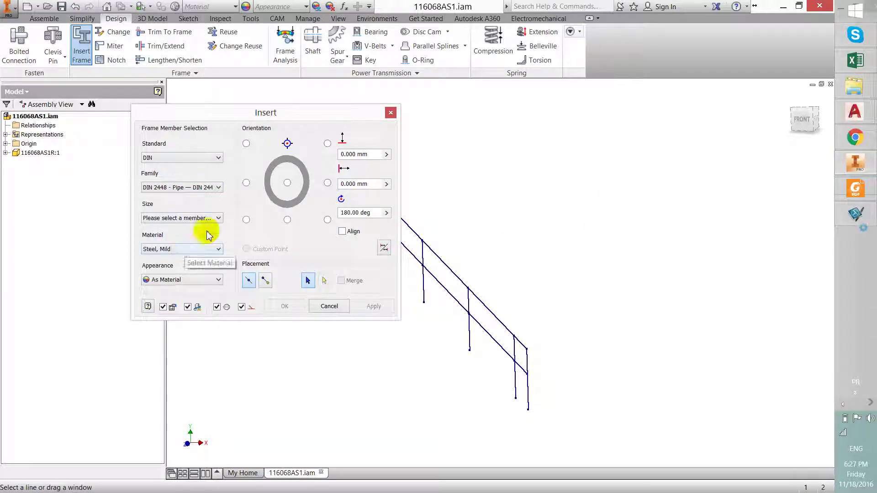
left_click(214, 219)
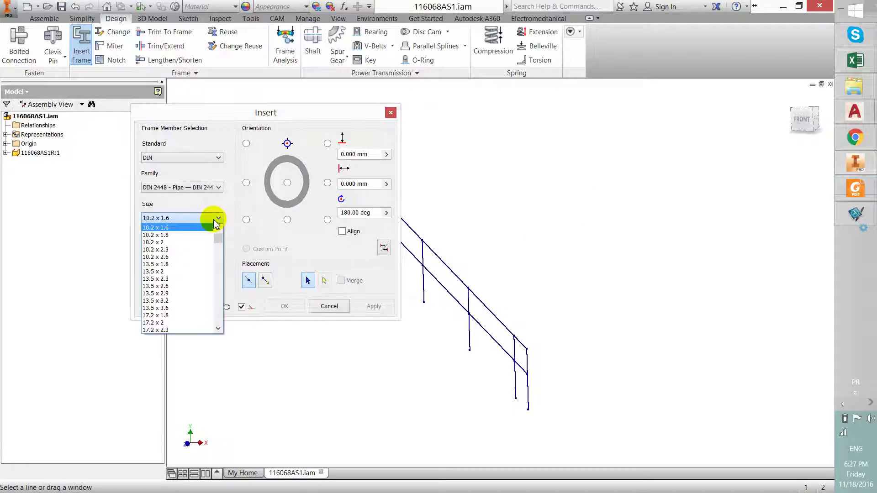
scroll(196, 267, "down", 3)
scroll(196, 269, "down", 7)
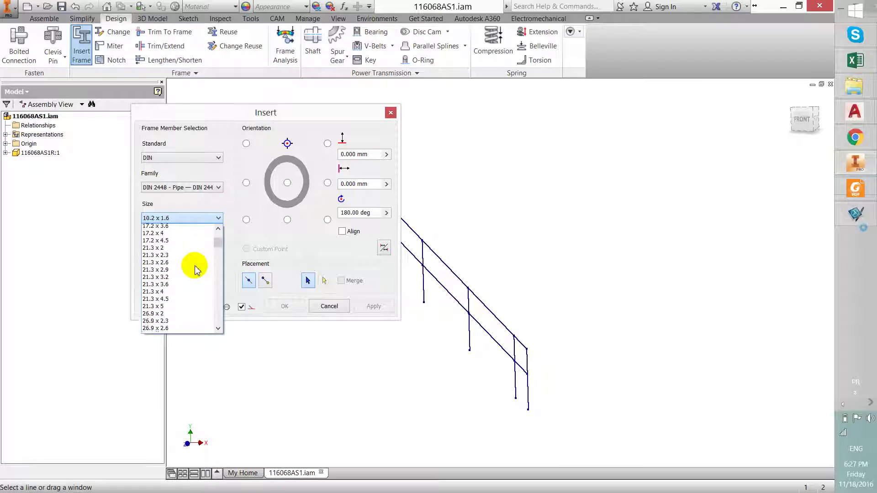
scroll(195, 269, "down", 4)
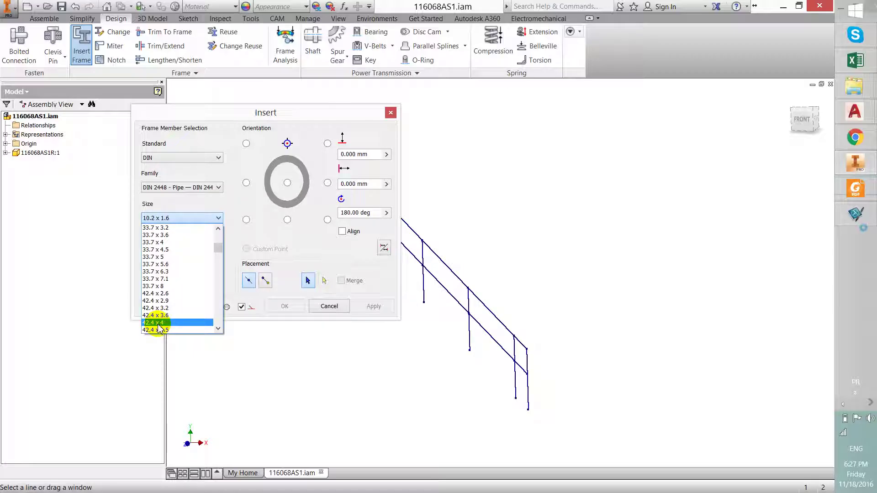
left_click(158, 323)
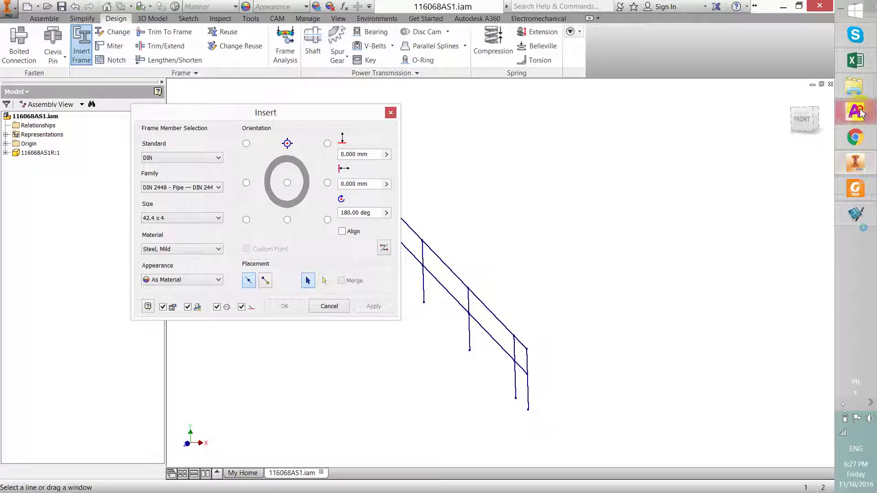
Bring up the 116068CAD drawing and zoom out to see the full stair and railing detail
mouse_move(854, 112)
left_click(768, 139)
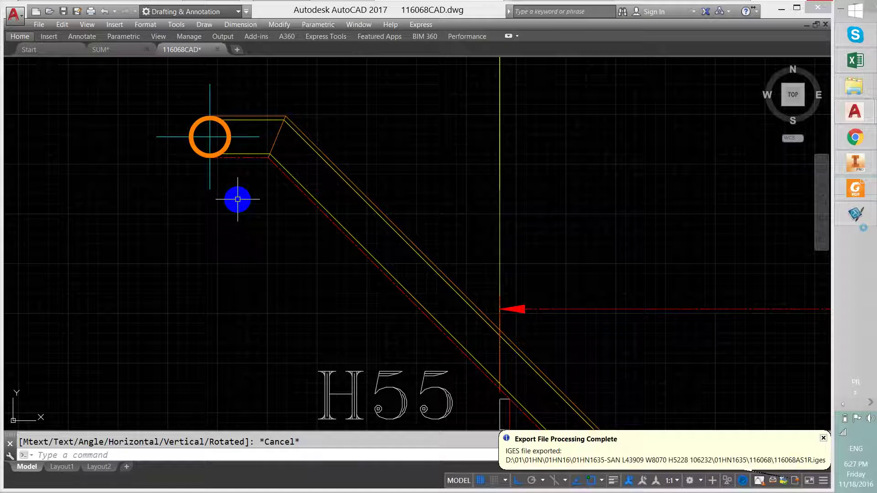
scroll(280, 103, "down", 4)
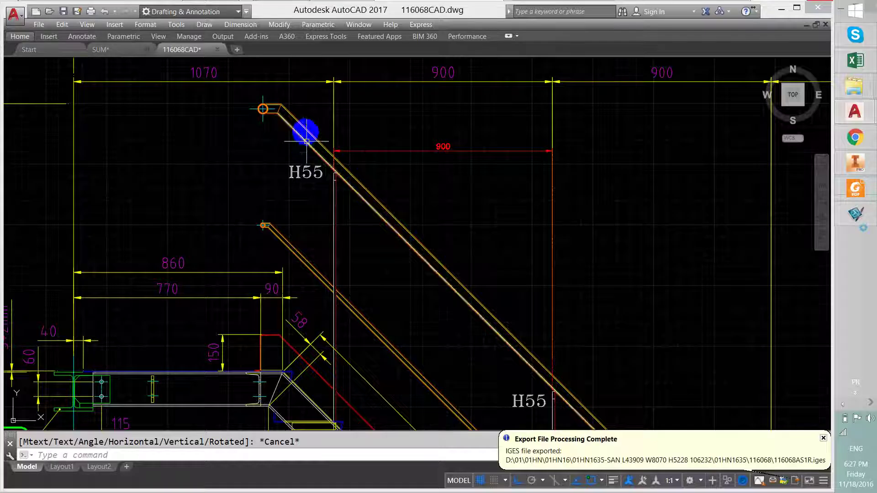
scroll(305, 133, "down", 2)
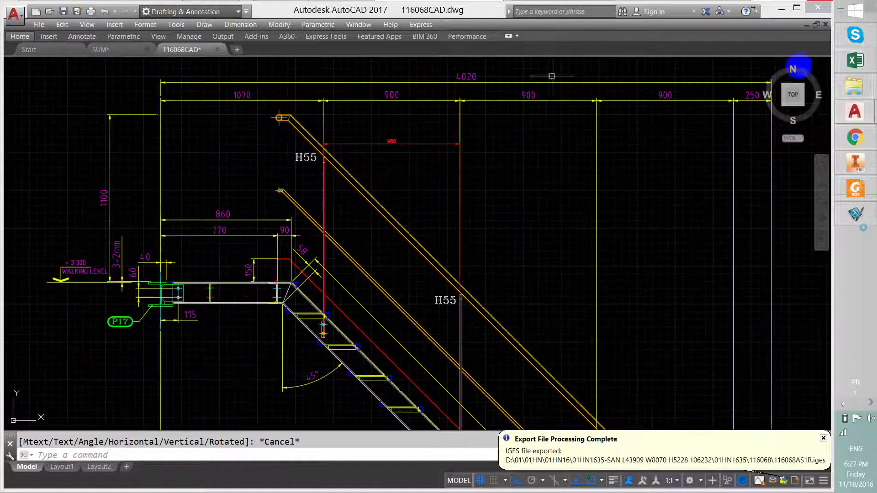
left_click(855, 162)
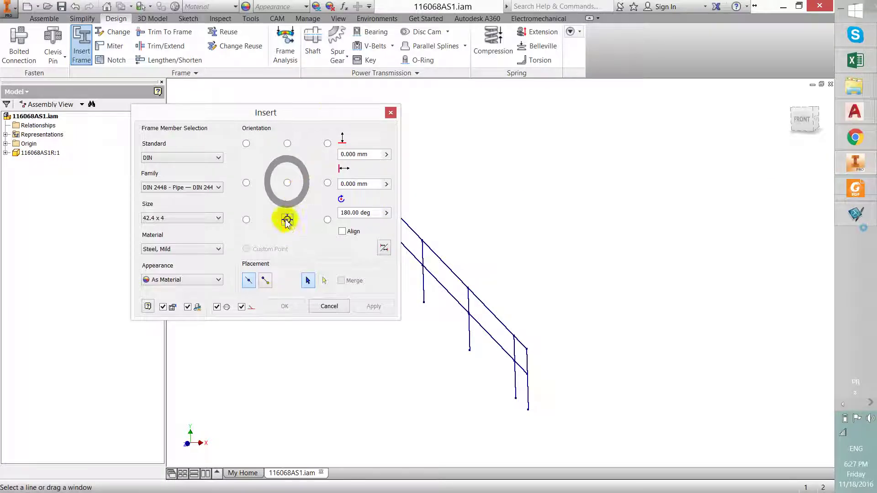
Select the top horizontal rail line, with the pipe placed below it at 0° rotation
left_click_drag(319, 114, 173, 114)
scroll(393, 181, "up", 3)
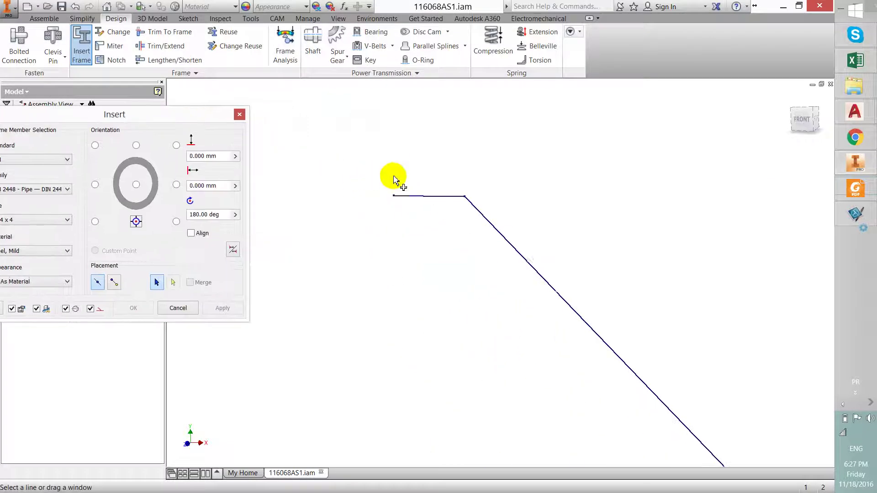
left_click(400, 197)
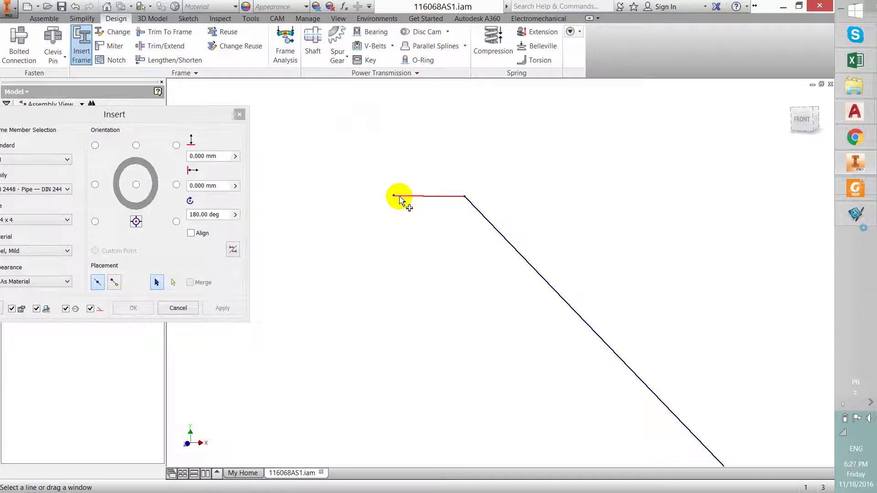
left_click(136, 145)
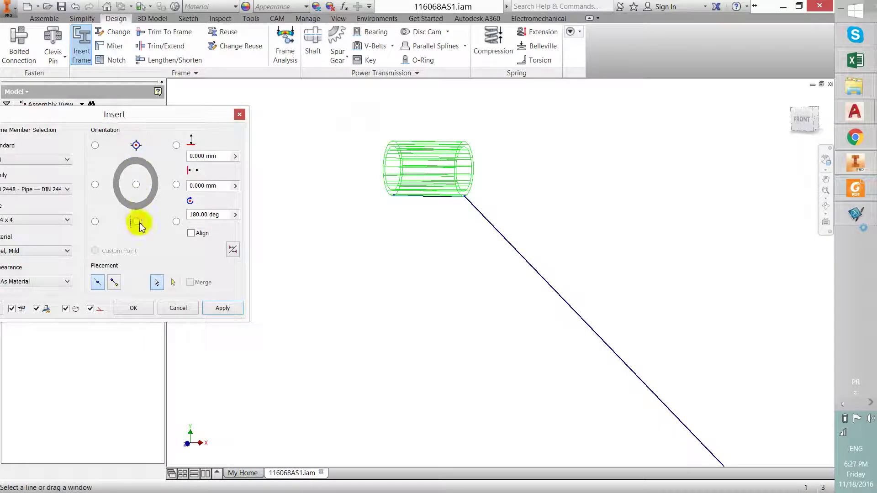
left_click(137, 221)
key("BackSpace")
key("BackSpace")
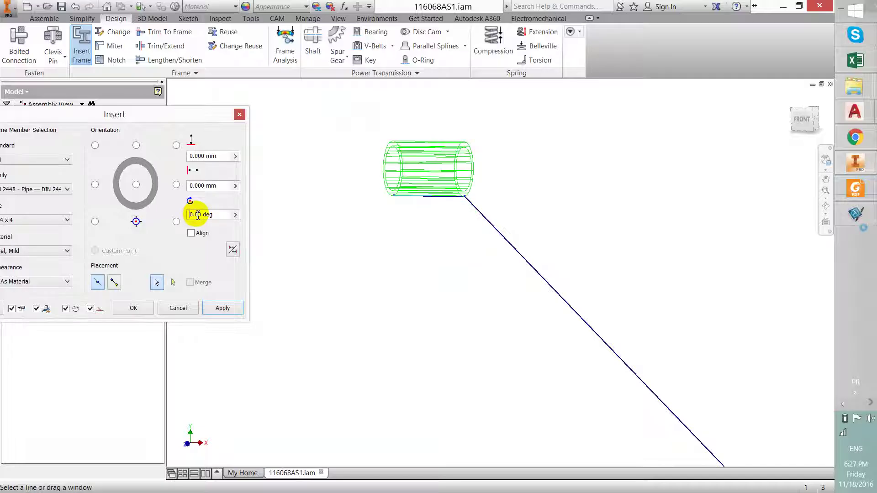
Add the sloped top rail line and create the 42.4 x 4 pipe members with default names
left_click(478, 211)
scroll(333, 132, "up", 6)
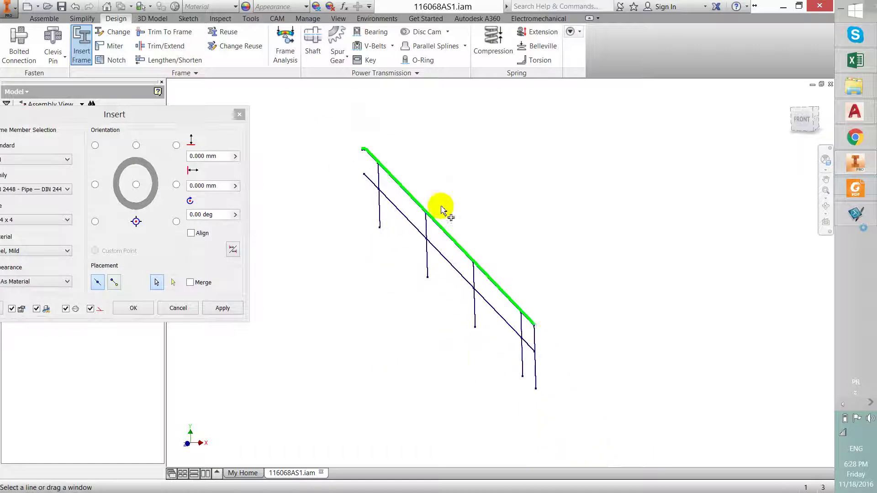
scroll(562, 345, "down", 4)
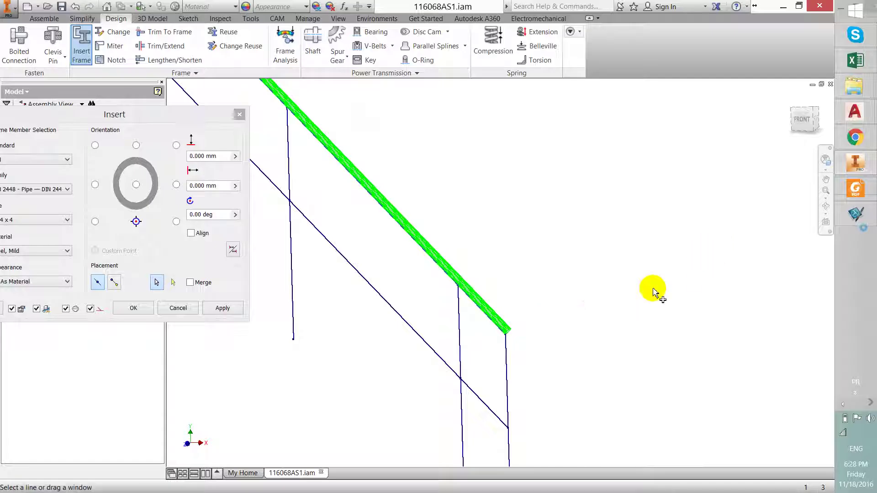
scroll(653, 292, "up", 2)
left_click(224, 309)
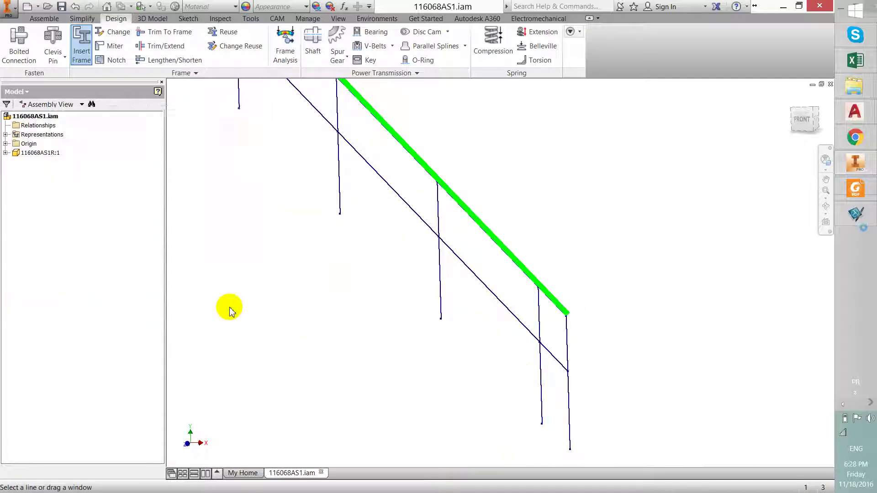
left_click(223, 234)
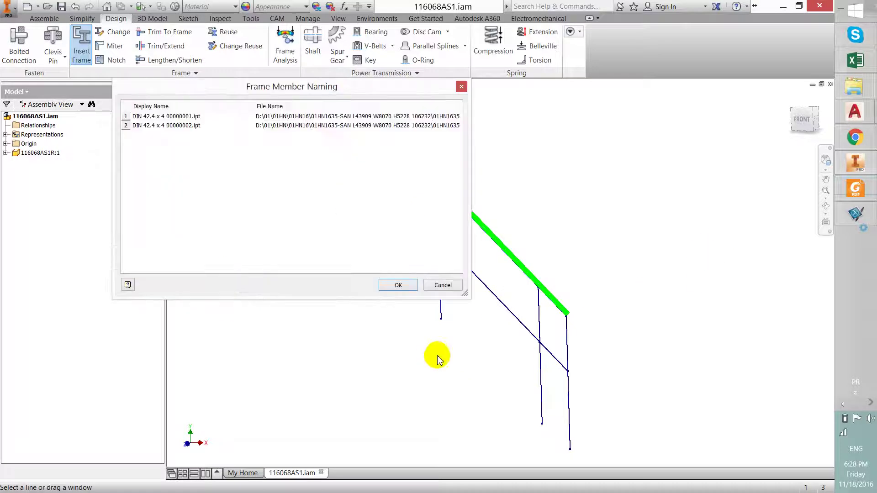
left_click(394, 287)
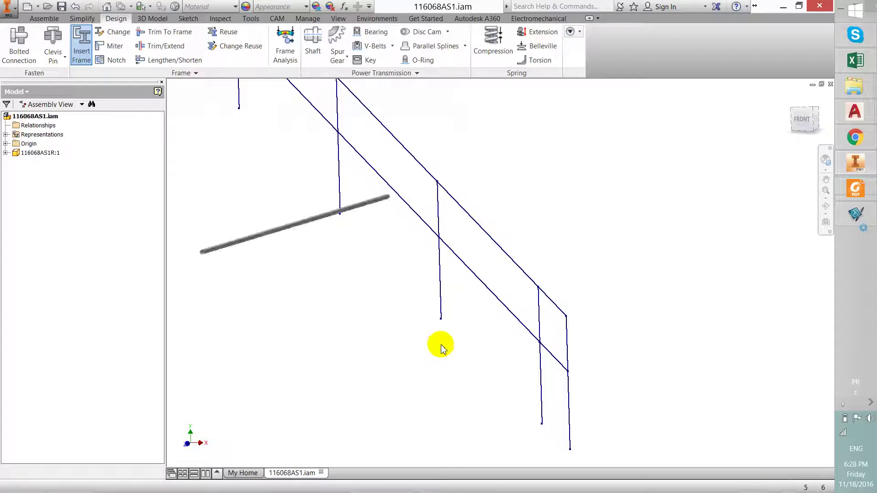
scroll(529, 353, "down", 3)
left_click(459, 229)
scroll(452, 229, "up", 3)
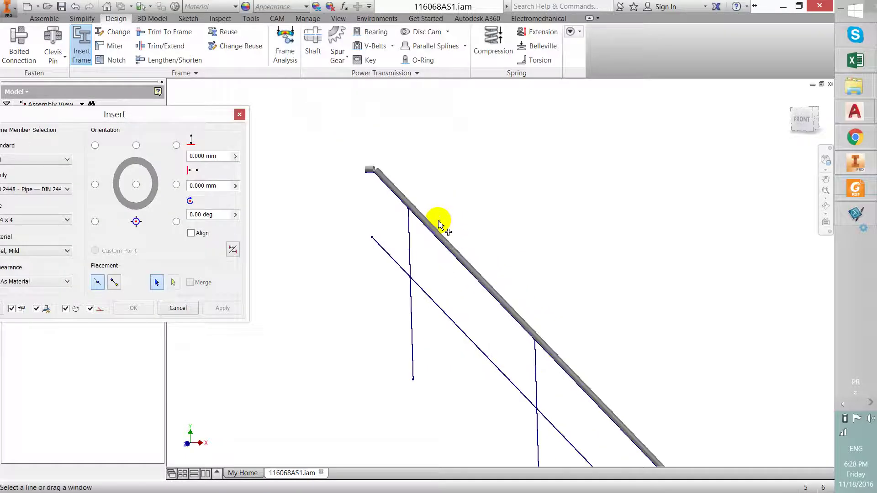
Return to the AutoCAD drawing and zoom toward the upper handrail end
left_click(861, 163)
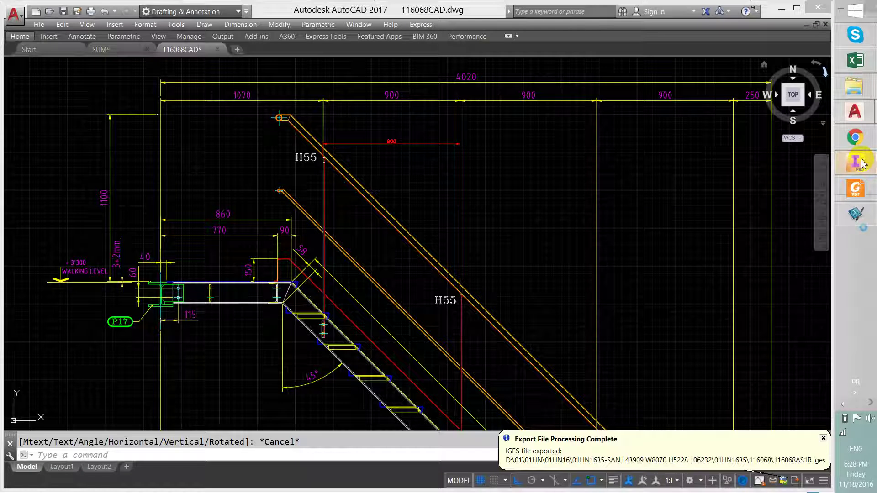
scroll(286, 183, "up", 6)
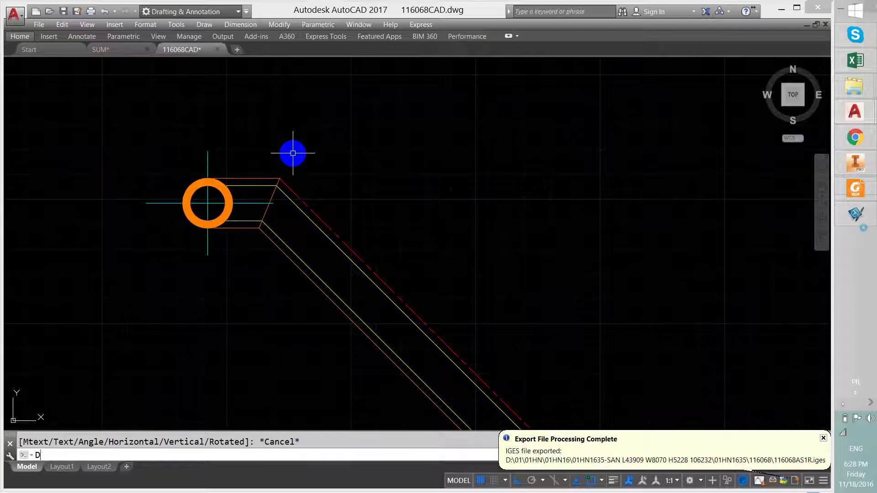
key("Return")
key("Escape")
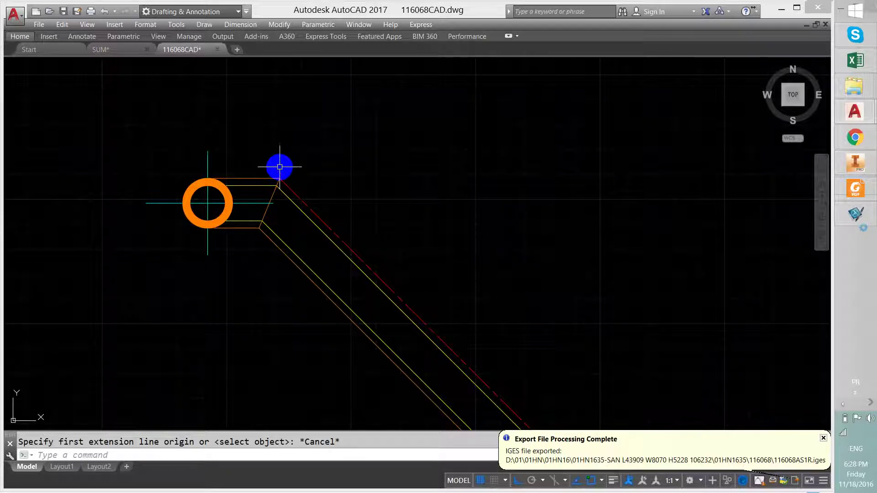
scroll(279, 167, "down", 3)
scroll(280, 170, "up", 5)
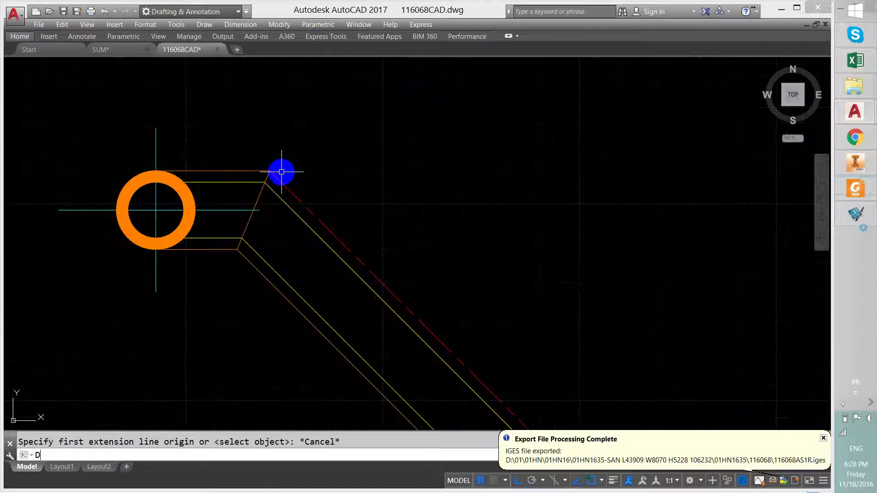
Take a trial linear dimension from the rail corner and discard it
type("LI")
key("Return")
left_click(269, 171)
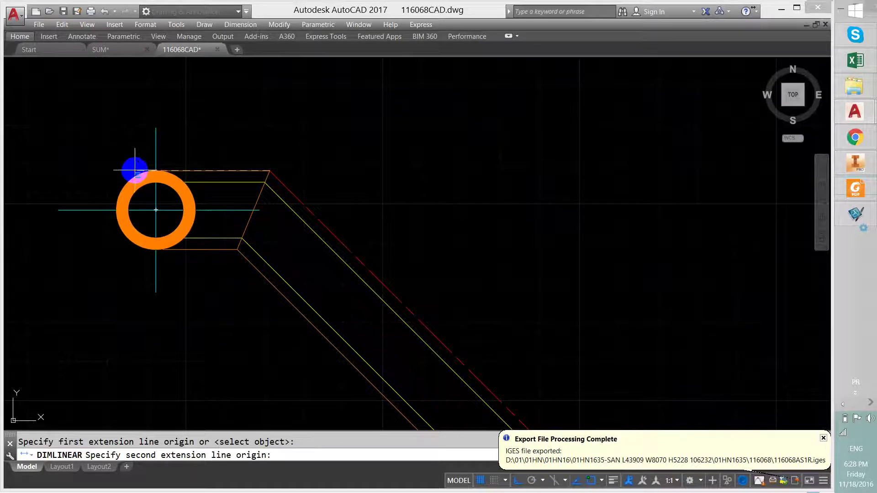
left_click(156, 170)
scroll(229, 132, "down", 4)
key("Escape")
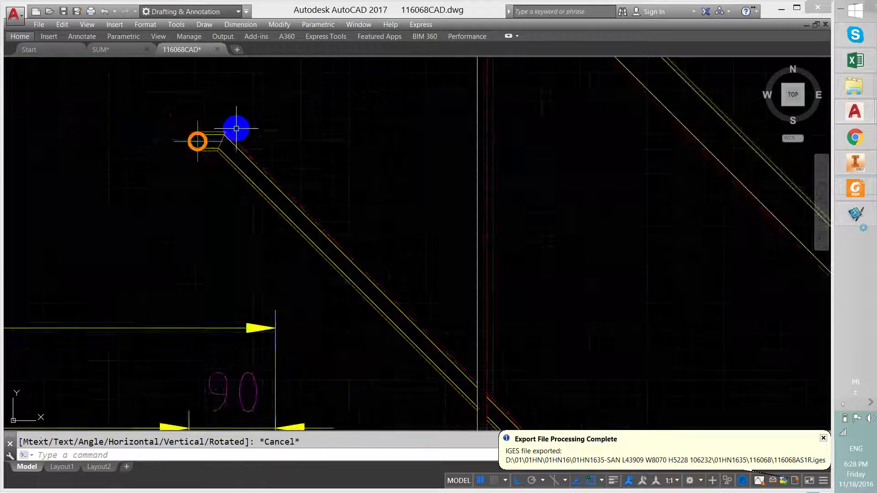
scroll(236, 128, "up", 4)
scroll(236, 128, "down", 3)
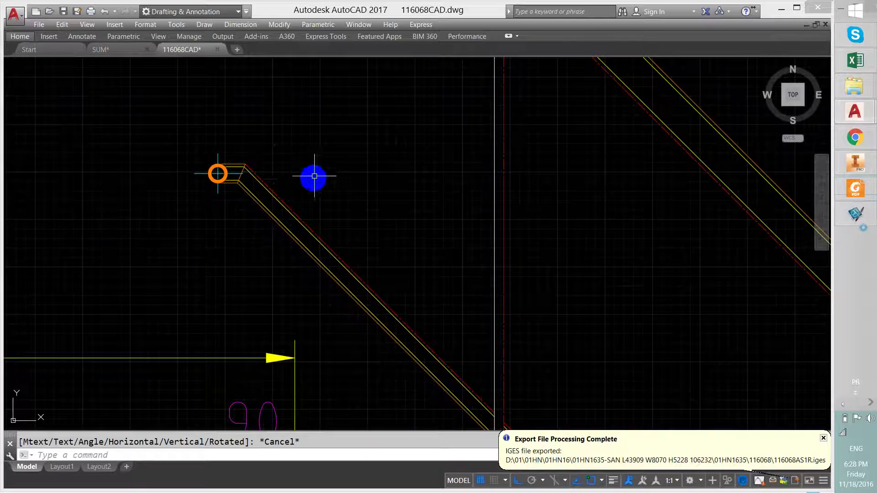
scroll(314, 178, "down", 4)
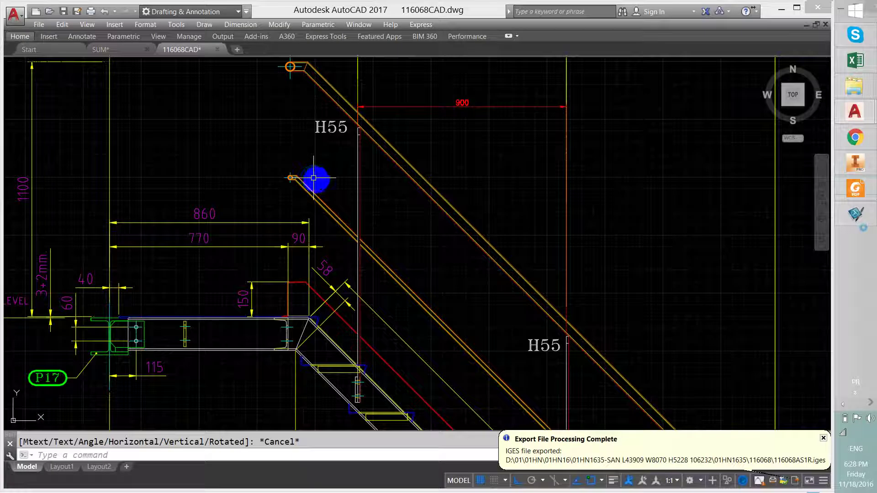
Measure the upper handrail end (20) with DLI, discard it, and return to Inventor
left_click(855, 166)
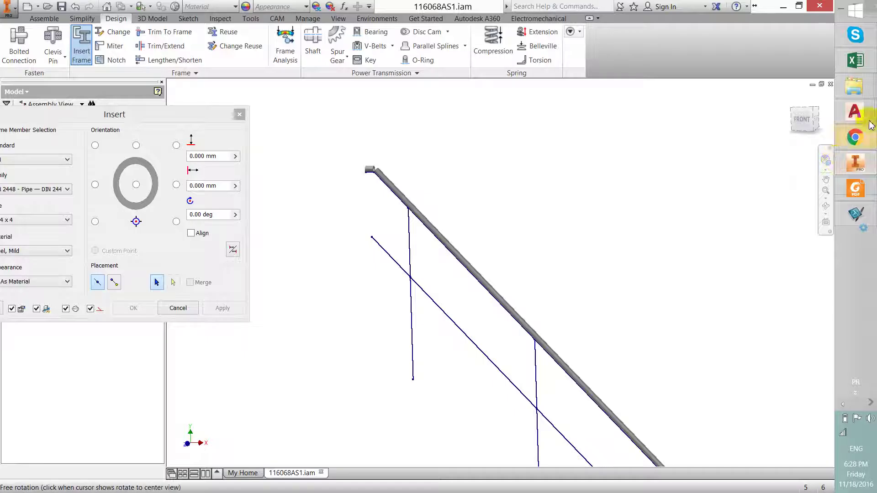
mouse_move(865, 123)
left_click(741, 147)
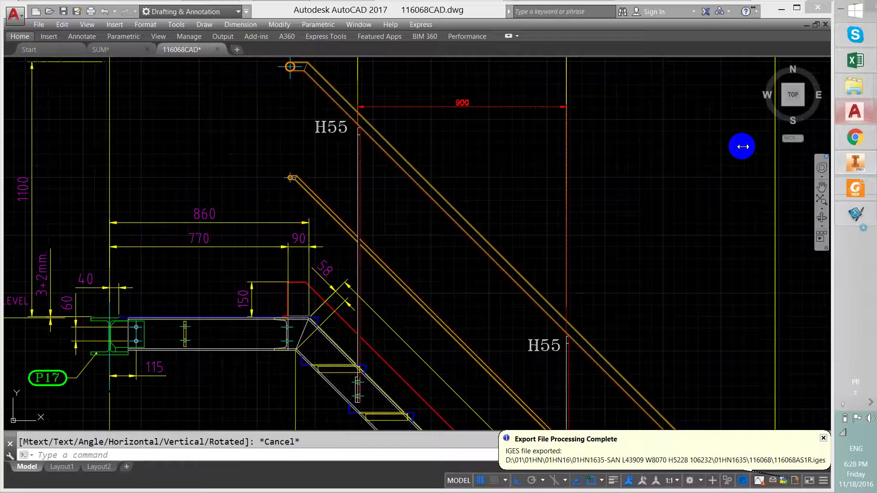
scroll(283, 177, "up", 5)
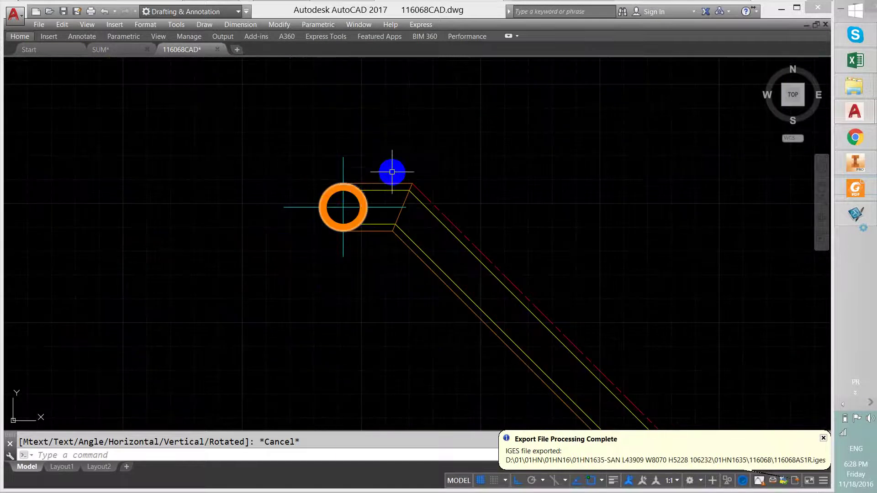
type("DLI")
key("Return")
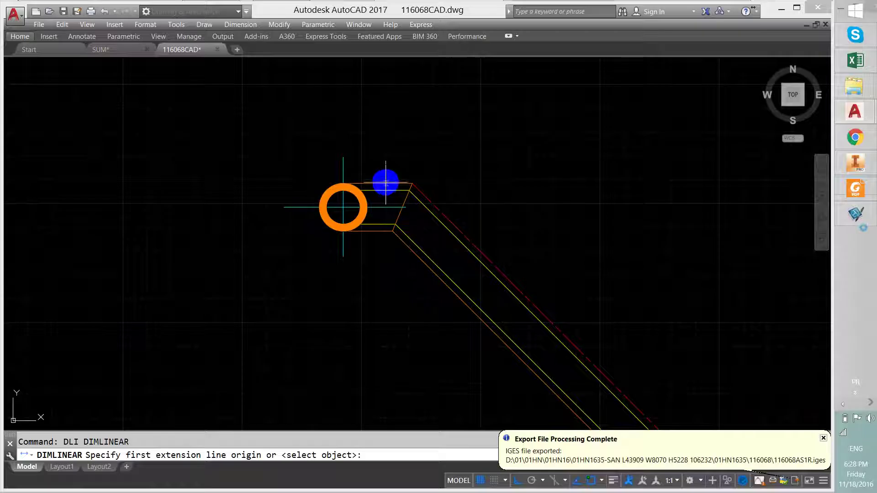
left_click(385, 183)
left_click(381, 232)
scroll(283, 220, "down", 3)
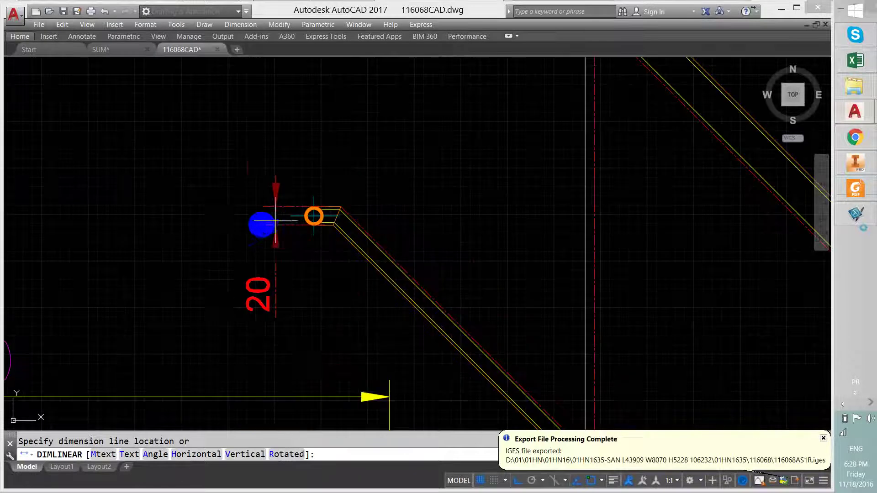
key("Escape")
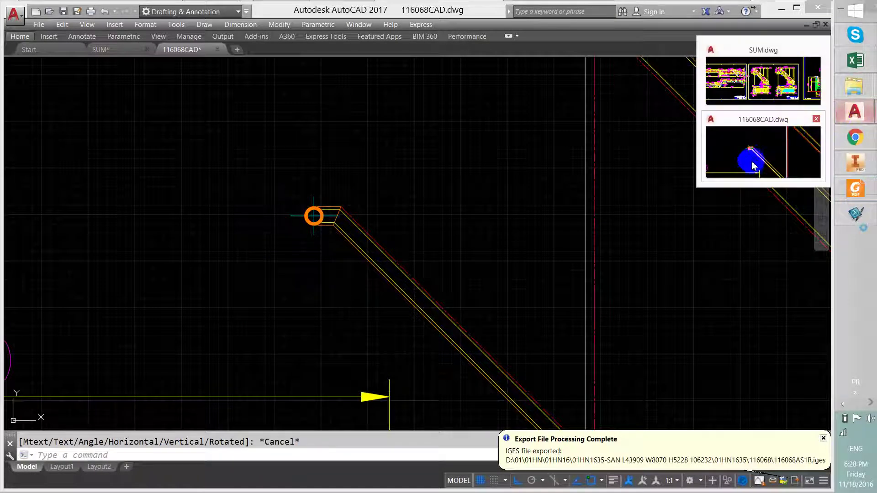
left_click(863, 165)
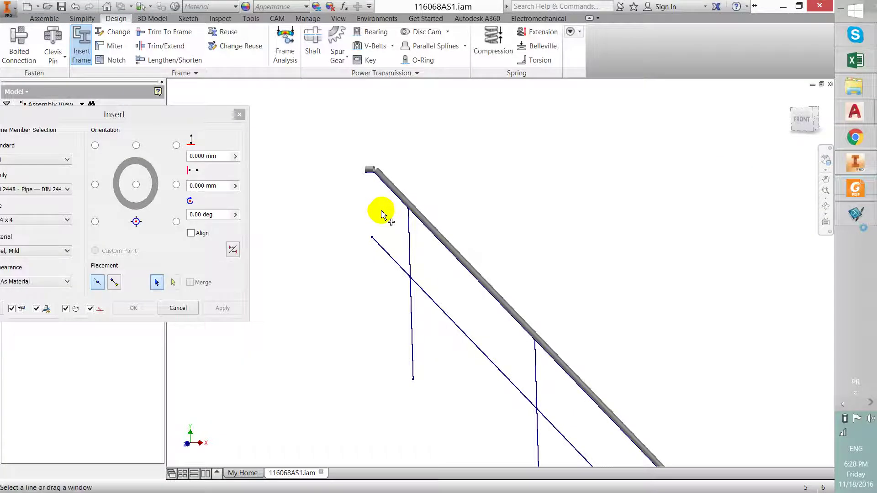
left_click_drag(182, 115, 280, 58)
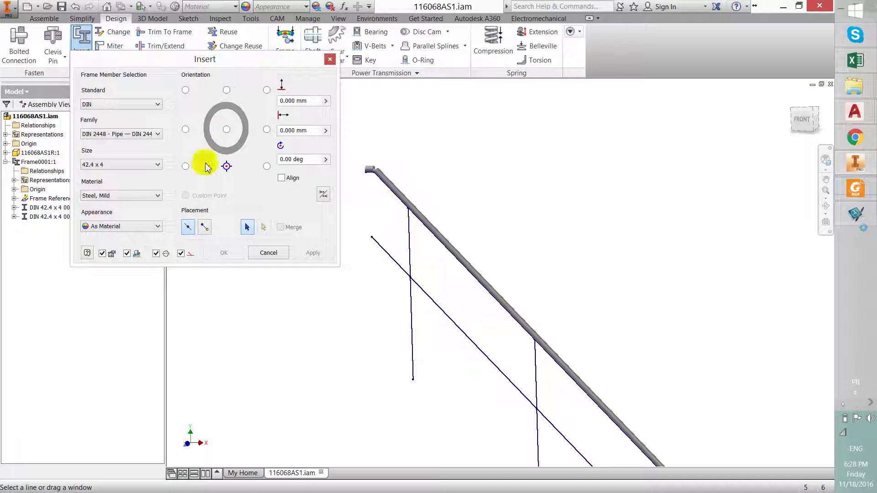
left_click(143, 168)
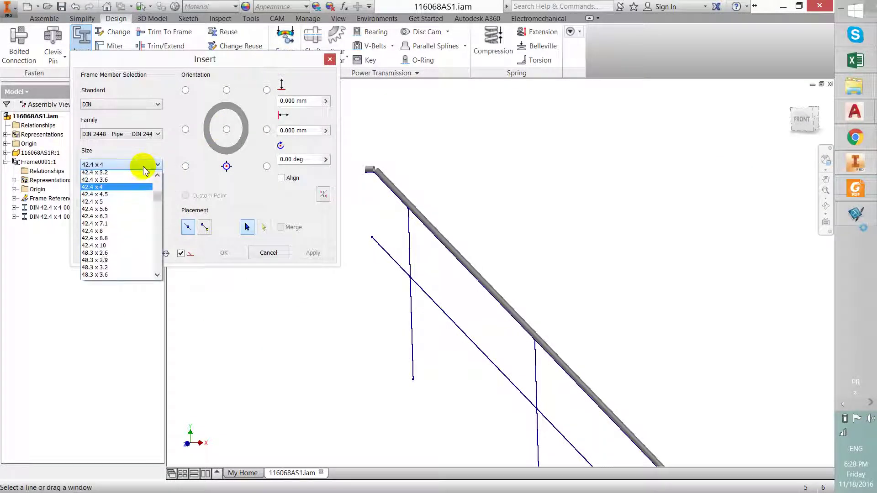
scroll(143, 170, "up", 8)
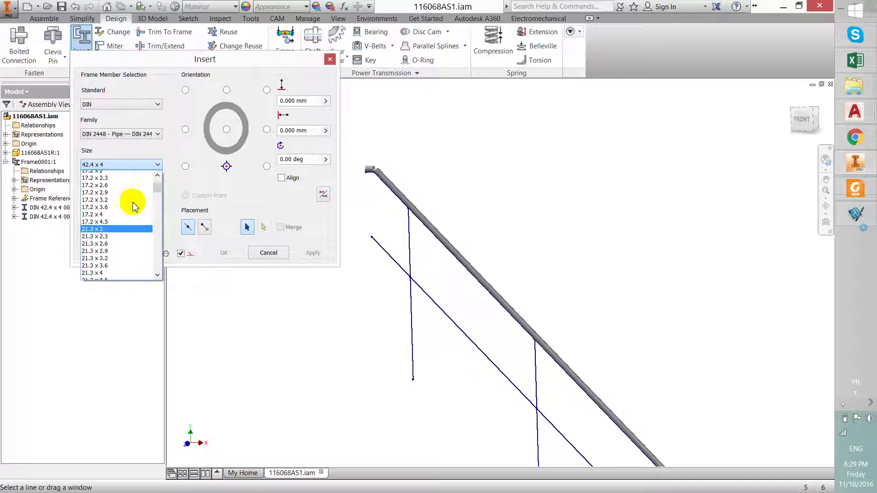
scroll(130, 210, "up", 2)
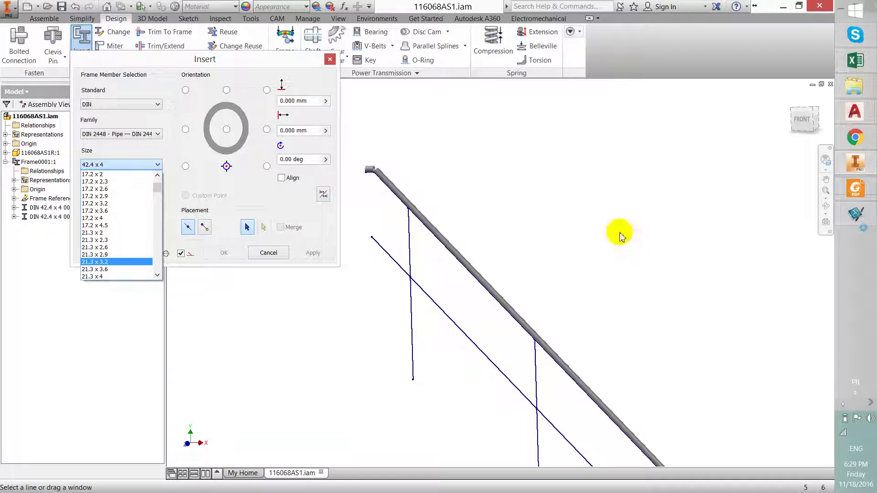
left_click(856, 116)
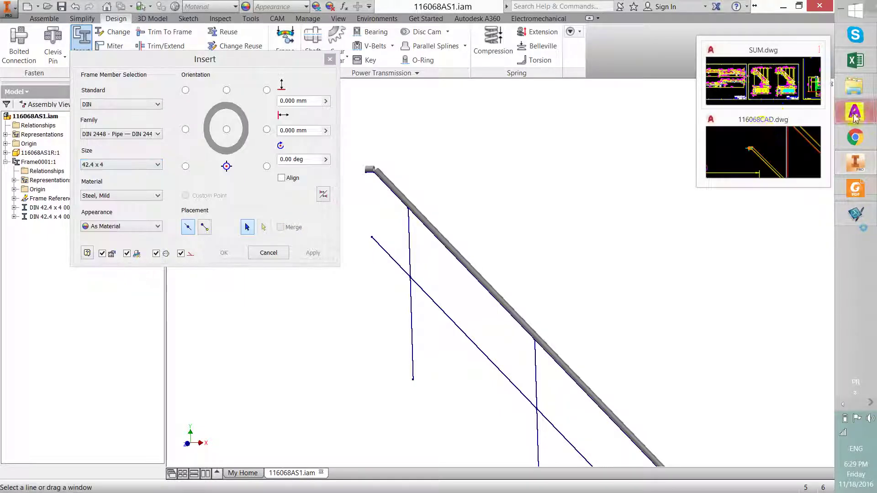
Measure the pipe wall at the handrail end as 2,9 with DLI, discard it, and return to Inventor
left_click(763, 151)
scroll(329, 211, "up", 5)
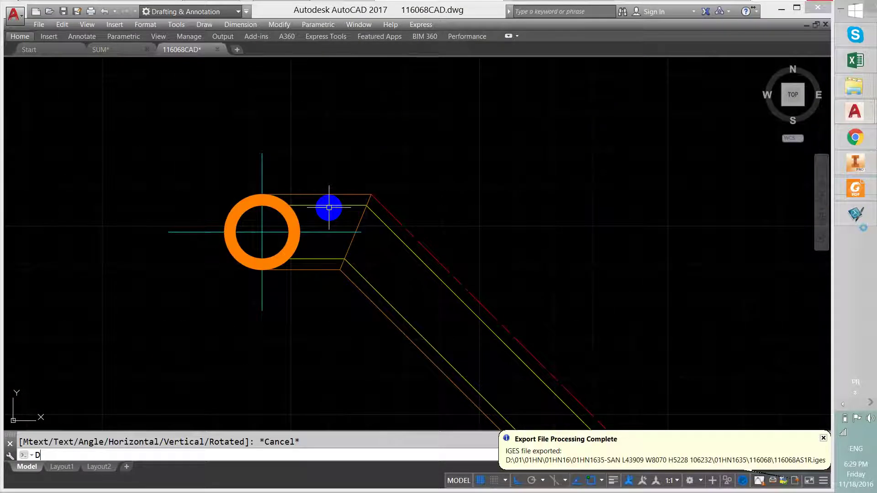
key("Return")
left_click(333, 194)
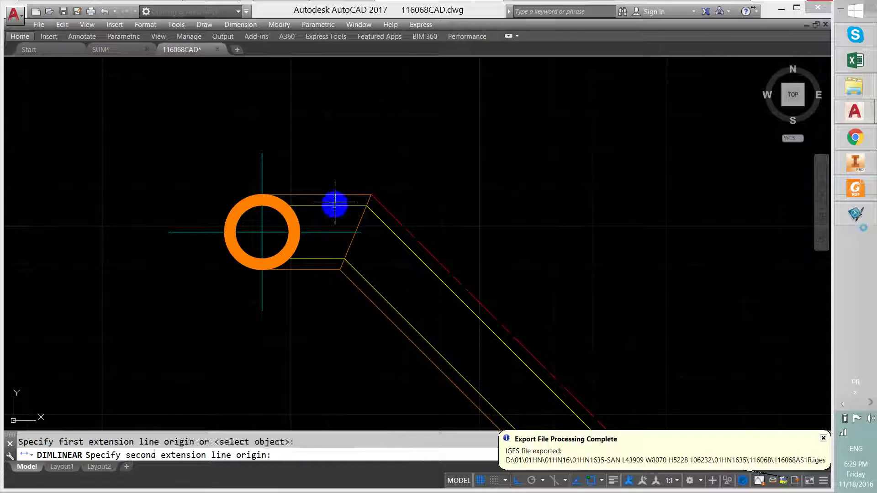
left_click(403, 199)
scroll(534, 196, "down", 2)
scroll(535, 196, "down", 1)
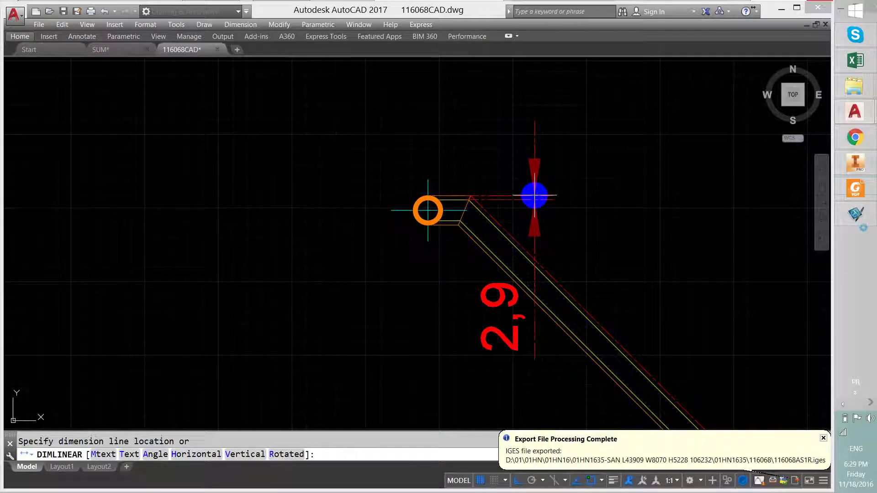
key("Escape")
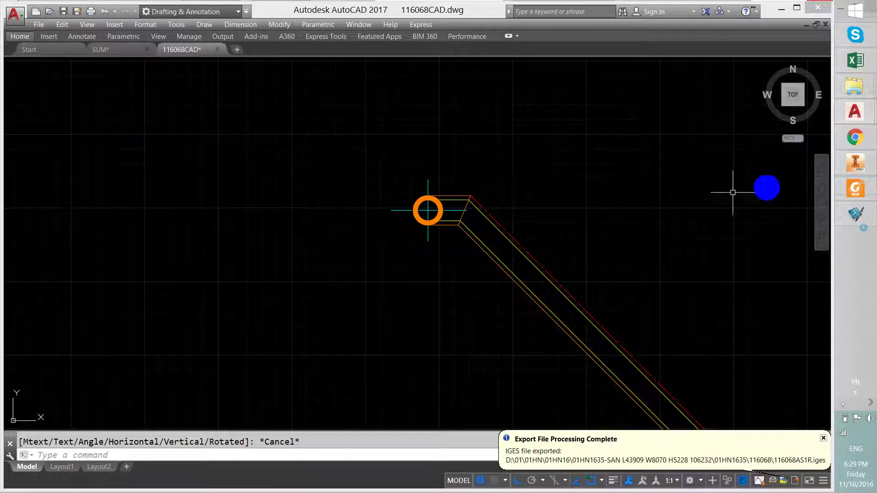
left_click(868, 167)
left_click(118, 165)
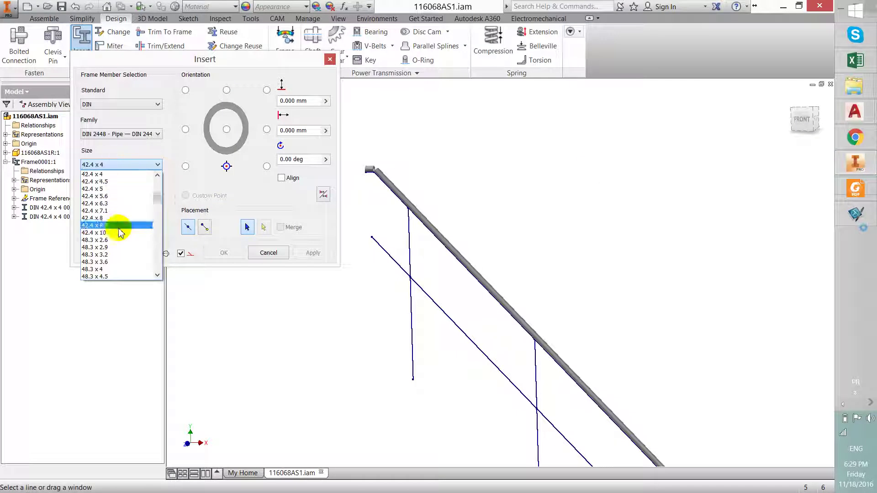
Choose DIN 2448 pipe size 21.3 x 2.9
scroll(119, 230, "down", 6)
scroll(119, 230, "up", 7)
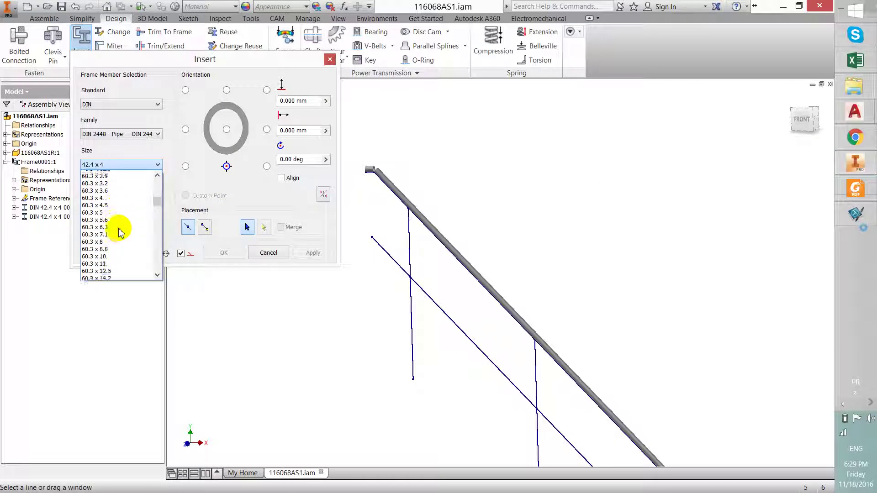
scroll(119, 230, "up", 8)
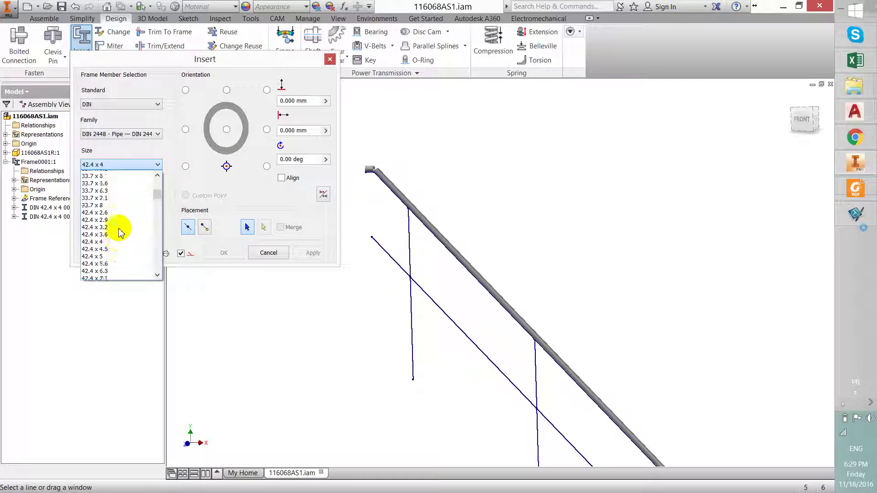
scroll(119, 230, "up", 1)
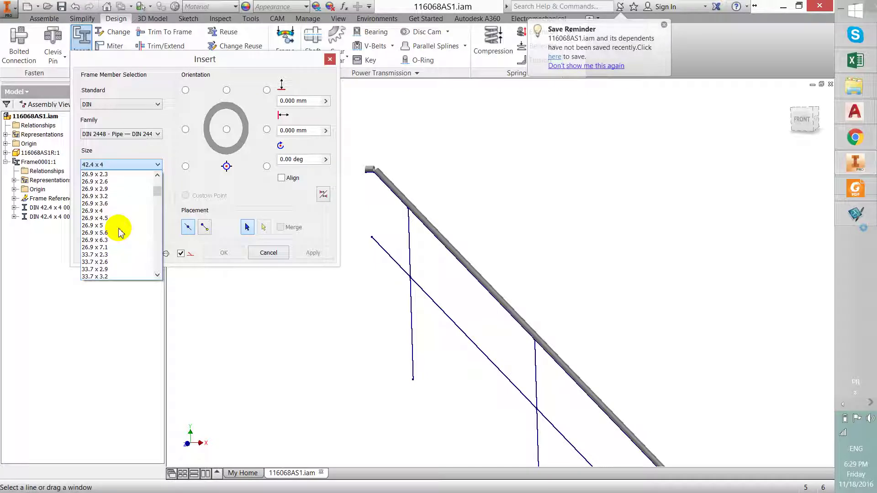
scroll(118, 228, "up", 4)
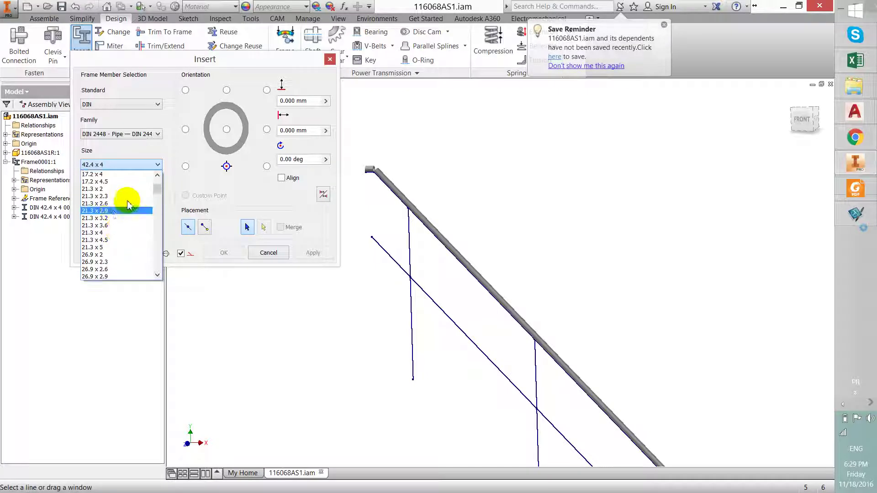
left_click(99, 213)
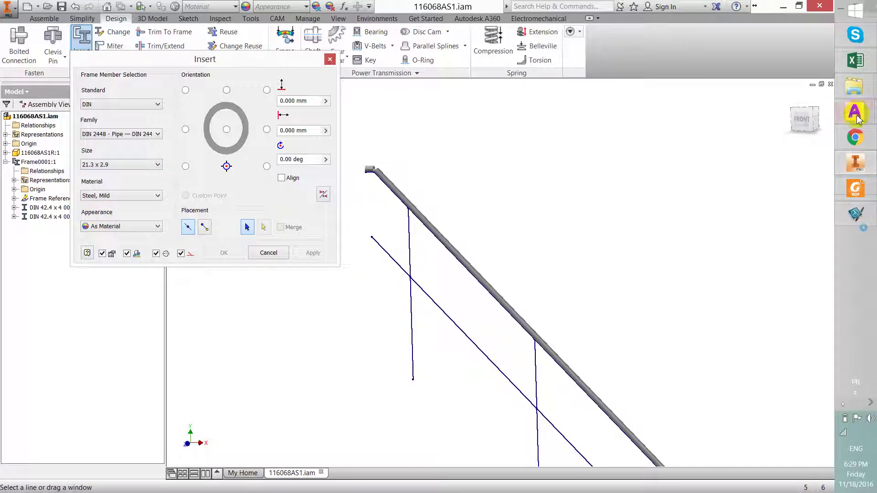
Glance at the 116068CAD railing drawing, then return to Inventor
mouse_move(855, 112)
left_click(767, 149)
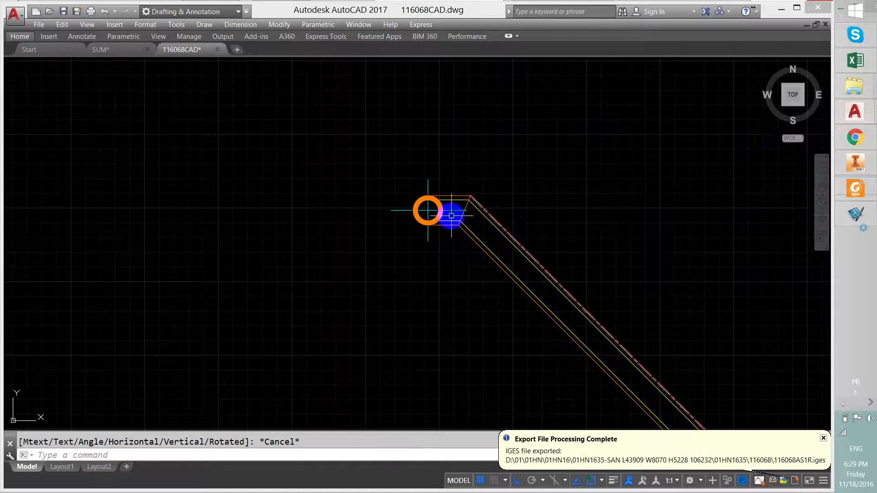
scroll(454, 211, "down", 5)
scroll(482, 365, "up", 3)
scroll(427, 121, "up", 6)
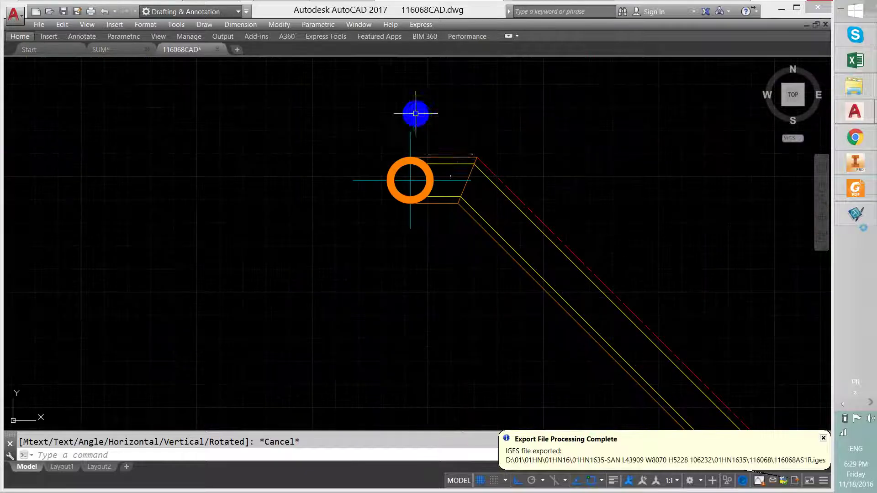
left_click(853, 165)
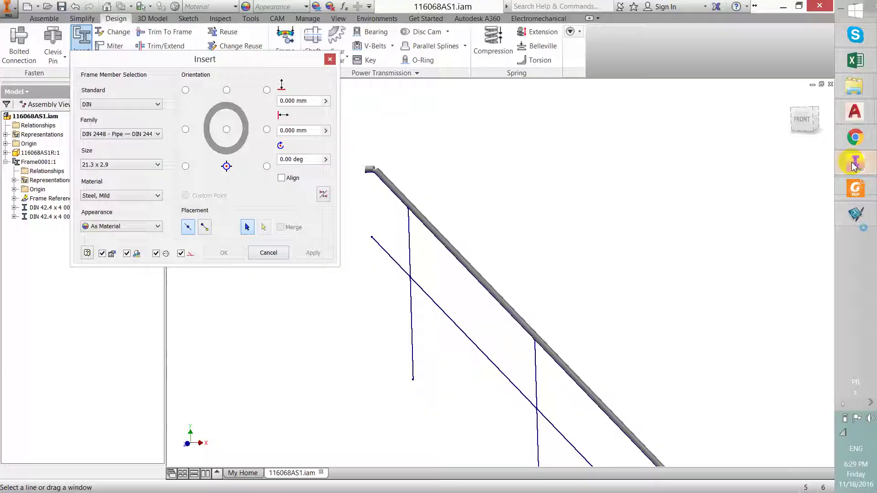
Pick the lower diagonal sketch line as the pipe path and orbit to inspect the preview
left_click(378, 249)
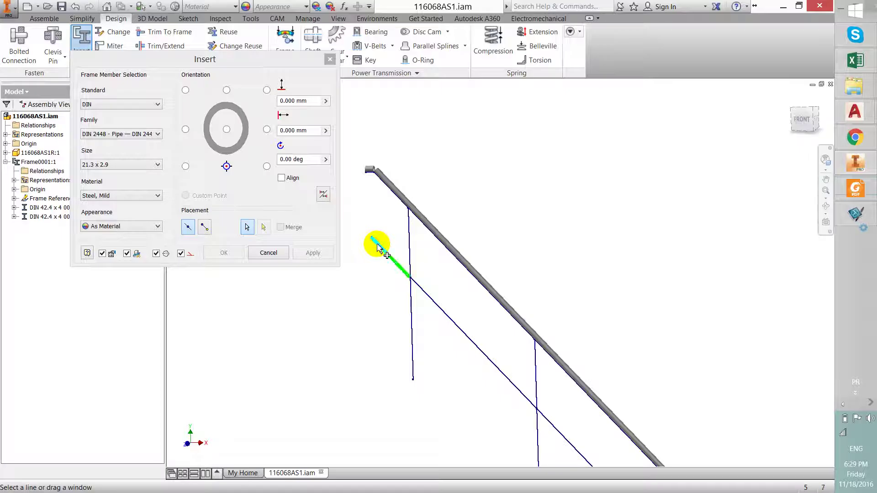
scroll(427, 293, "up", 4)
scroll(469, 358, "up", 2)
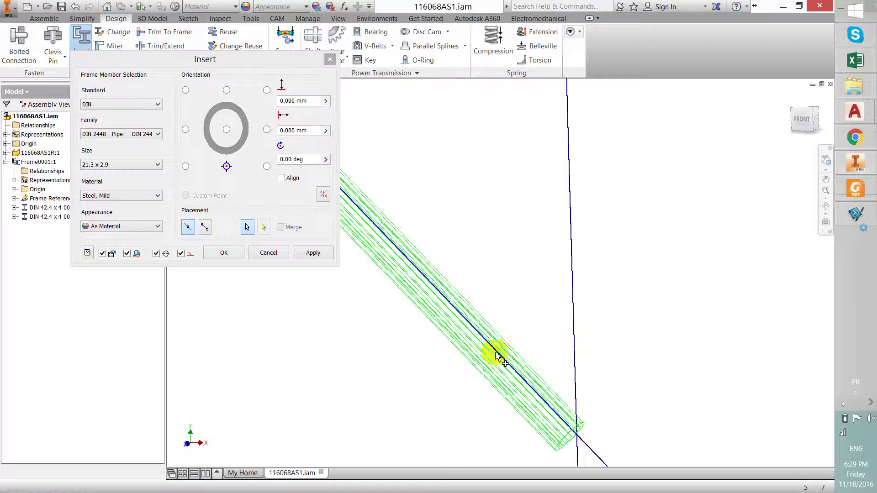
scroll(497, 356, "down", 3)
scroll(409, 305, "down", 2)
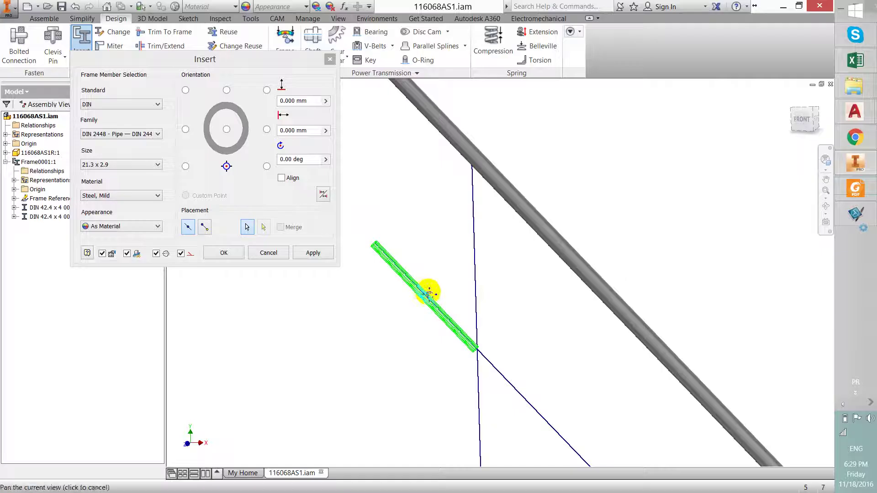
middle_click_drag(427, 289, 440, 298)
key("F4")
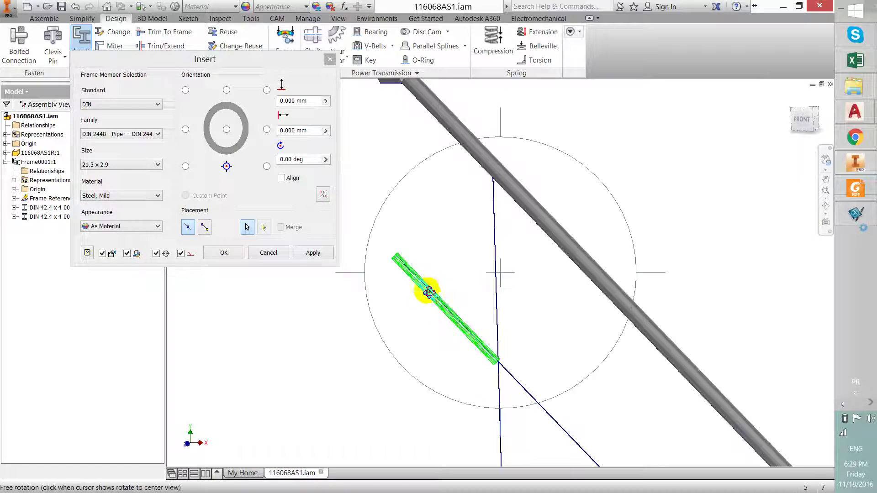
mouse_move(437, 299)
left_mouse_down()
mouse_move(458, 293)
mouse_move(470, 264)
mouse_move(501, 289)
mouse_move(518, 347)
left_mouse_up()
scroll(378, 170, "down", 5)
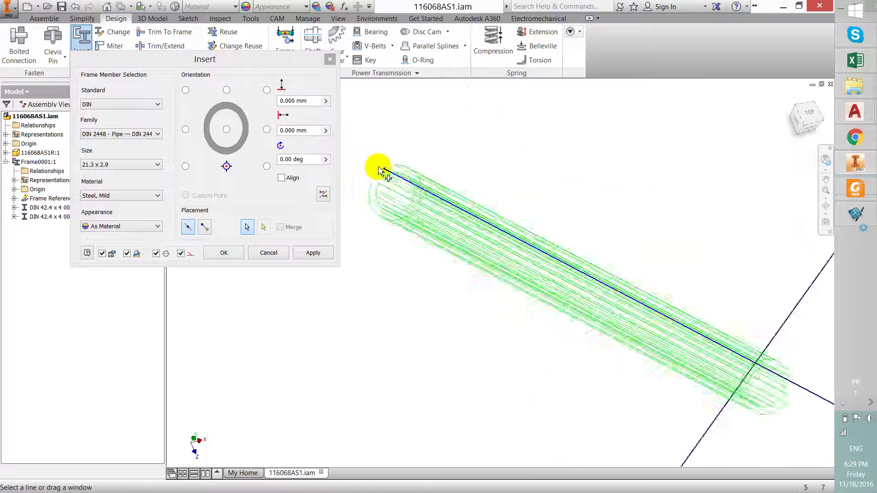
scroll(419, 254, "up", 5)
scroll(419, 257, "down", 2)
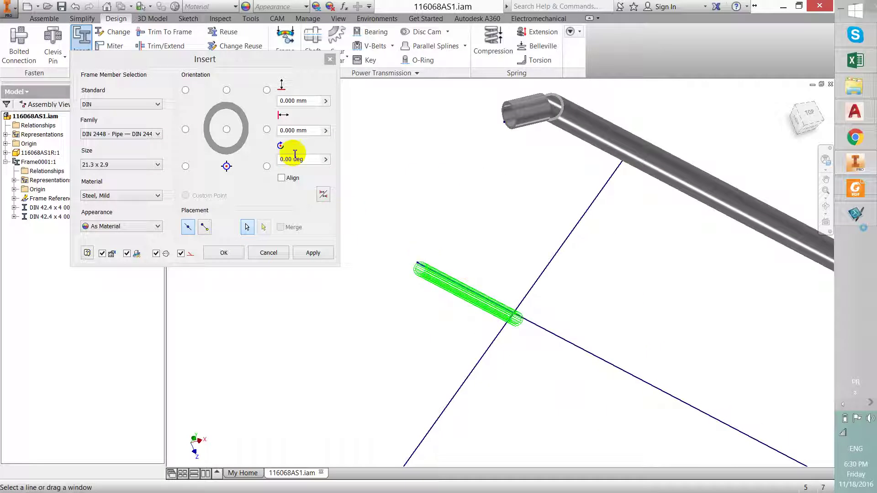
Anchor the pipe profile at its middle-left point and check it from the LEFT view
left_click(267, 130)
left_click(185, 130)
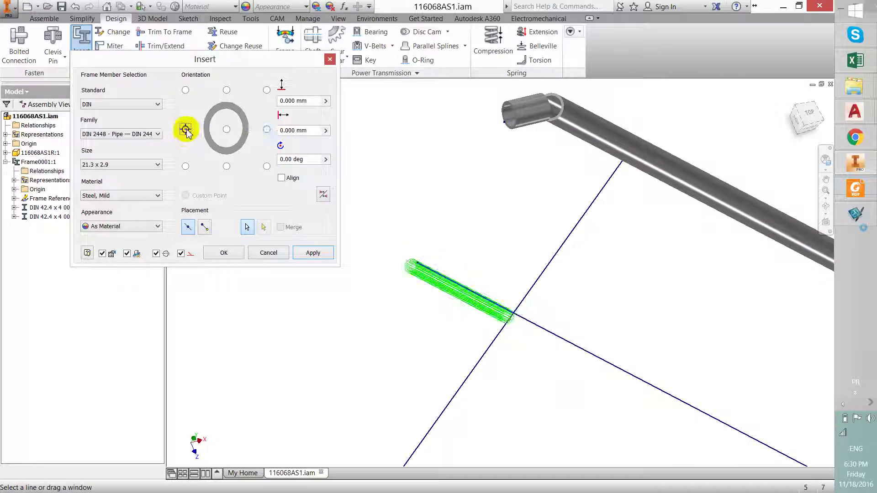
scroll(404, 257, "up", 5)
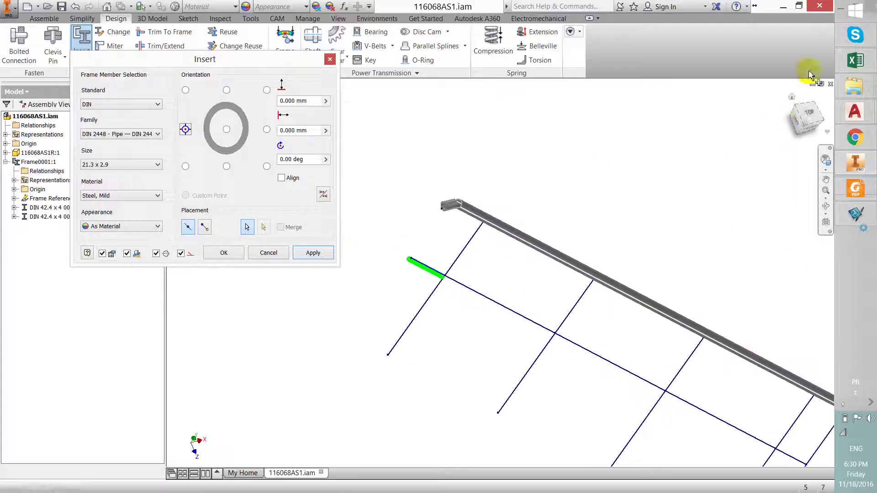
left_click(800, 128)
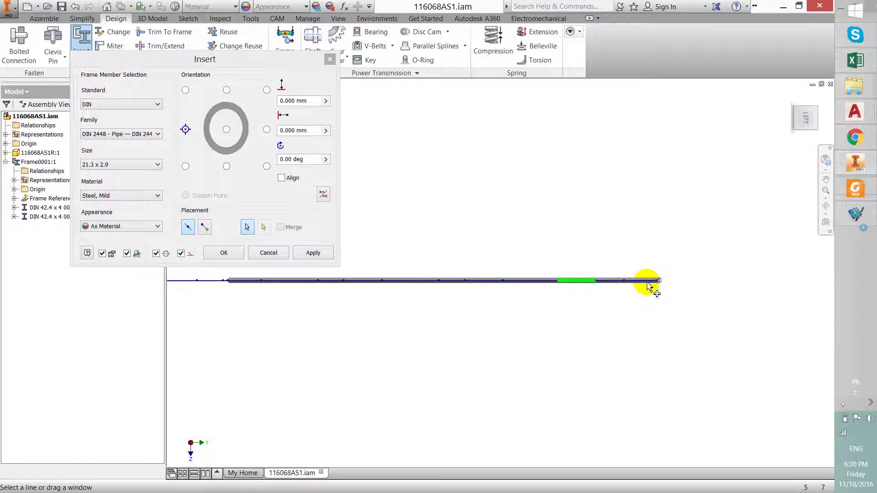
scroll(652, 292, "up", 5)
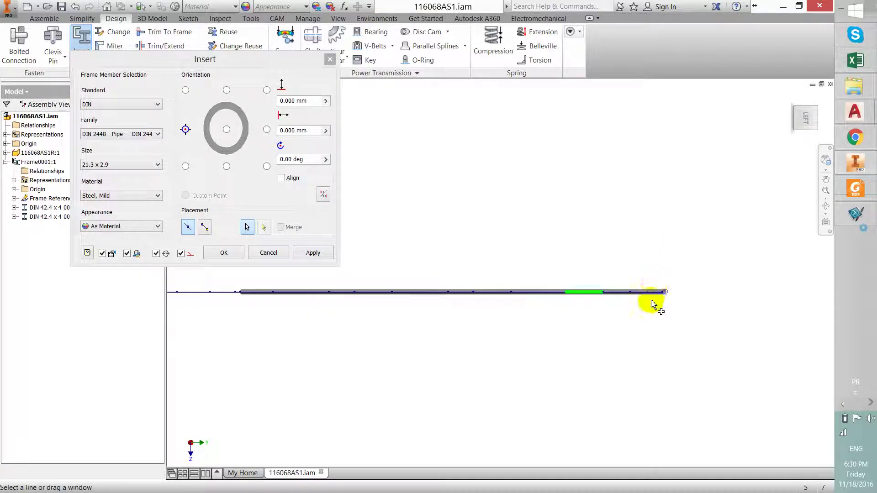
key("F6")
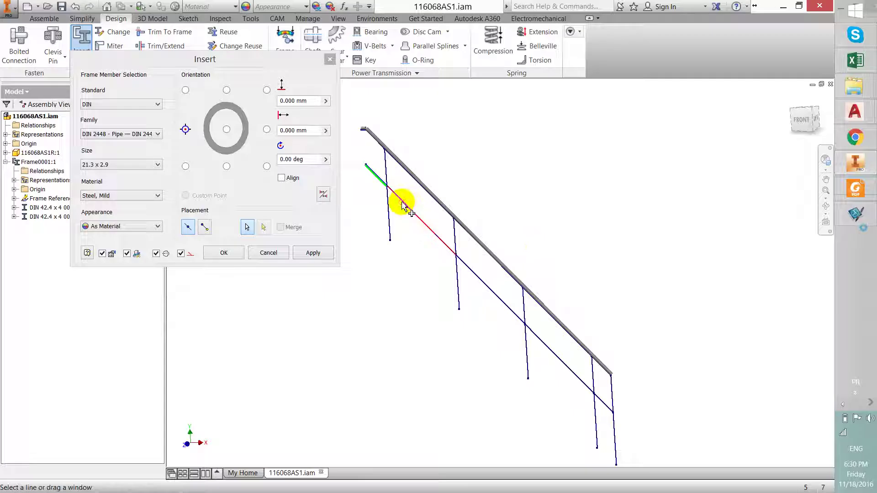
Add the remaining lower rail segments to the pipe path
left_click(402, 205)
left_click(532, 325)
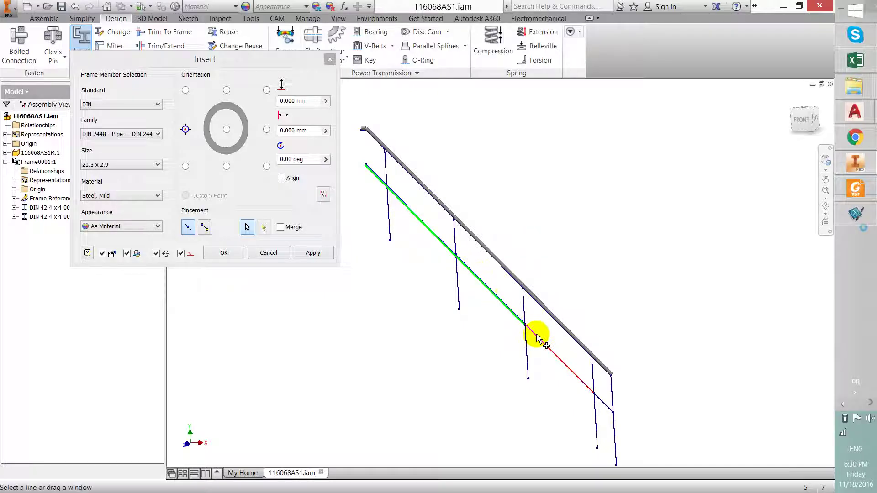
left_click(538, 338)
scroll(614, 413, "down", 3)
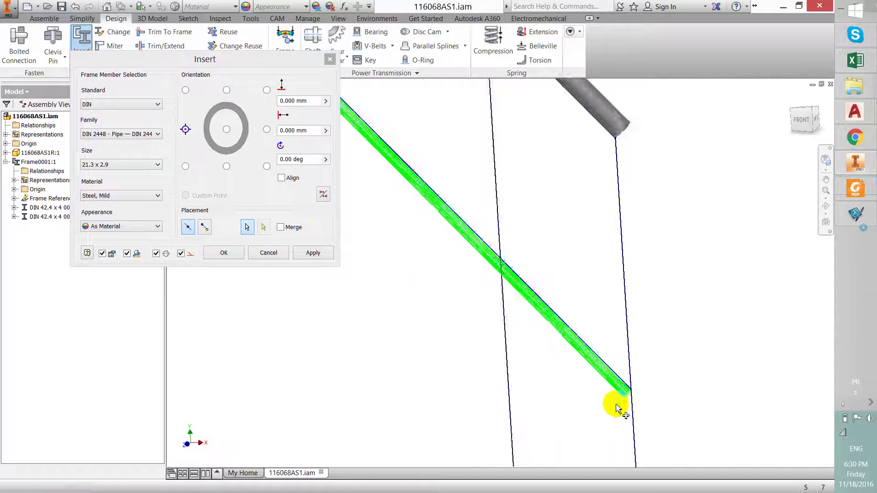
scroll(615, 408, "down", 3)
scroll(658, 400, "up", 3)
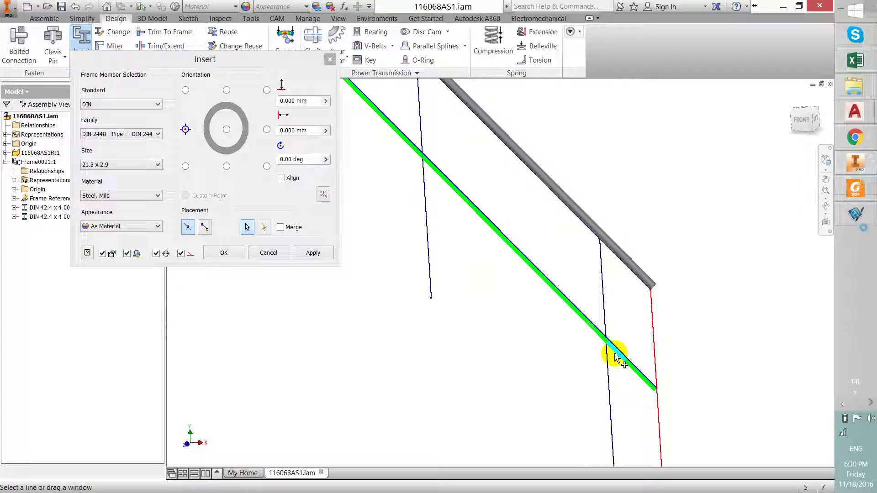
Create the five 21.3 x 2.9 pipe members with default names and close the Insert dialog
left_click(323, 255)
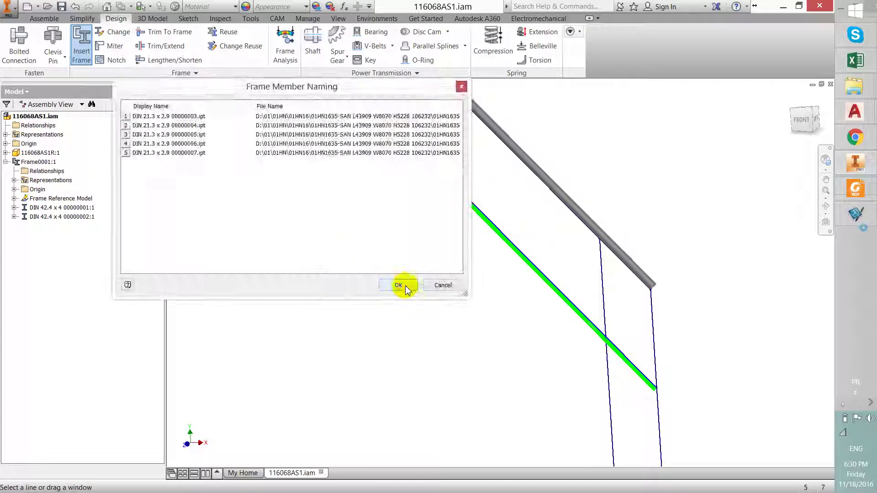
left_click(398, 285)
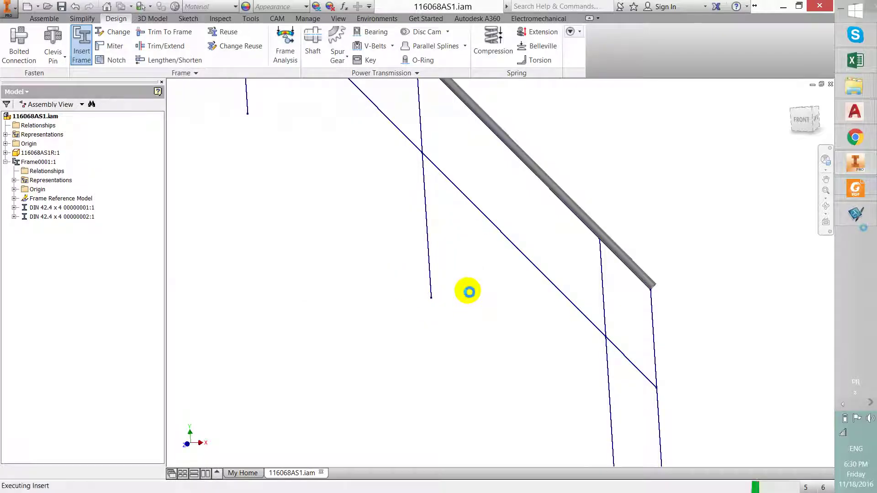
scroll(468, 292, "down", 3)
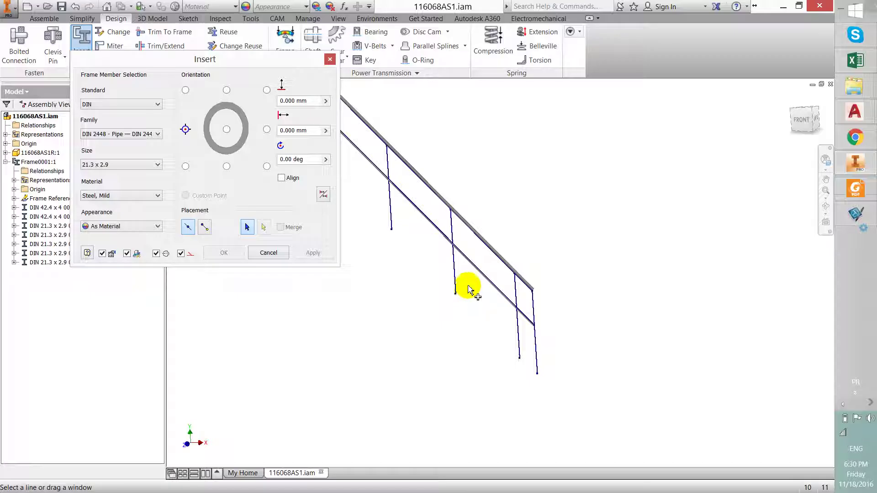
left_click(278, 254)
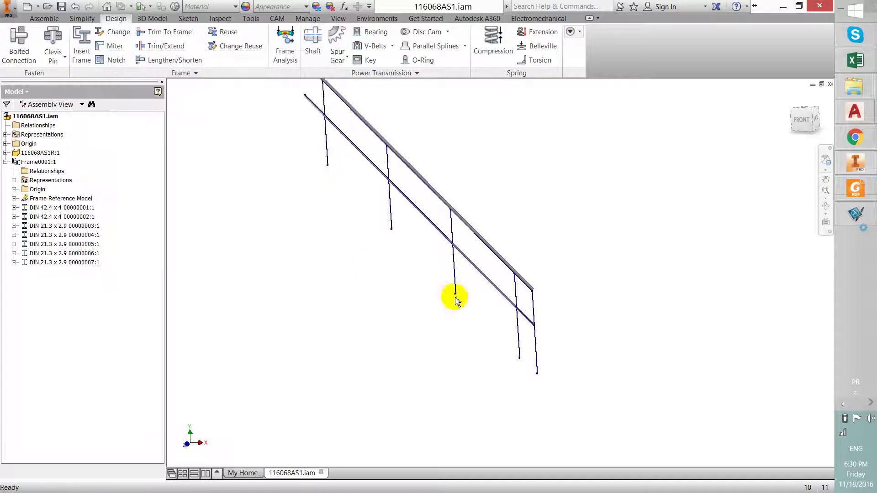
scroll(450, 298, "down", 3)
scroll(417, 238, "up", 2)
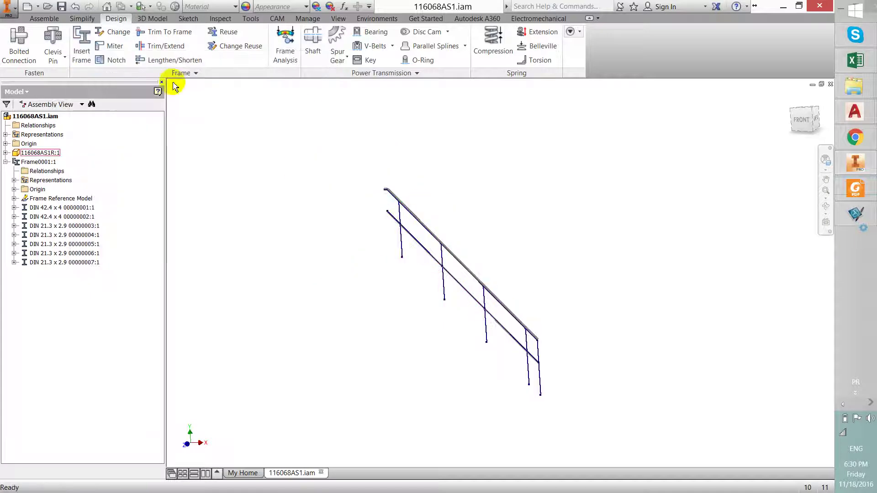
Save 116068AS1.iam together with all its changed frame files
left_click(61, 6)
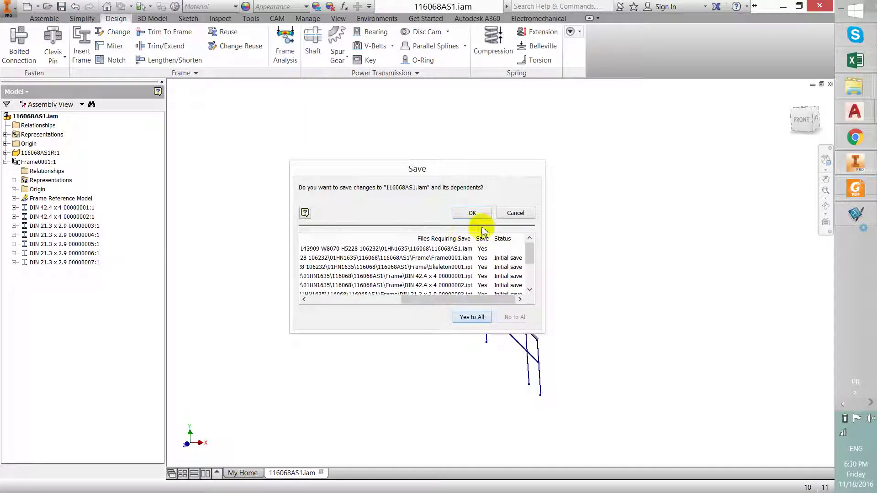
left_click(472, 213)
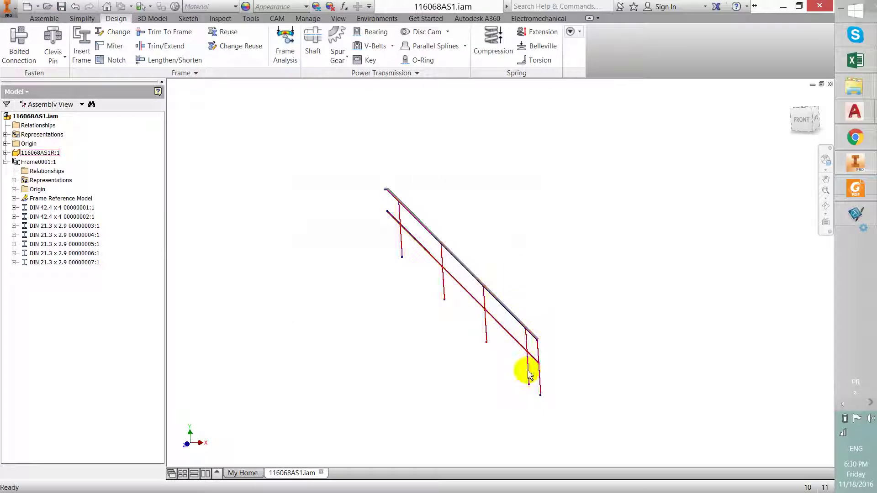
Bring up the 116068CAD.dwg drawing and zoom to the post area
left_click(855, 111)
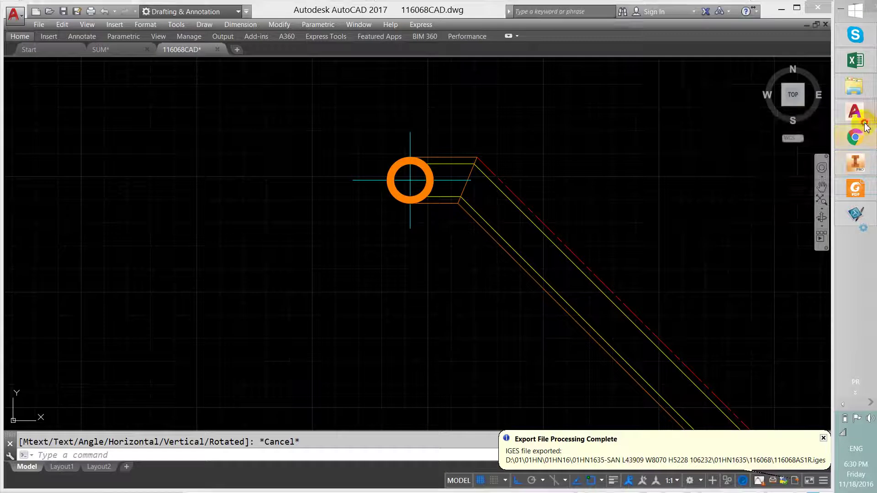
left_click(751, 145)
scroll(407, 170, "up", 5)
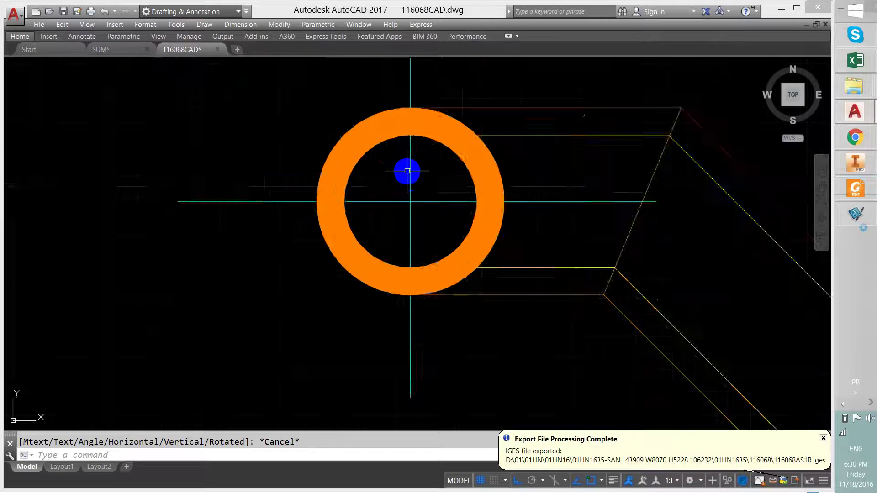
scroll(407, 170, "down", 10)
scroll(462, 326, "up", 8)
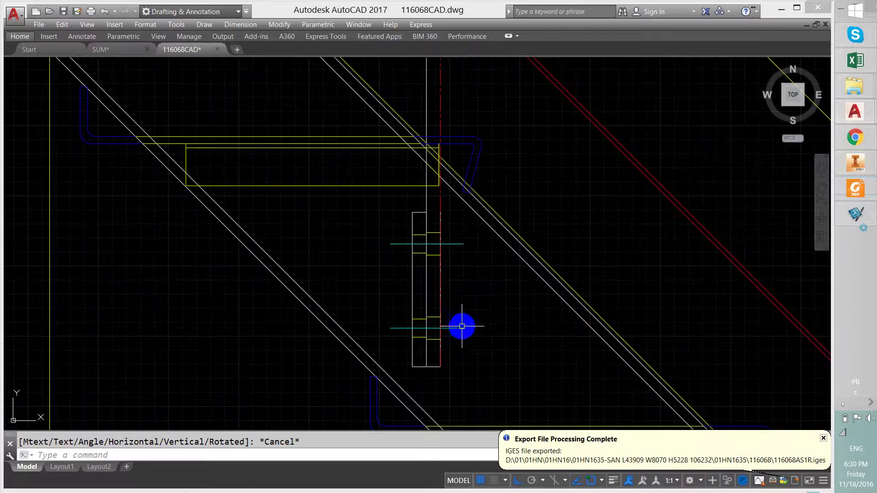
scroll(463, 325, "down", 5)
scroll(426, 245, "up", 2)
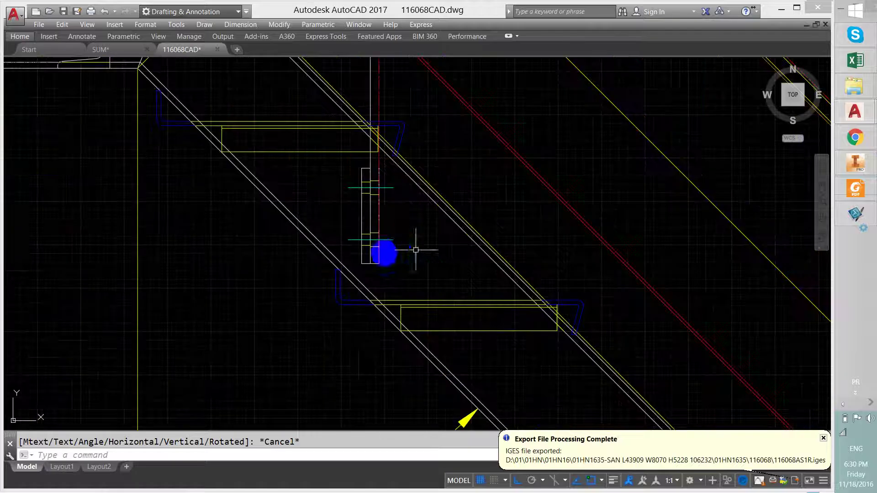
Take a trial DLI measurement of 10 and cancel it
type("d")
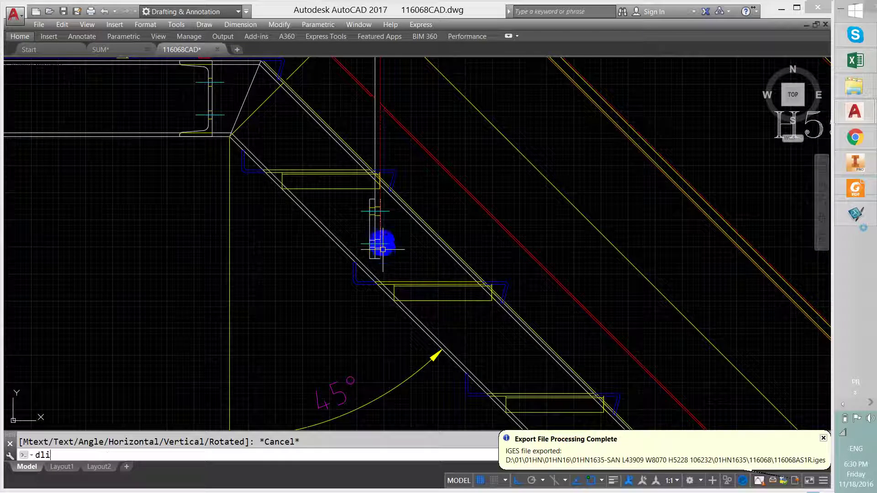
type("li")
key("Return")
scroll(382, 242, "up", 3)
left_click(366, 227)
left_click(345, 226)
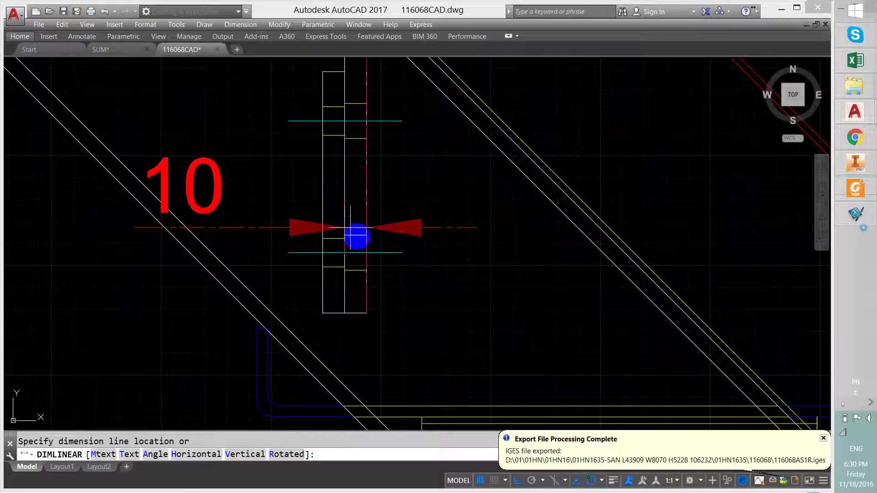
scroll(356, 235, "down", 3)
key("Escape")
scroll(370, 227, "down", 5)
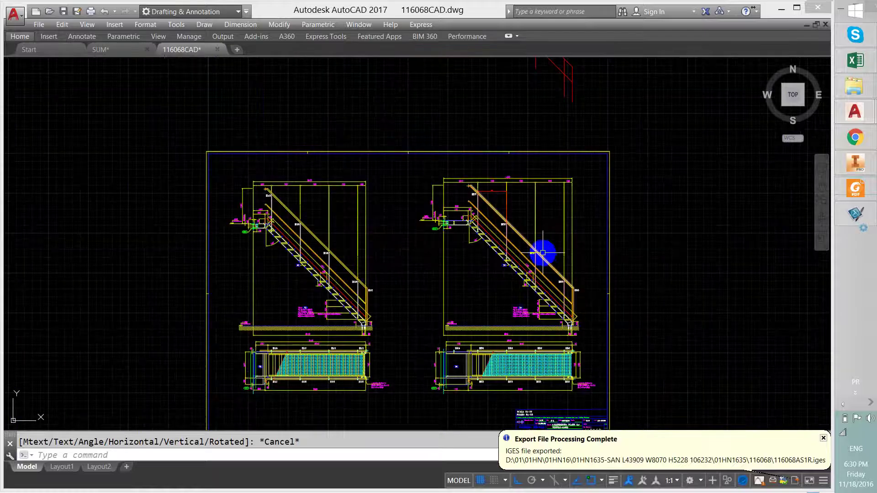
scroll(529, 337, "up", 6)
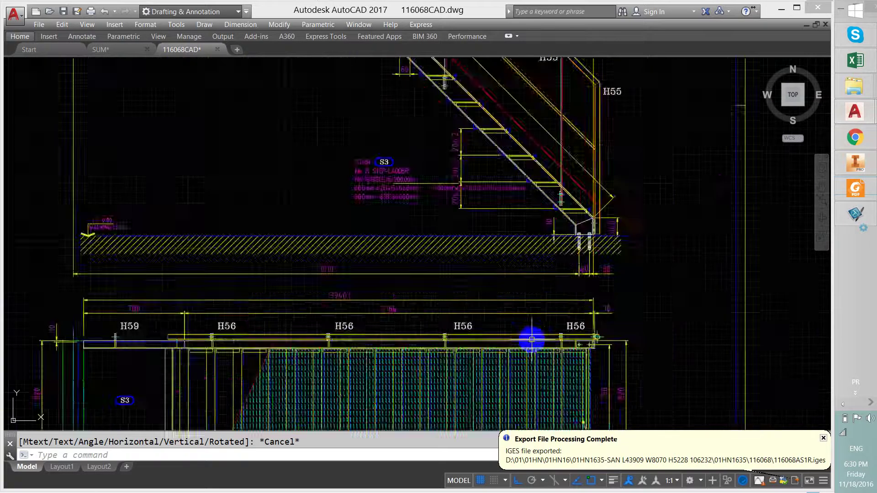
scroll(505, 274, "up", 5)
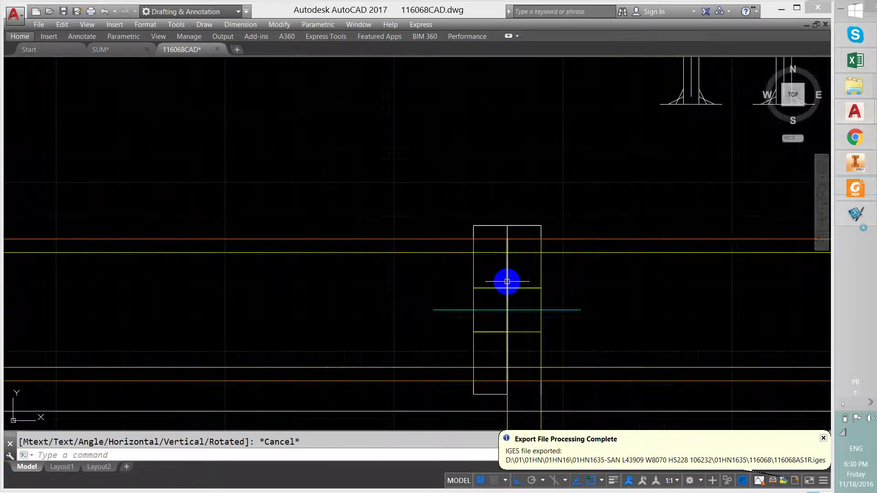
Check the post as 50 with DLI, discard the dimension, and return to Inventor
type("dli")
key("Return")
left_click(490, 226)
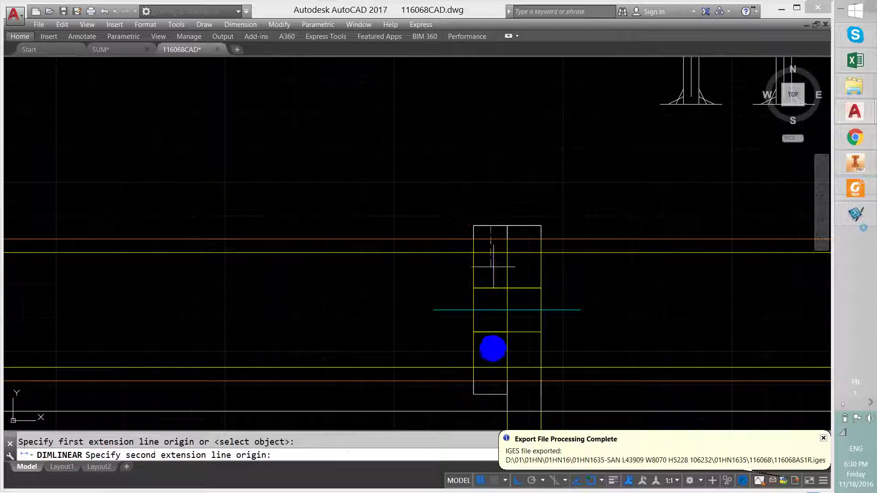
left_click(488, 397)
scroll(389, 323, "down", 3)
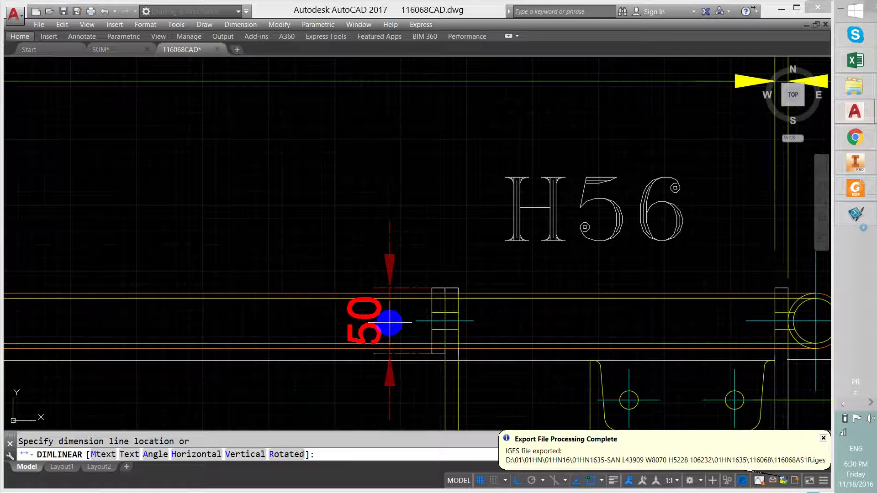
scroll(389, 323, "down", 5)
key("Escape")
scroll(456, 303, "down", 6)
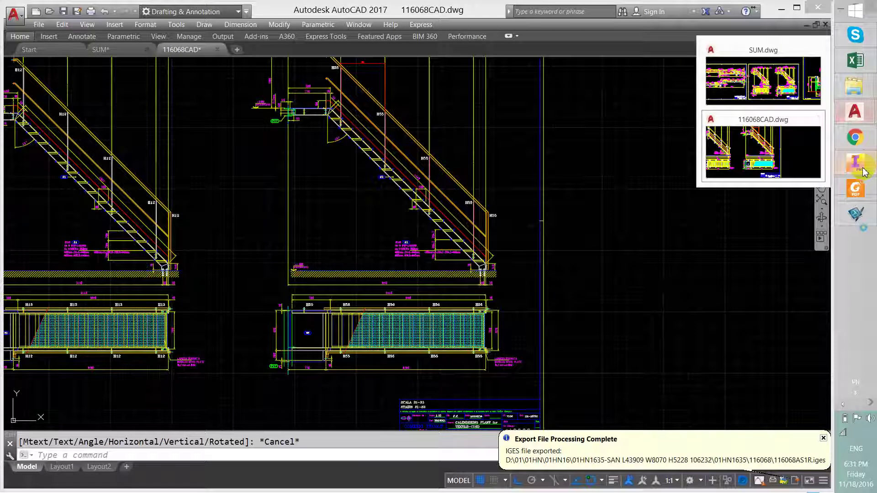
left_click(855, 163)
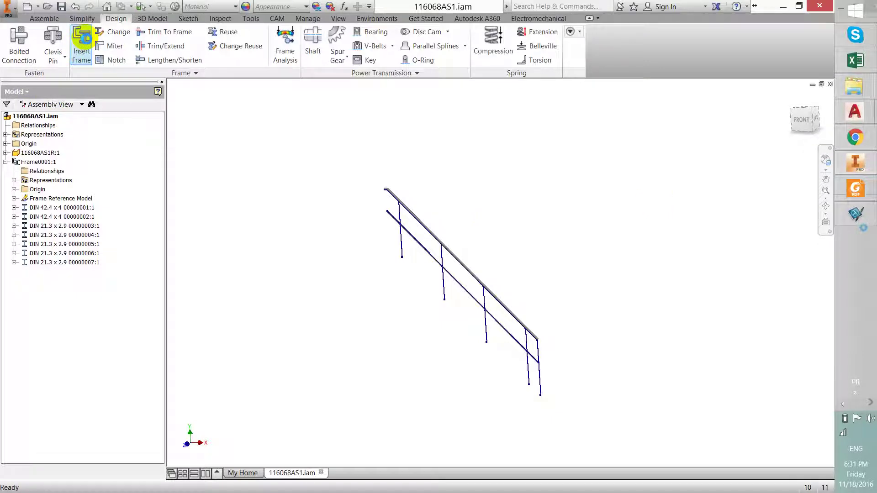
Start Insert Frame and pick a profile family from the Family list to preview
left_click(83, 39)
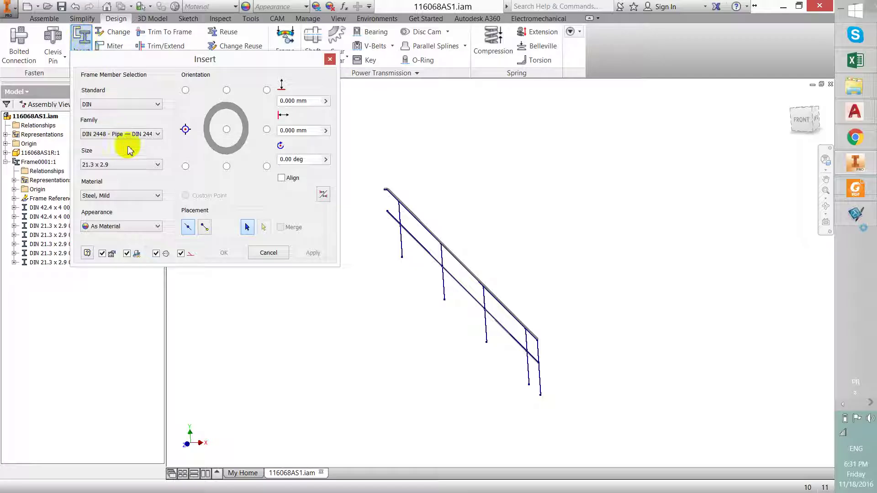
left_click(138, 135)
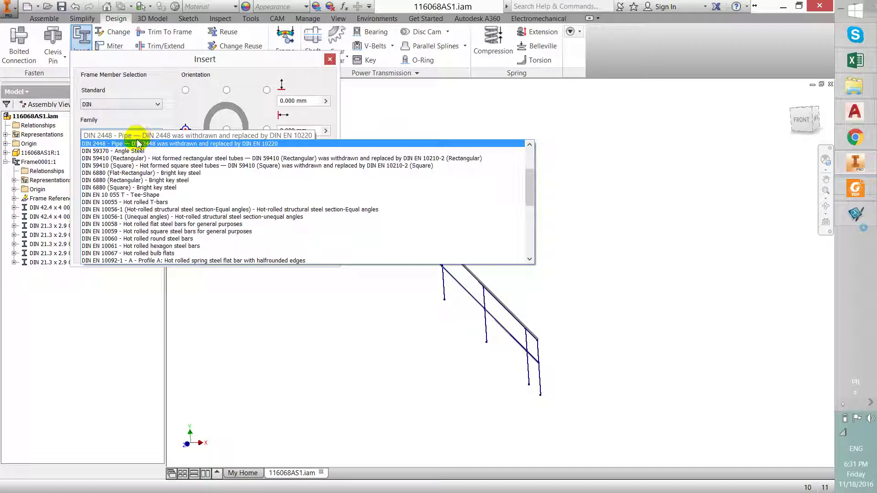
scroll(176, 254, "down", 5)
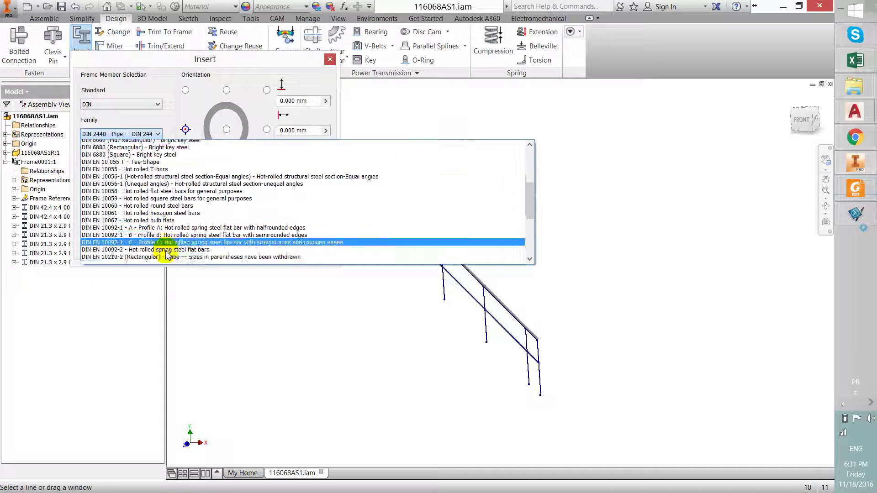
scroll(171, 254, "up", 8)
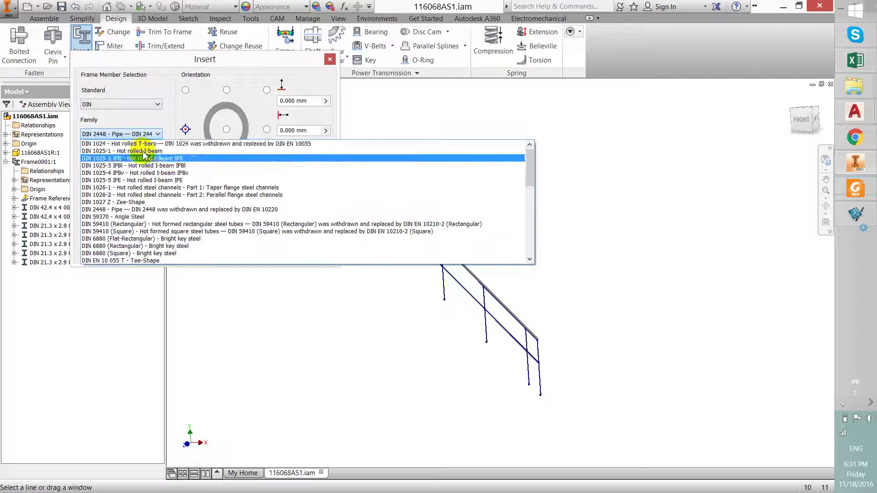
left_click(142, 145)
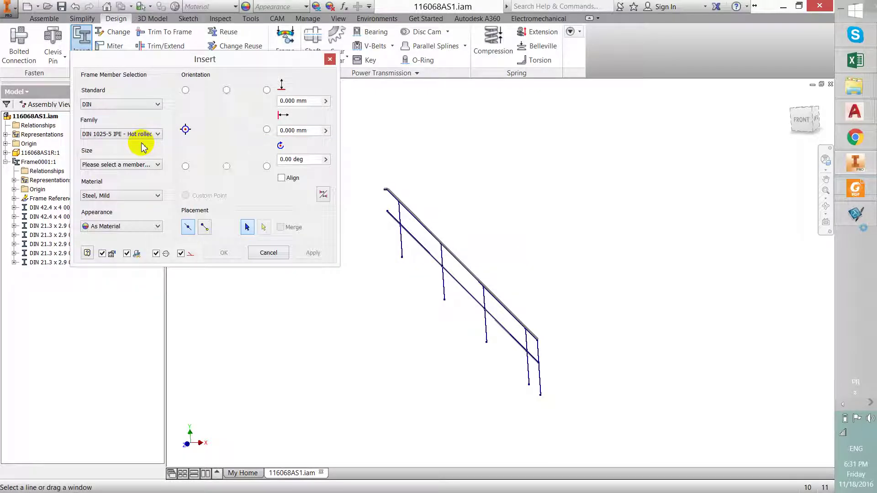
scroll(142, 145, "down", 1)
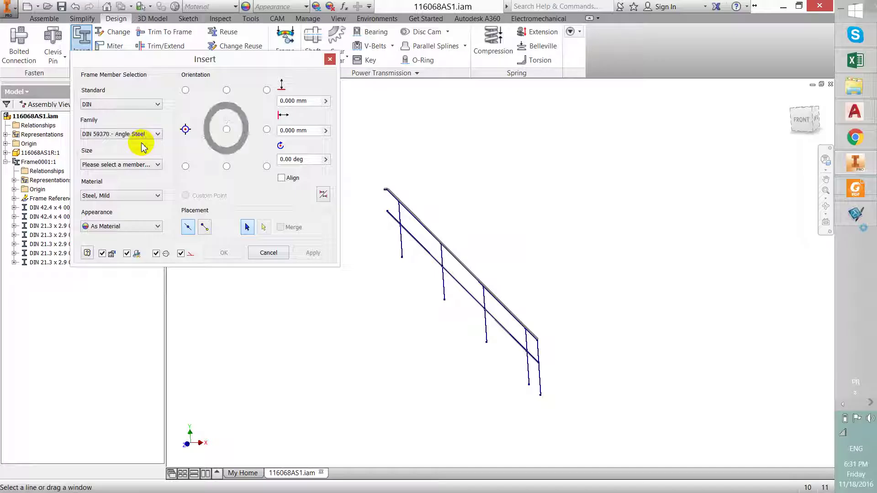
scroll(142, 146, "down", 1)
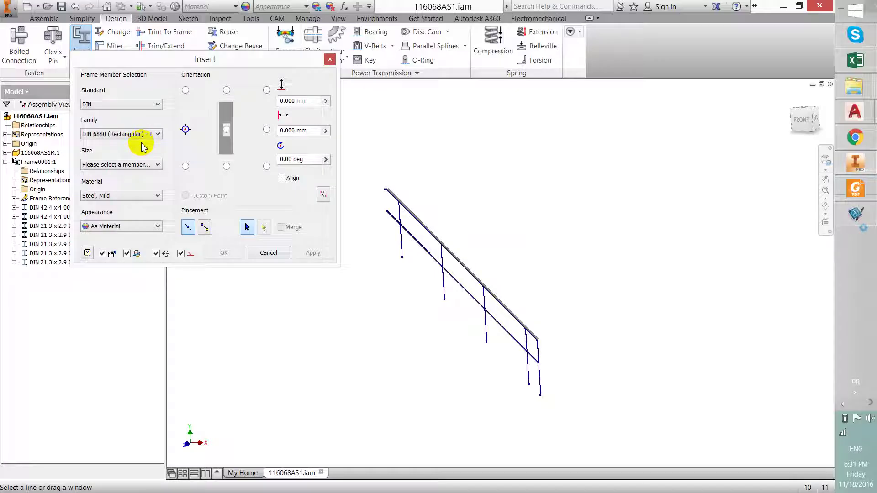
Set the profile to DIN EN 10058 hot-rolled flat bar, size 50 x 10, mild steel
left_click(143, 169)
scroll(127, 228, "down", 3)
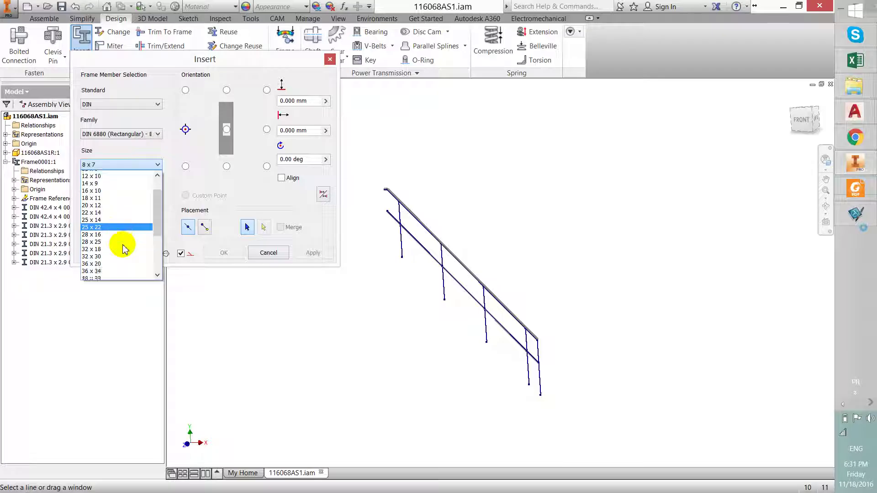
scroll(124, 248, "down", 1)
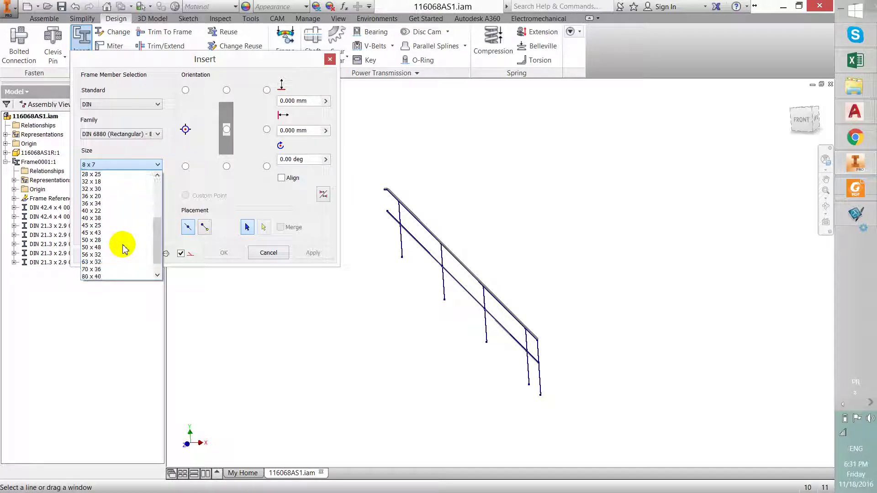
scroll(122, 226, "up", 3)
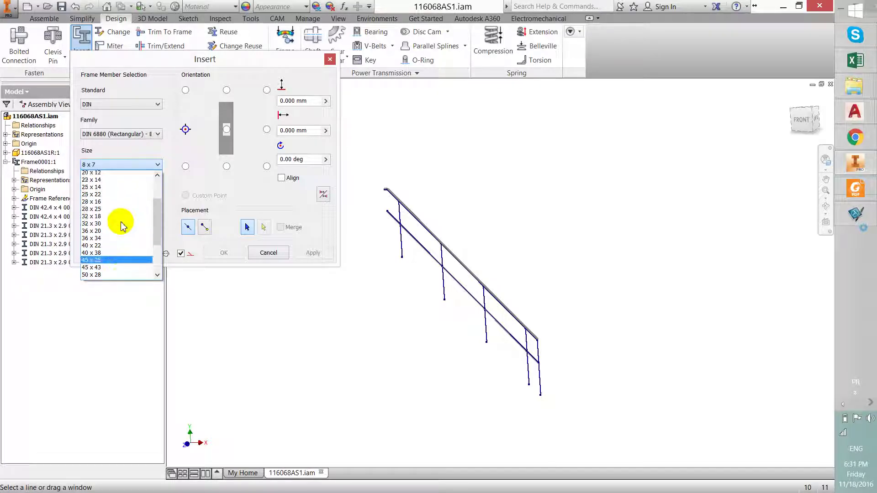
scroll(123, 226, "down", 3)
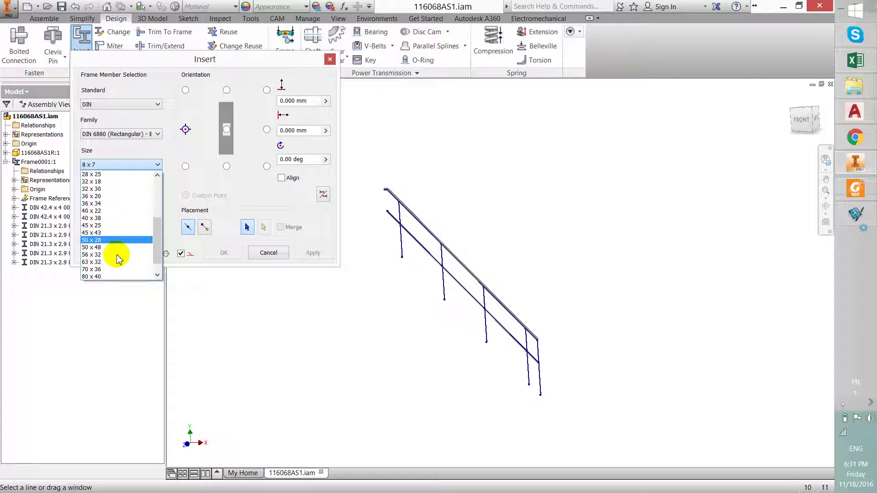
left_click(155, 136)
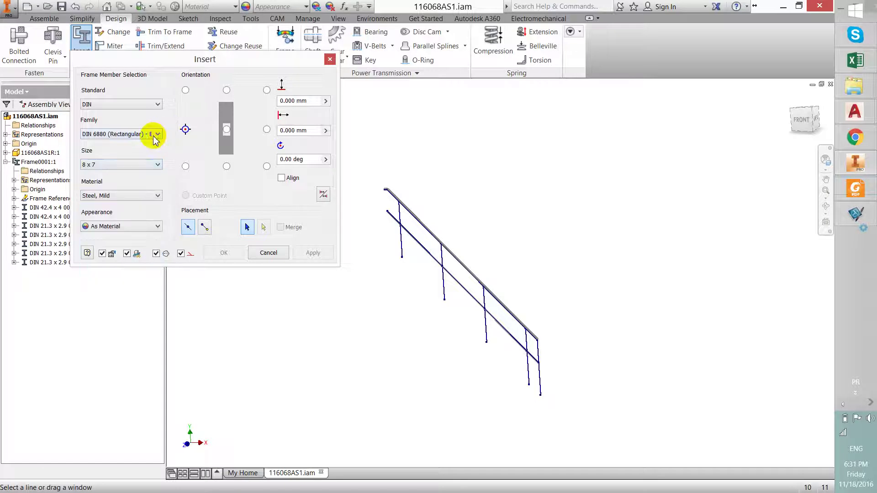
left_click(155, 136)
left_click(155, 136)
scroll(155, 139, "down", 1)
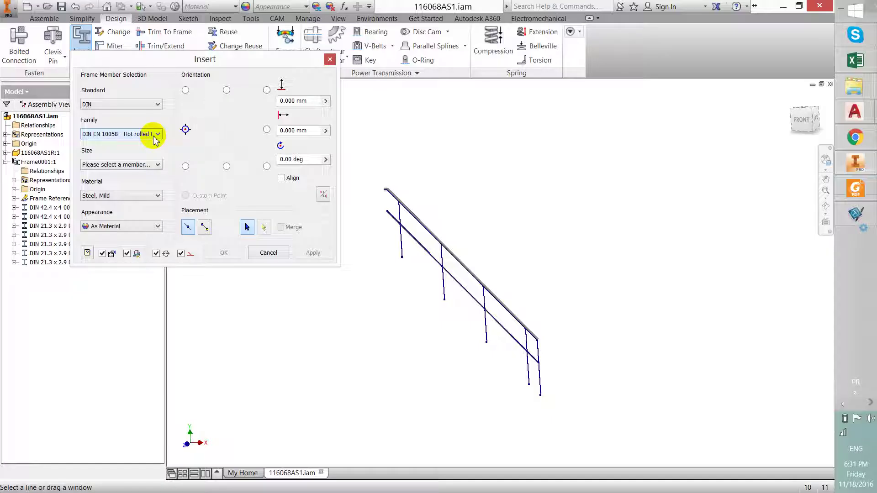
left_click(146, 166)
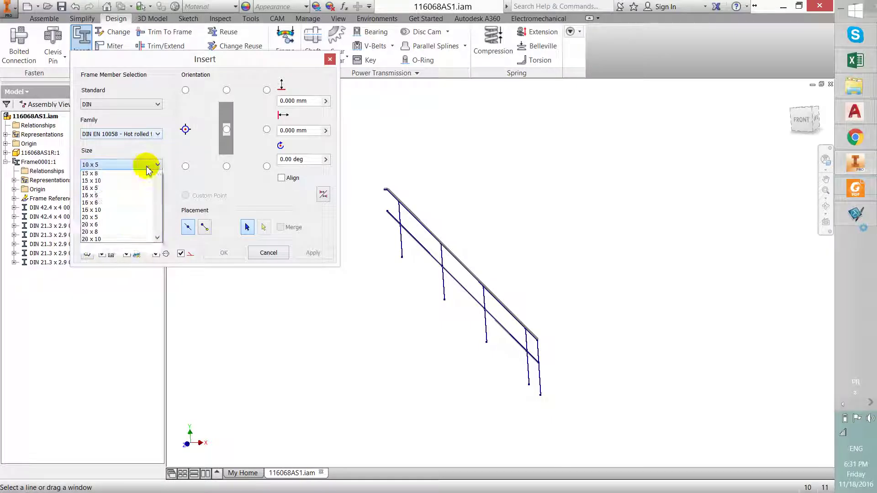
scroll(109, 251, "down", 6)
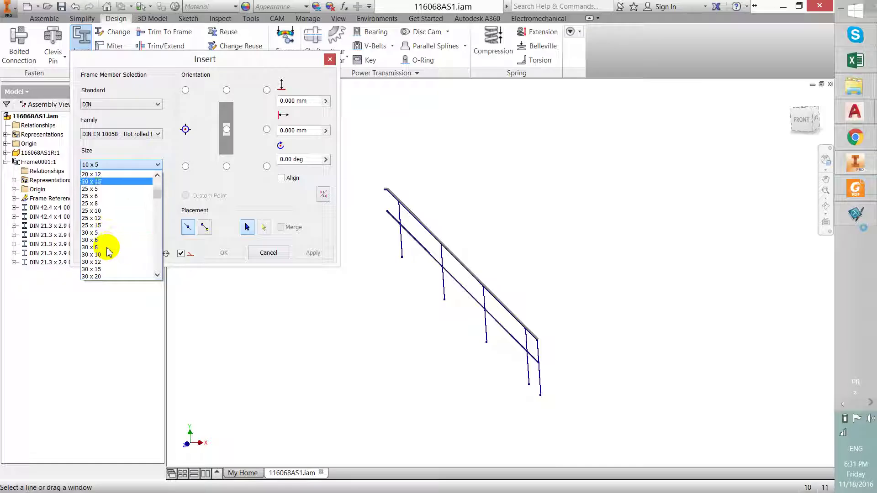
scroll(111, 242, "down", 5)
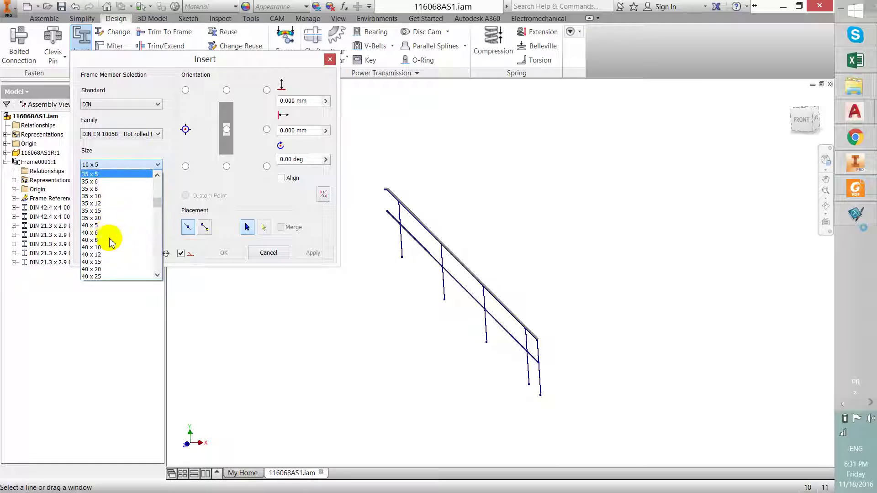
scroll(109, 242, "down", 4)
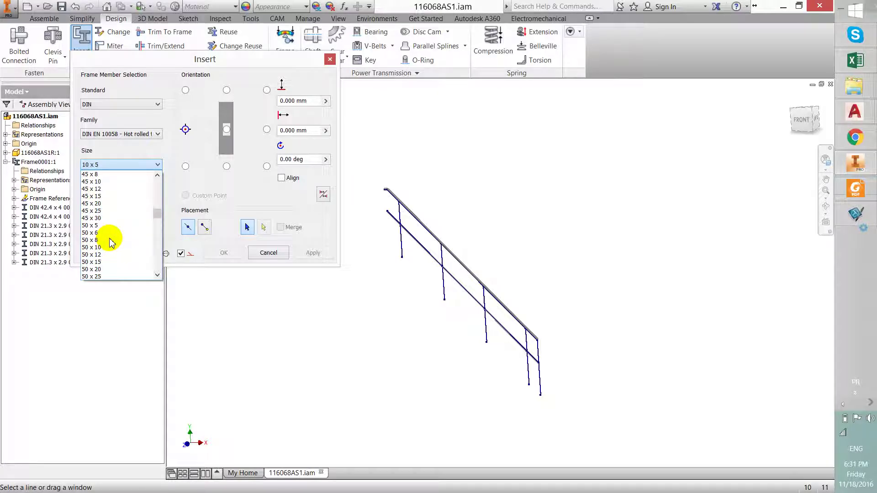
left_click(94, 248)
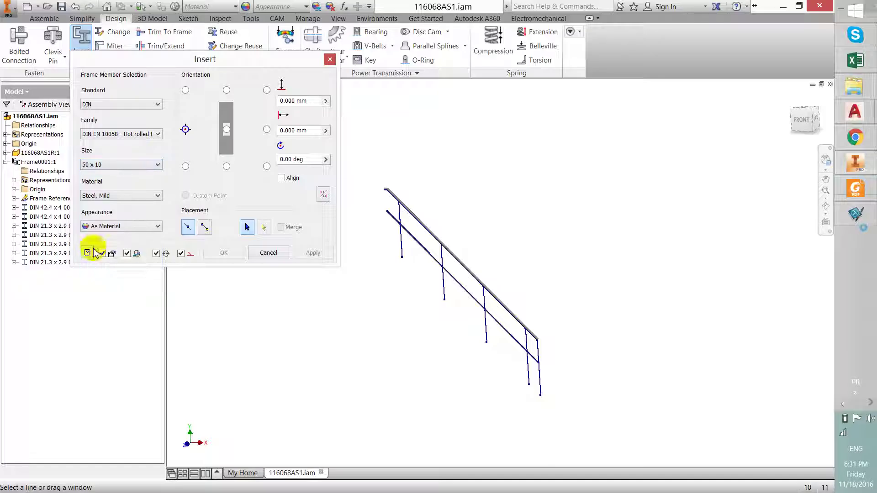
mouse_move(868, 118)
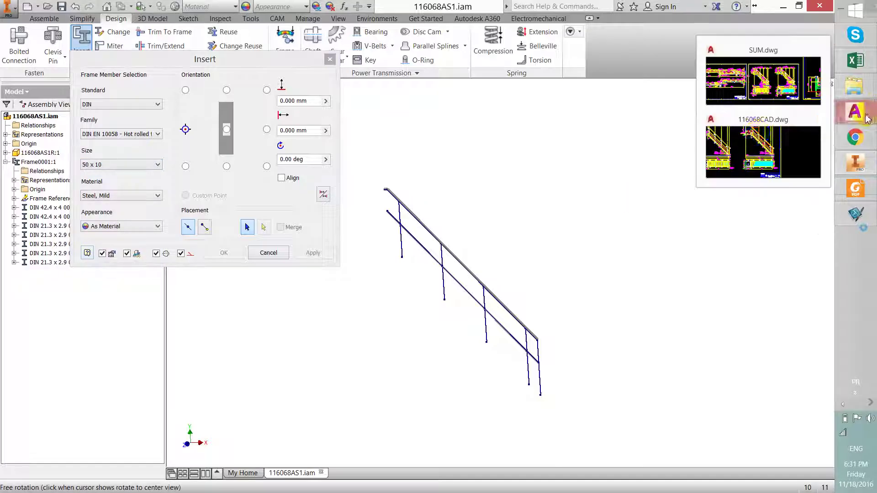
left_click(744, 143)
scroll(610, 237, "down", 5)
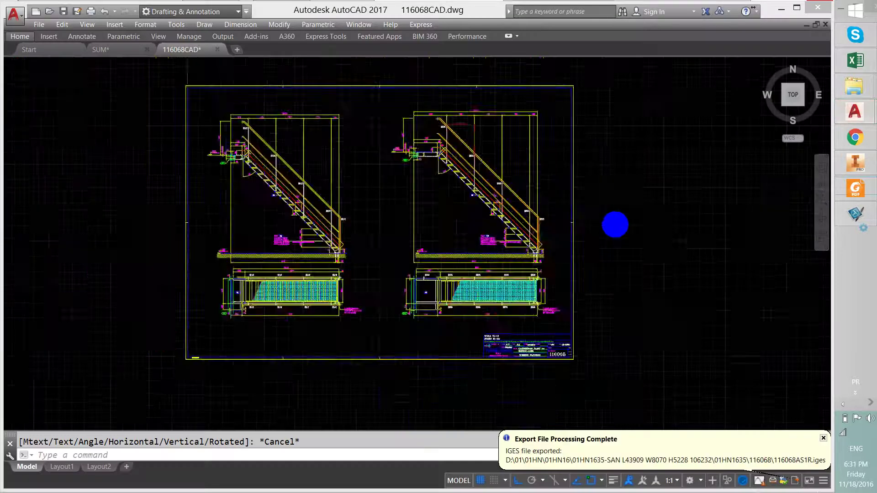
scroll(489, 169, "up", 8)
scroll(438, 156, "up", 8)
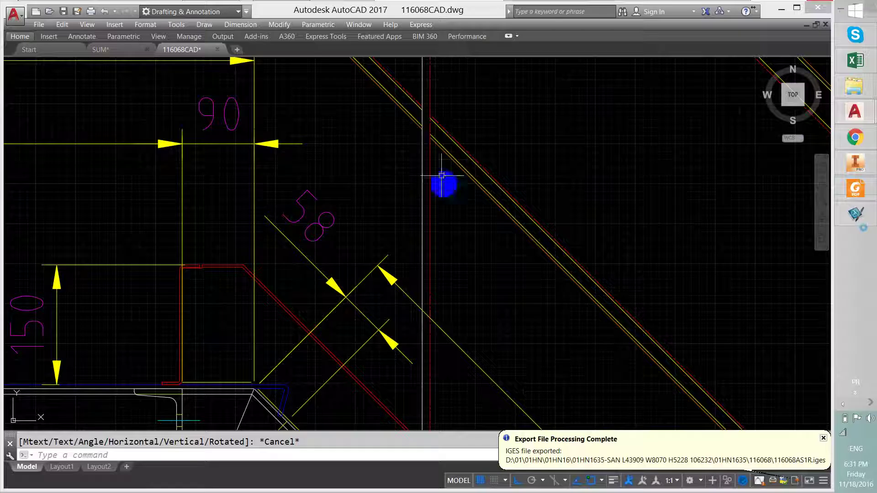
scroll(386, 191, "up", 4)
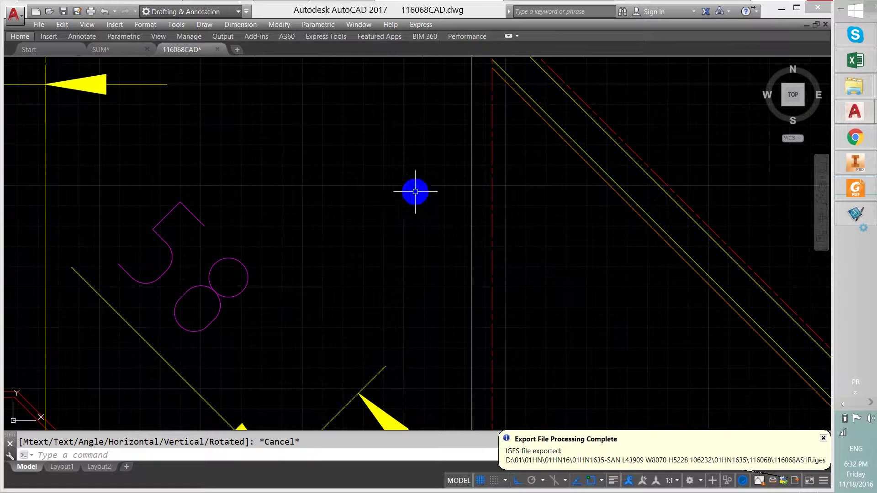
scroll(416, 192, "down", 6)
scroll(528, 256, "up", 7)
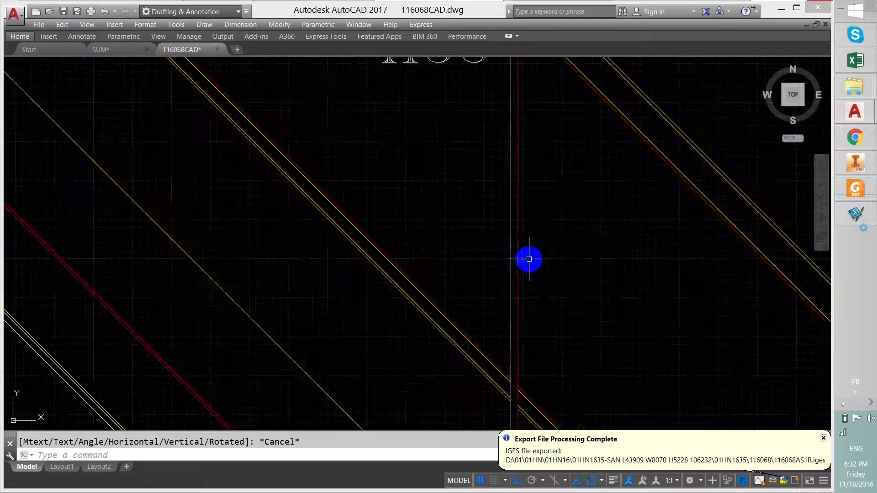
scroll(528, 259, "down", 5)
left_click(855, 162)
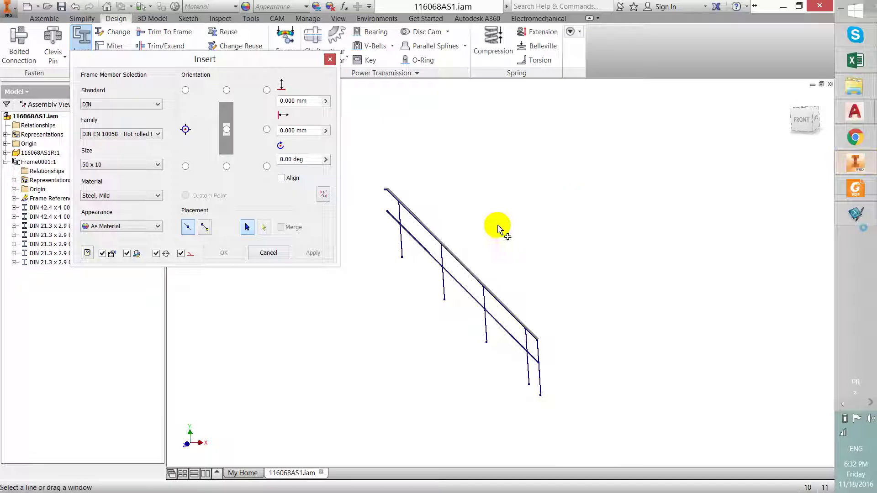
Select the first post line and anchor the flat bar at its left-middle point
scroll(441, 278, "up", 8)
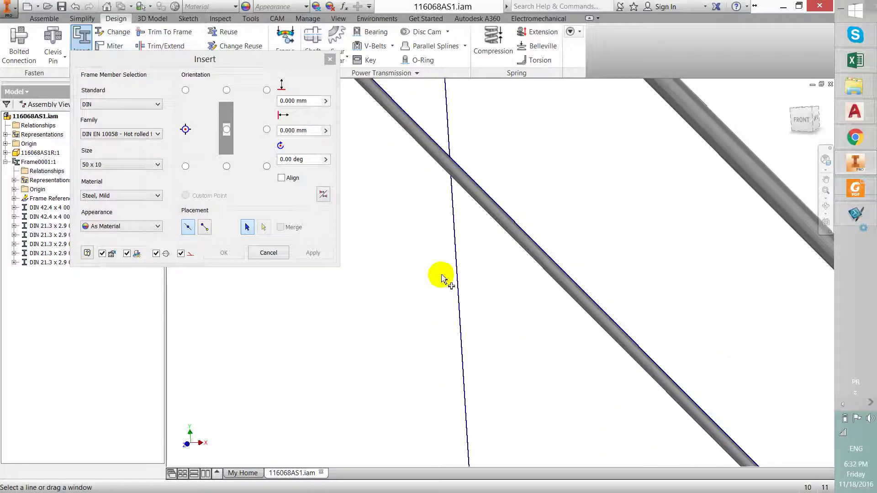
scroll(442, 279, "down", 2)
middle_click_drag(474, 294, 475, 301, "shift")
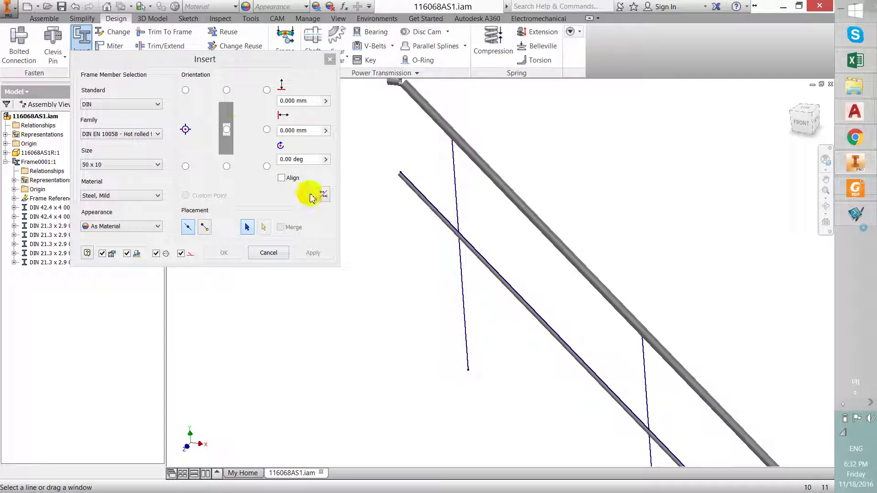
left_click(267, 130)
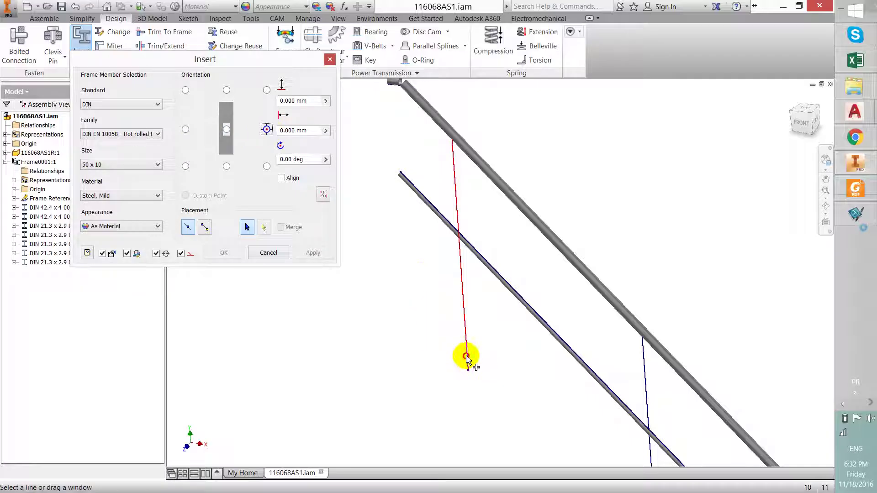
left_click(469, 376)
scroll(463, 354, "up", 5)
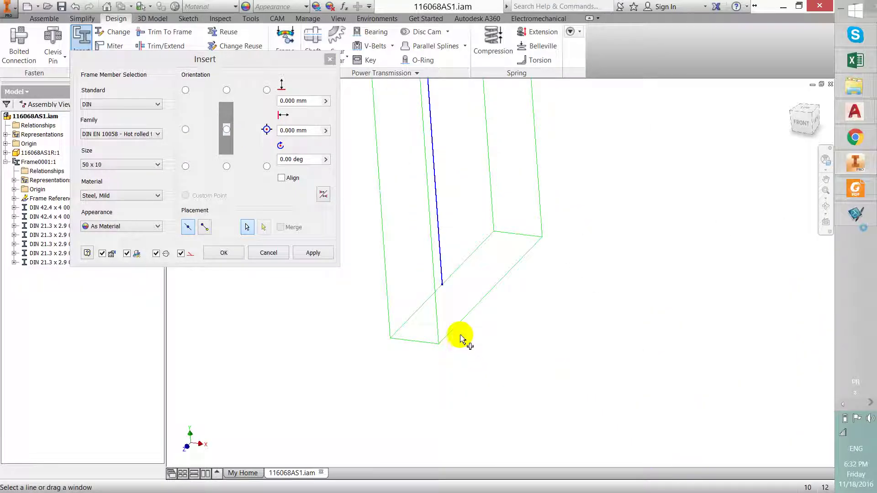
left_click(187, 131)
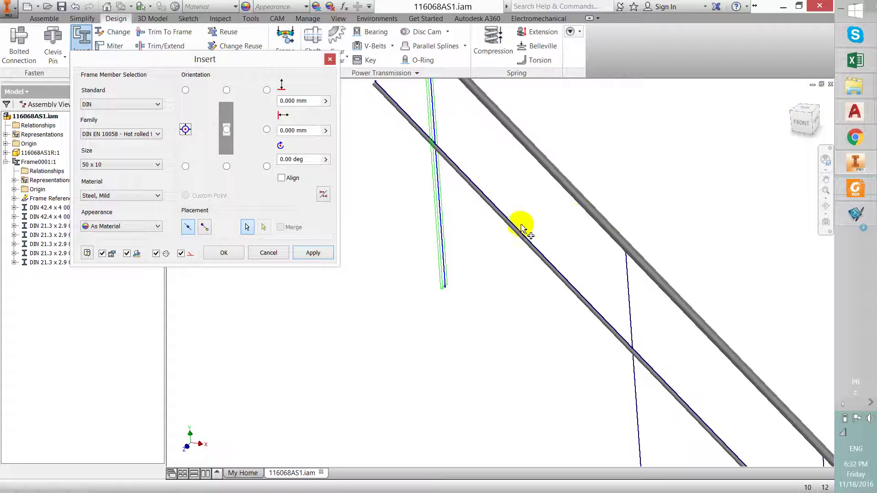
Add the remaining three post lines to the flat-bar selection
scroll(543, 320, "up", 5)
left_click(550, 321)
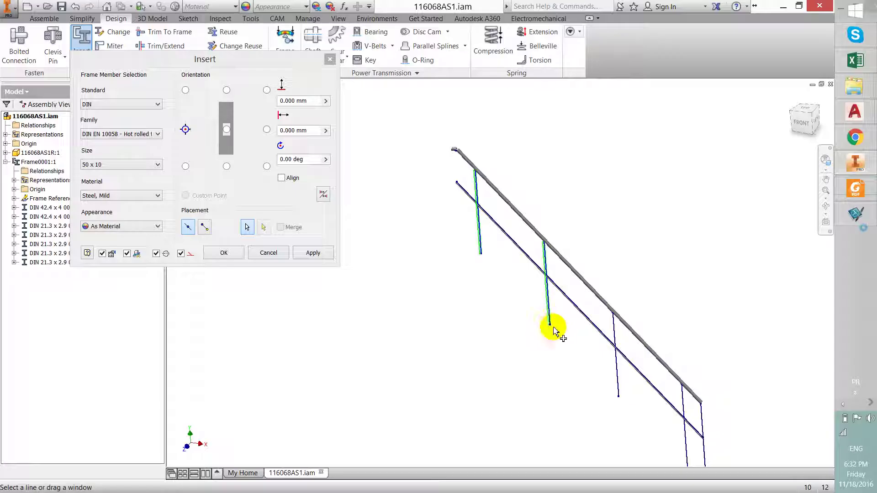
left_click(616, 395)
scroll(612, 379, "up", 3)
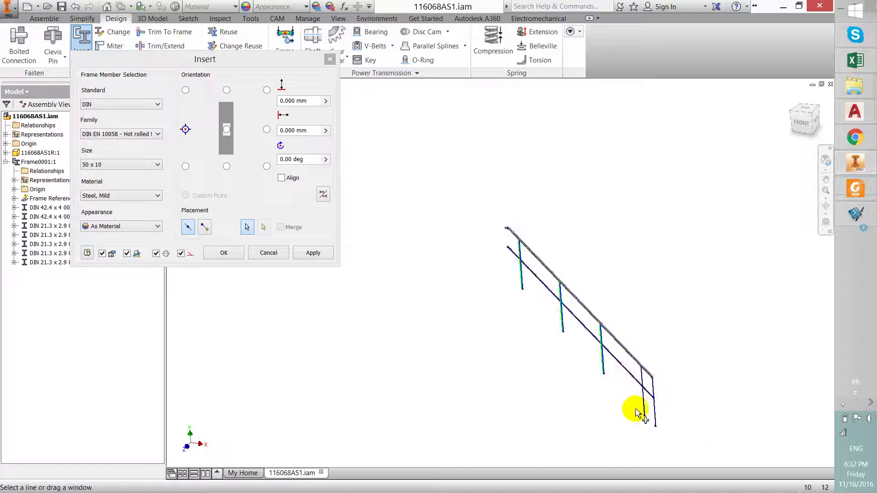
scroll(648, 413, "down", 6)
left_click(656, 423)
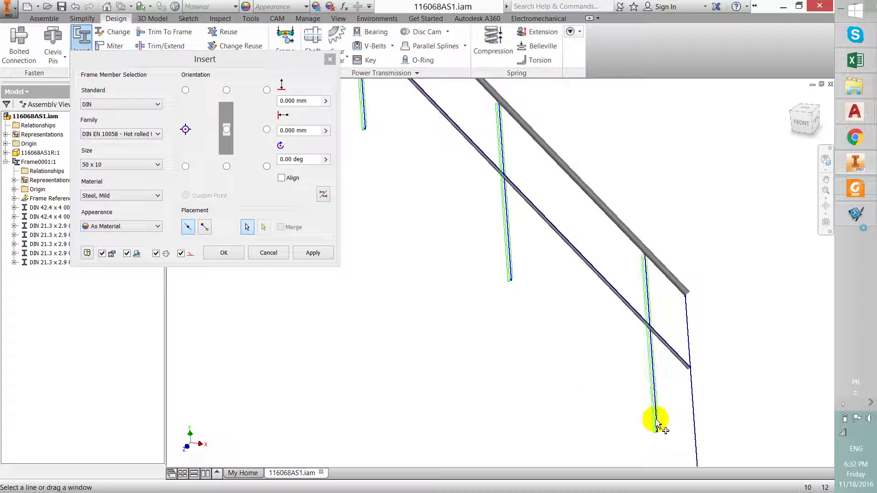
scroll(636, 366, "up", 3)
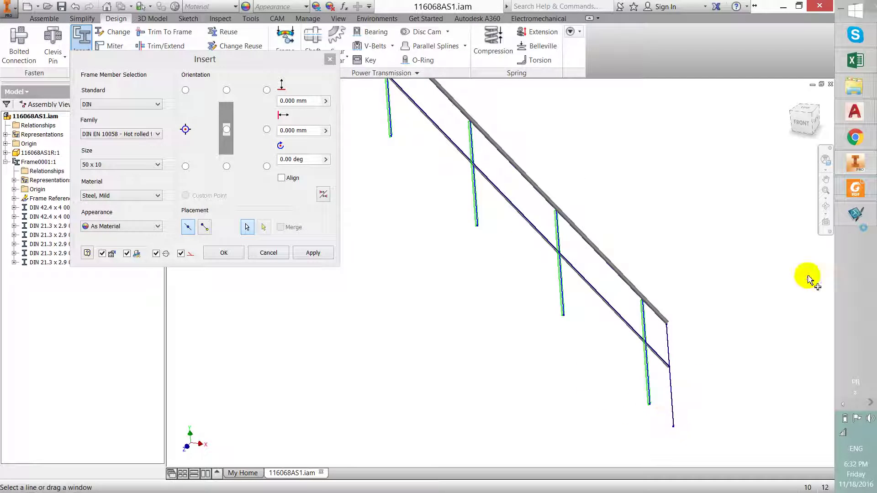
Zoom in on the H55 handrail posts in the AutoCAD drawing, then return to Inventor
mouse_move(855, 111)
left_click(794, 136)
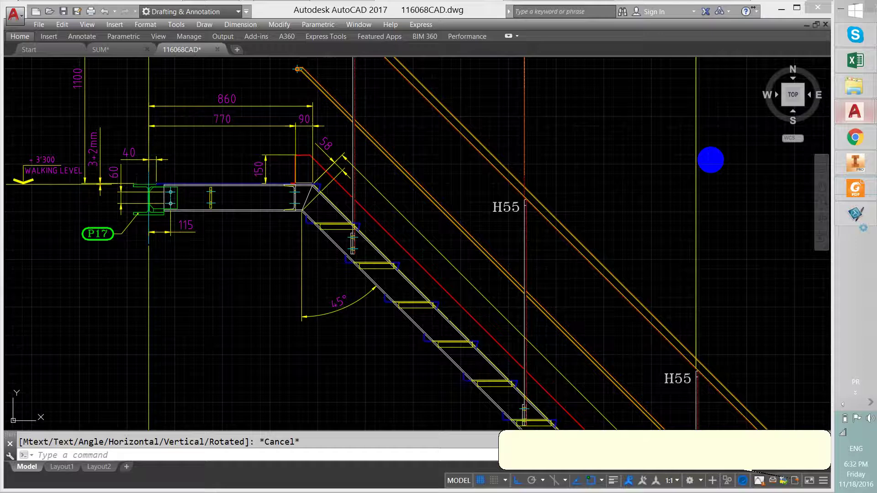
scroll(568, 198, "up", 2)
scroll(555, 185, "down", 8)
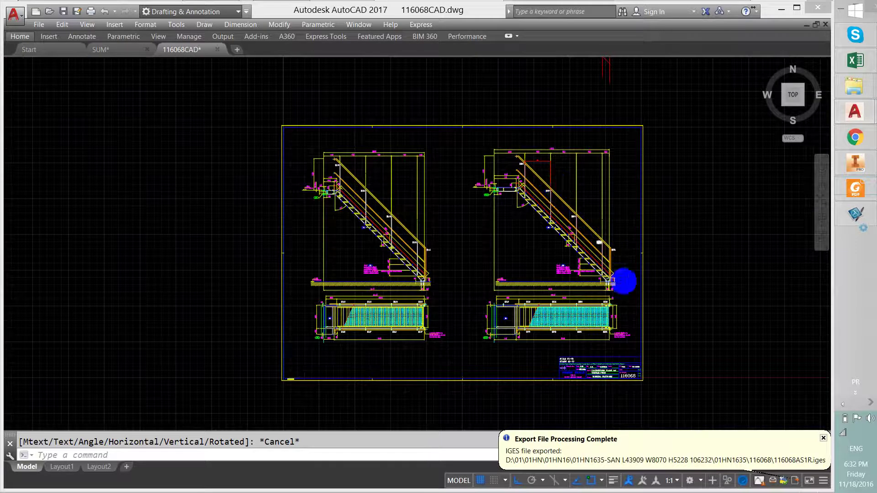
scroll(623, 280, "up", 6)
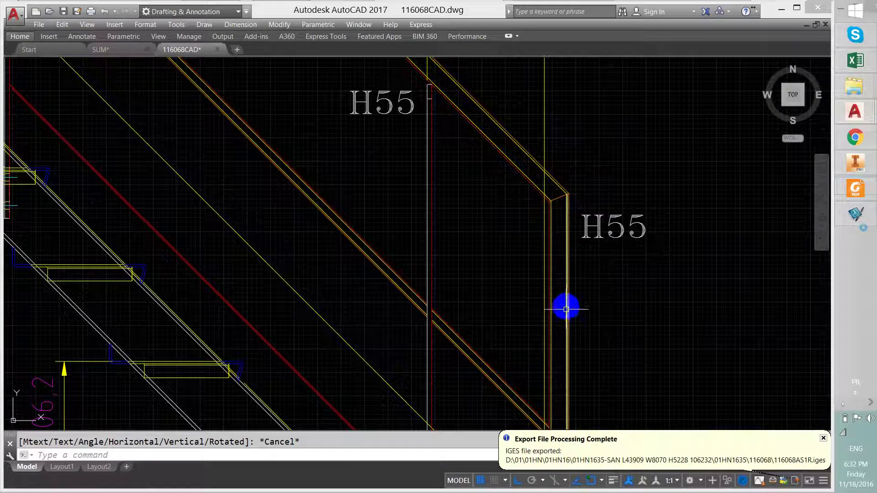
scroll(567, 256, "up", 3)
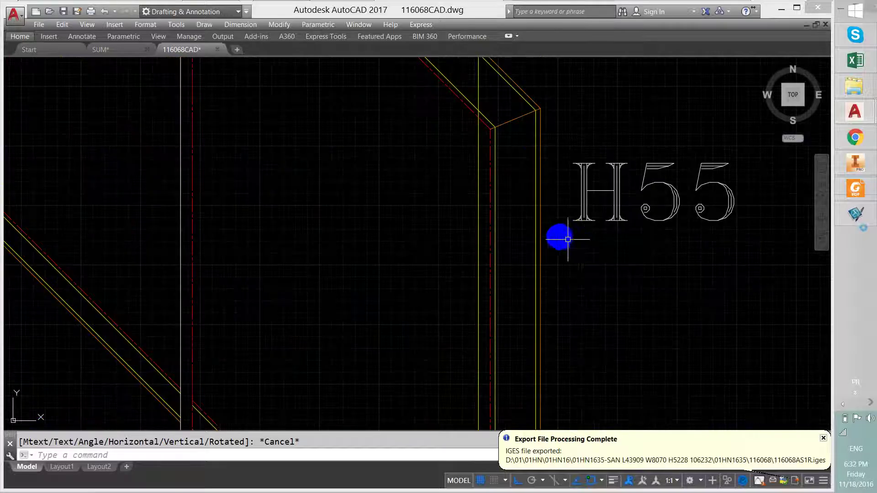
scroll(555, 253, "down", 2)
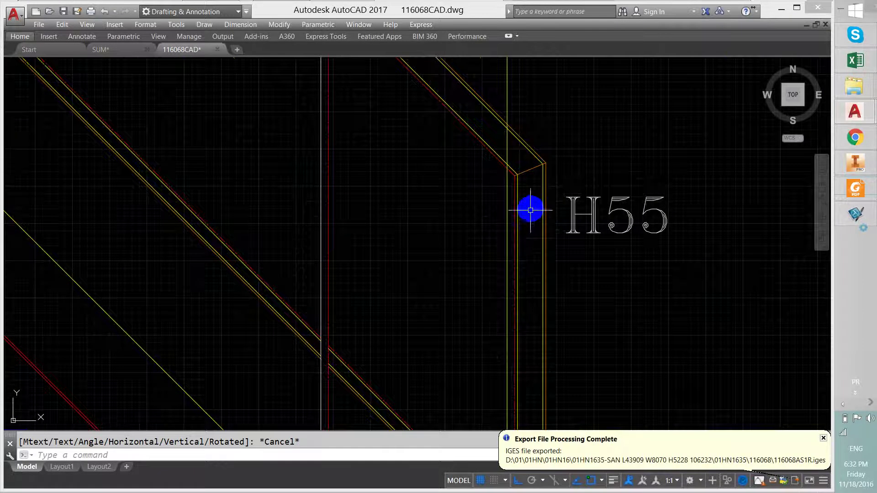
scroll(530, 231, "down", 4)
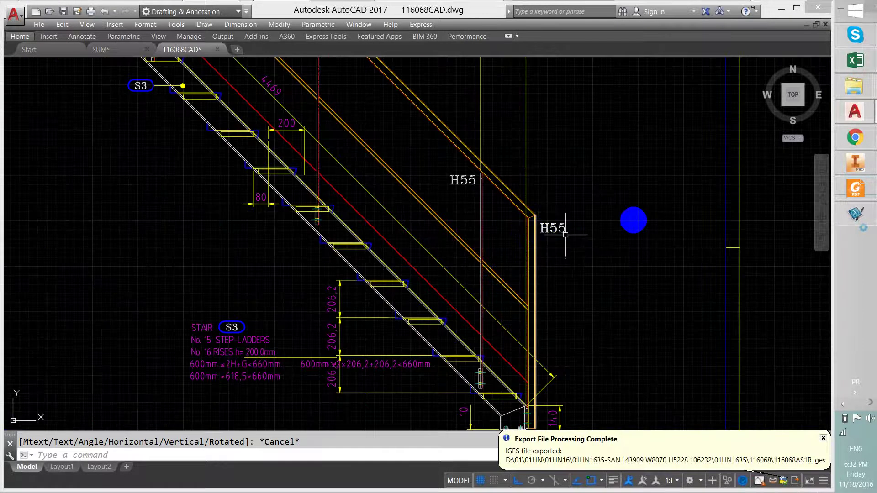
left_click(867, 170)
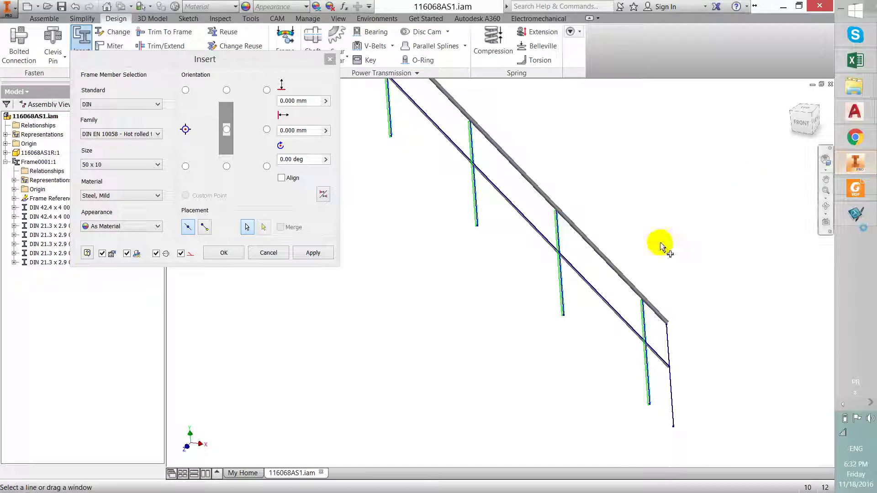
Create the four 50 x 10 flat-bar posts, keeping the default member names
left_click(314, 254)
left_click(392, 283)
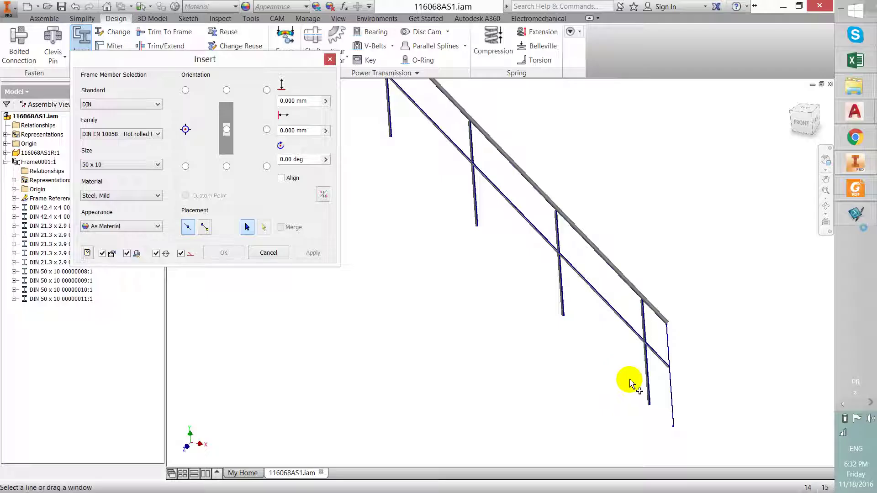
scroll(662, 347, "down", 5)
scroll(457, 274, "up", 5)
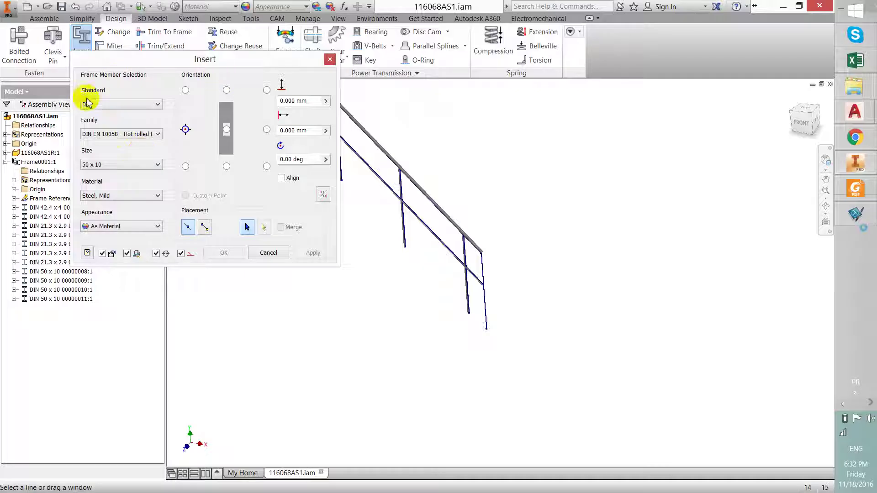
Switch the profile to DIN 2448 pipe, size 42.4 x 4
left_click(121, 133)
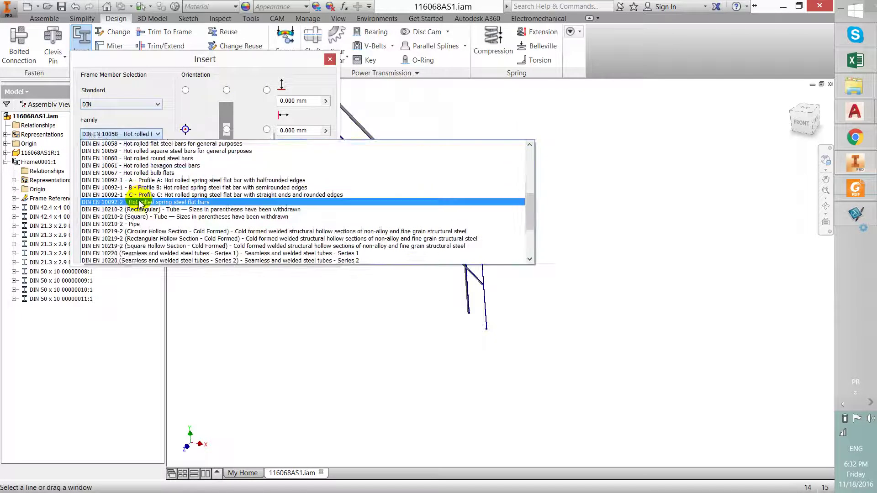
scroll(215, 173, "up", 10)
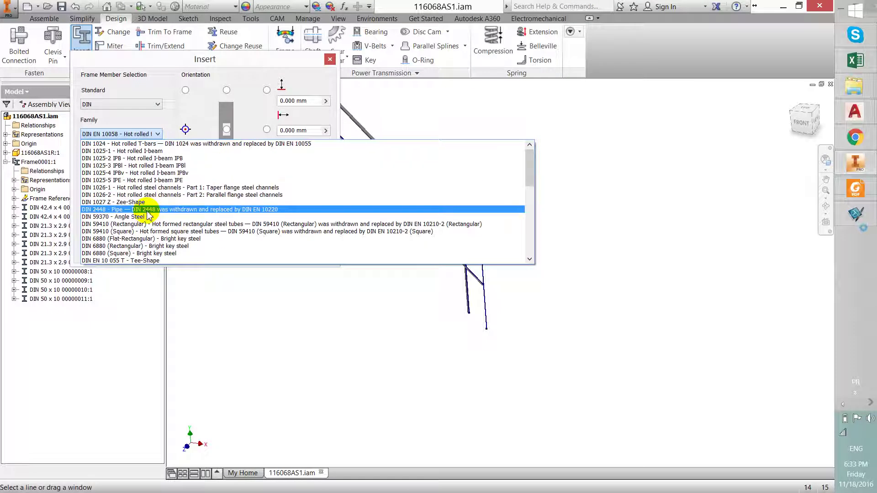
left_click(147, 210)
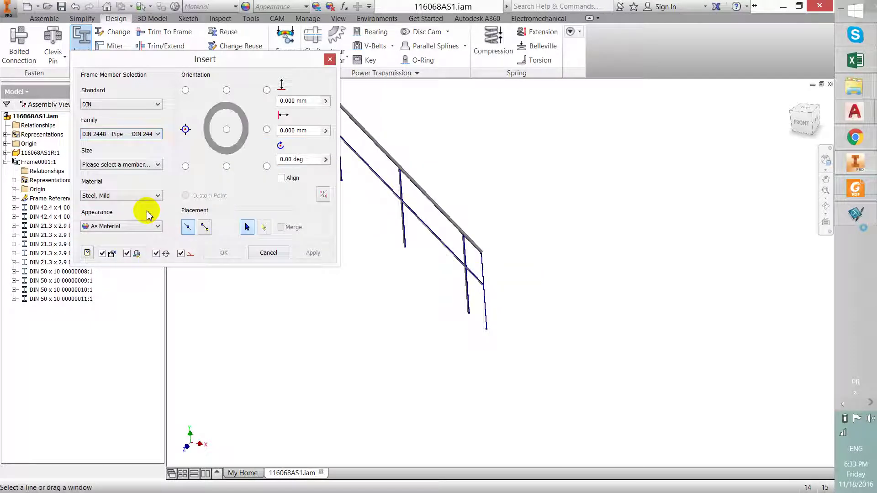
left_click(140, 165)
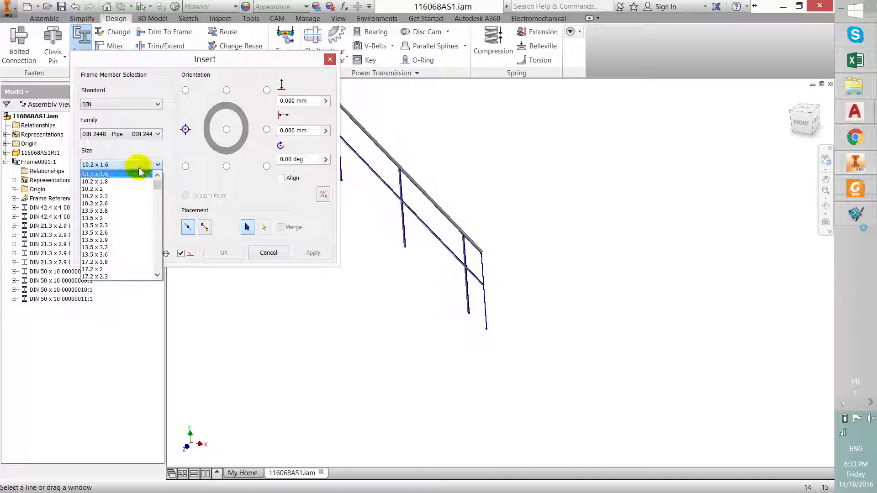
scroll(126, 225, "down", 5)
scroll(128, 228, "down", 7)
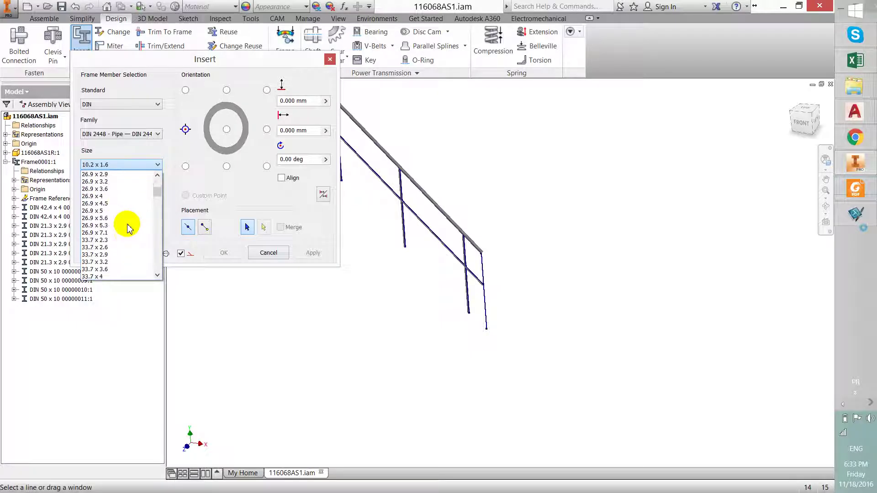
scroll(127, 228, "down", 1)
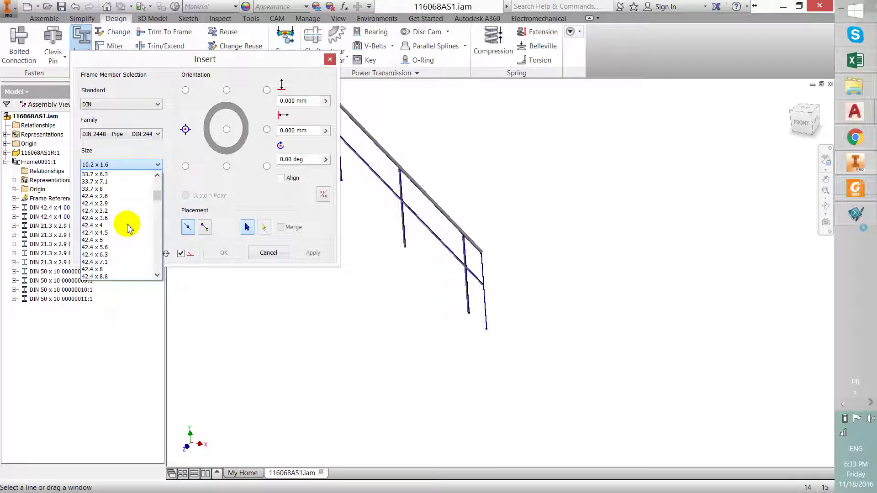
left_click(109, 229)
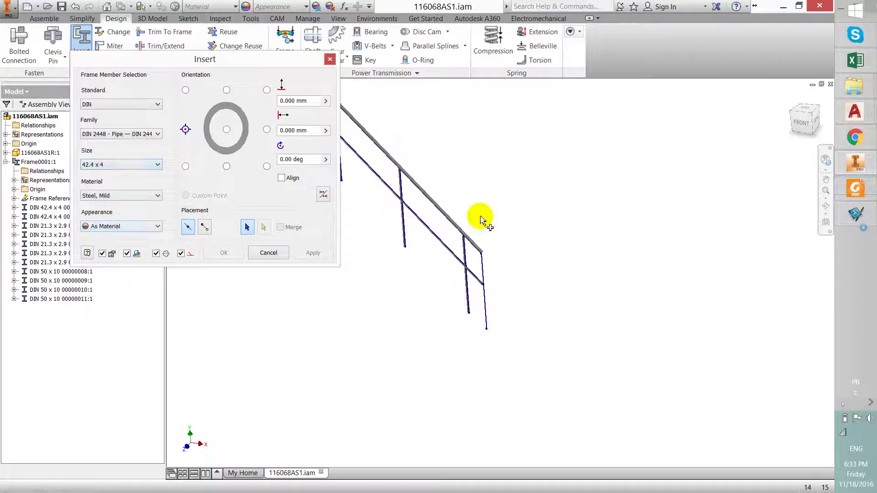
Place the pipe on the vertical end line with right-middle orientation and finish
scroll(478, 238, "up", 5)
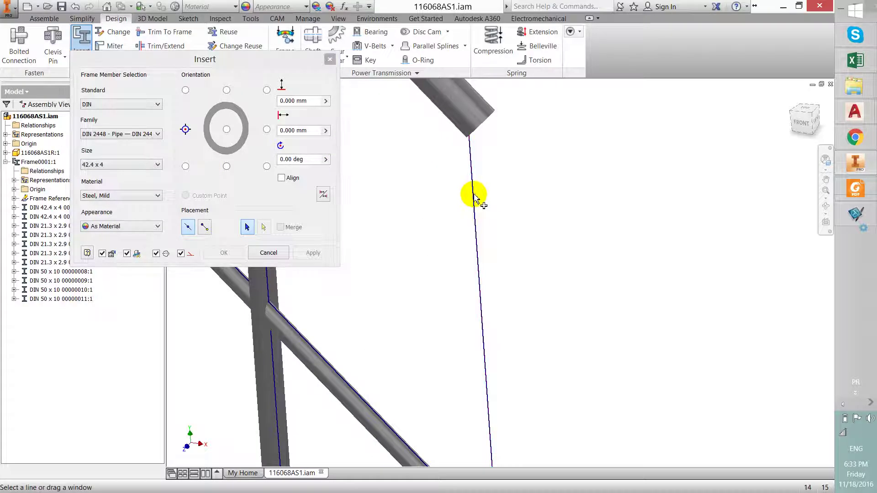
left_click(475, 198)
left_click(267, 130)
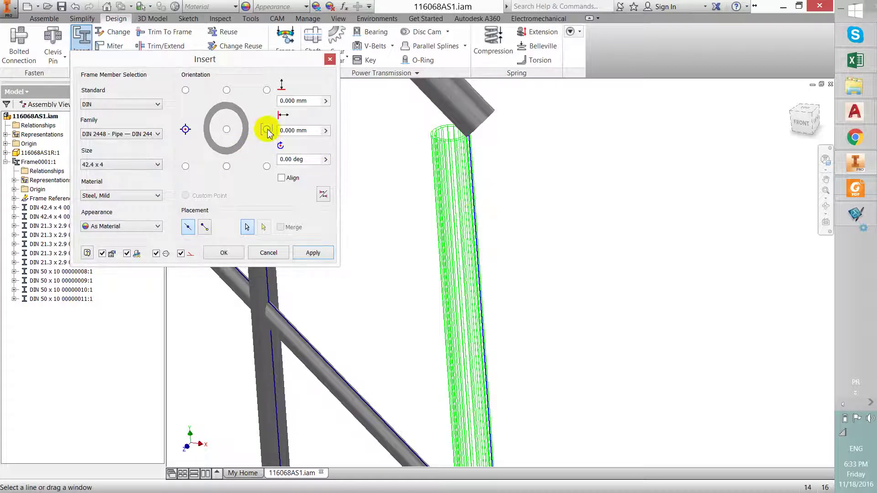
left_click(313, 252)
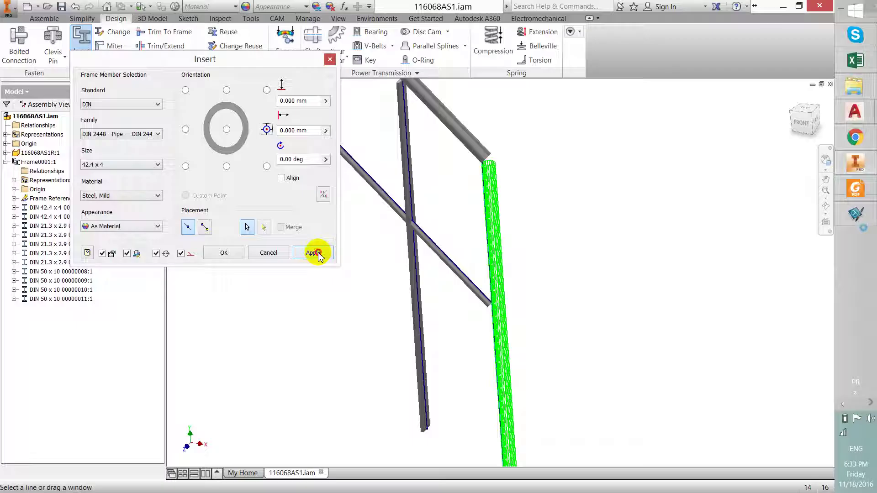
left_click(402, 285)
left_click(483, 296)
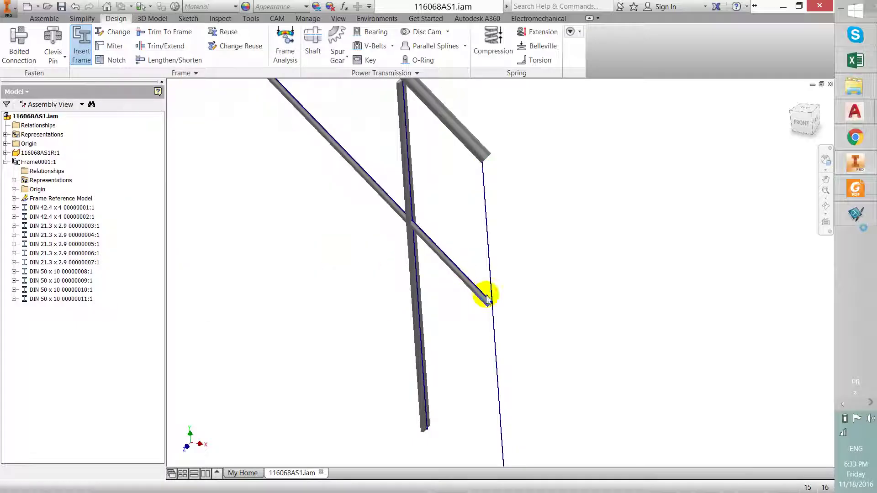
Switch to isometric view and save 116068AS1.iam with all its dependent files
left_click(261, 256)
scroll(516, 291, "up", 5)
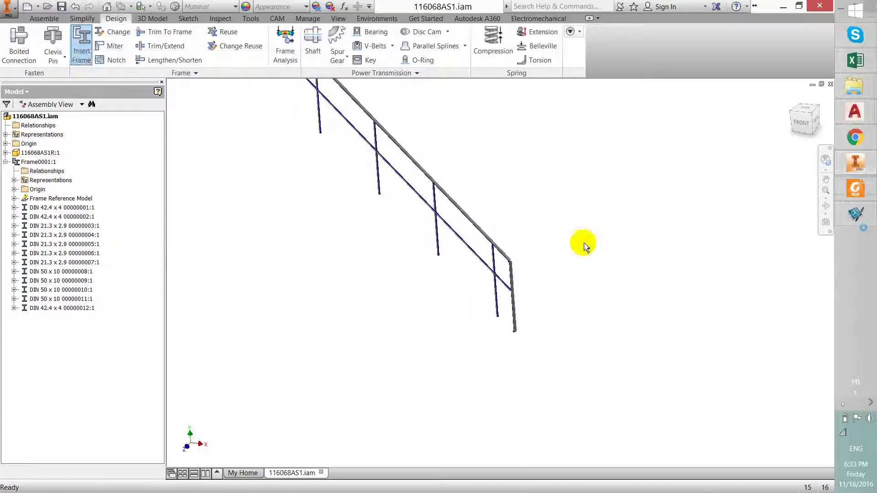
left_click(795, 116)
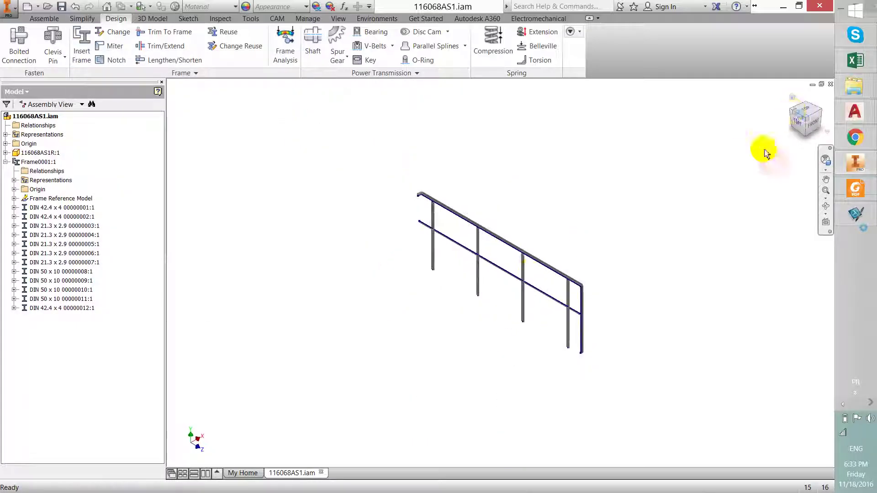
scroll(427, 225, "down", 5)
scroll(423, 237, "up", 3)
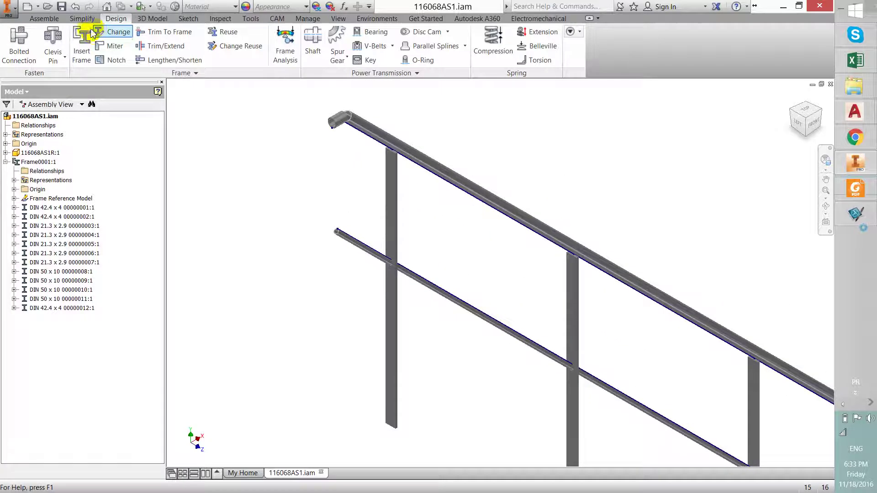
key("ctrl+s")
left_click(473, 317)
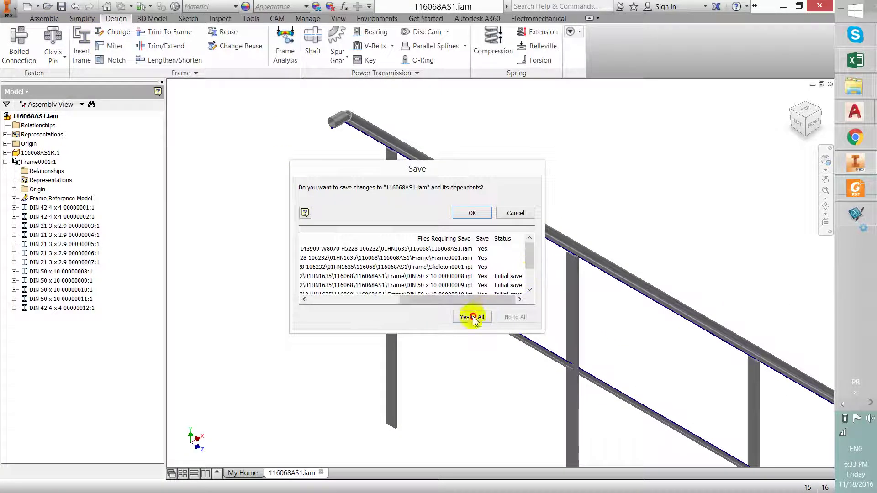
left_click(471, 214)
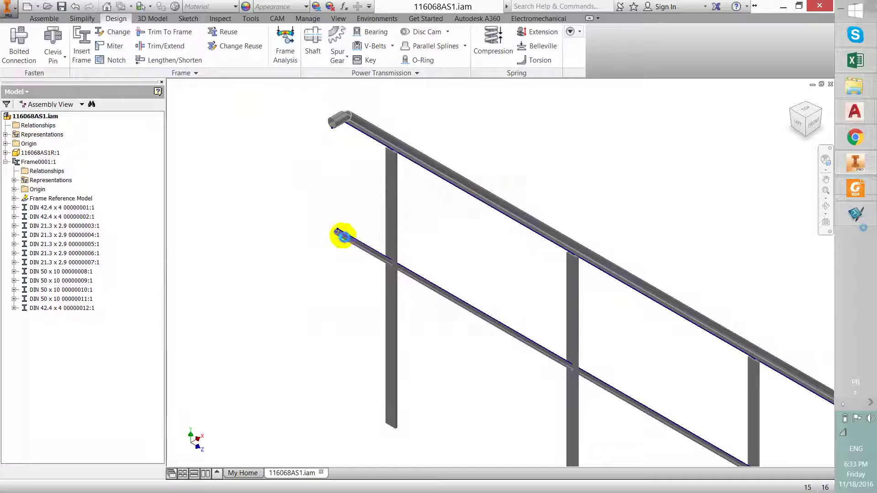
scroll(345, 235, "down", 5)
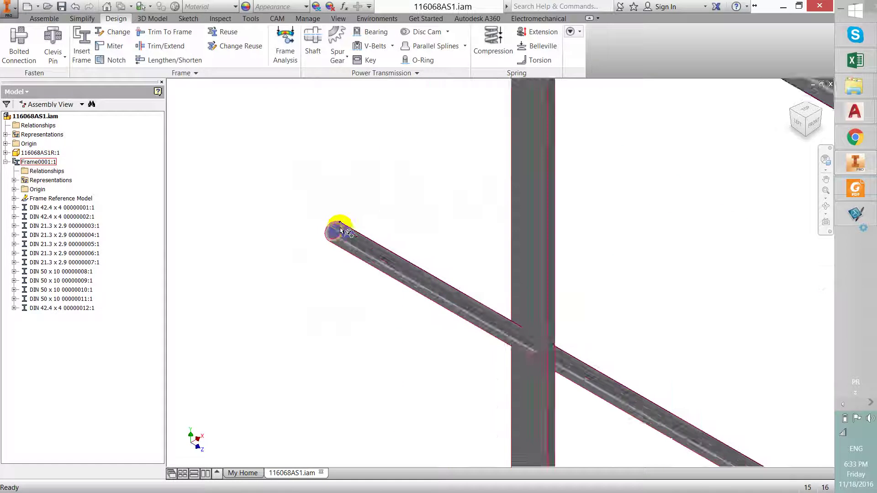
scroll(352, 224, "up", 5)
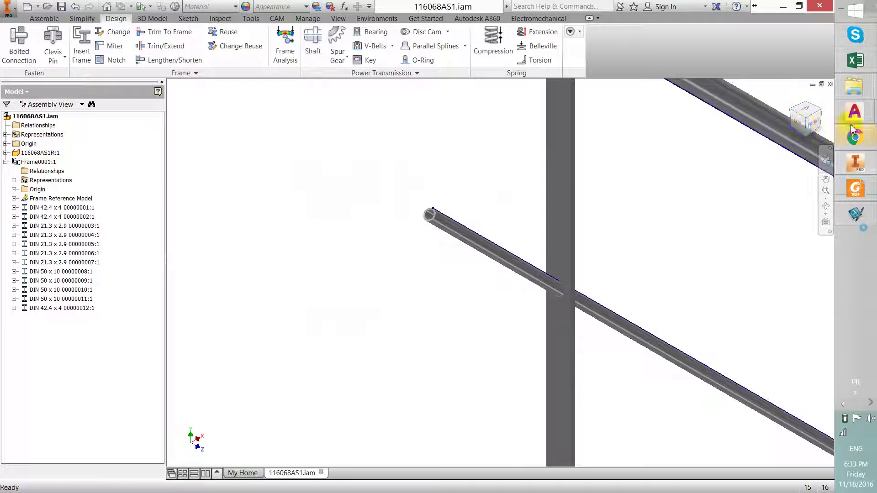
In 116068CAD.dwg, start COPY and select the rail's short top end line
mouse_move(854, 112)
left_click(774, 147)
scroll(475, 274, "down", 6)
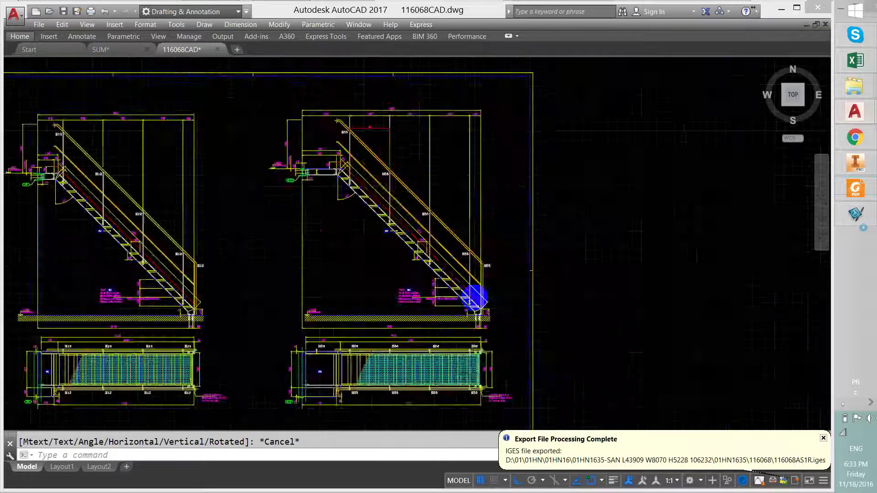
scroll(429, 236, "up", 6)
scroll(350, 260, "up", 6)
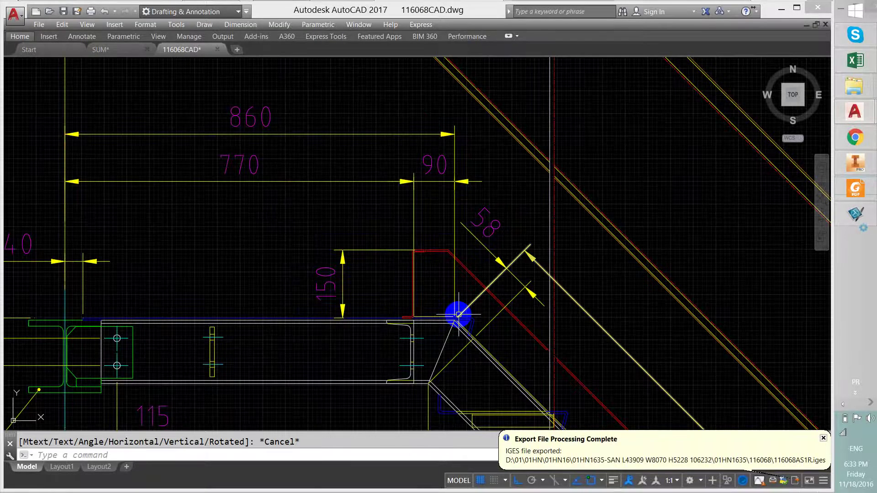
type("o")
key("Return")
scroll(439, 251, "down", 3)
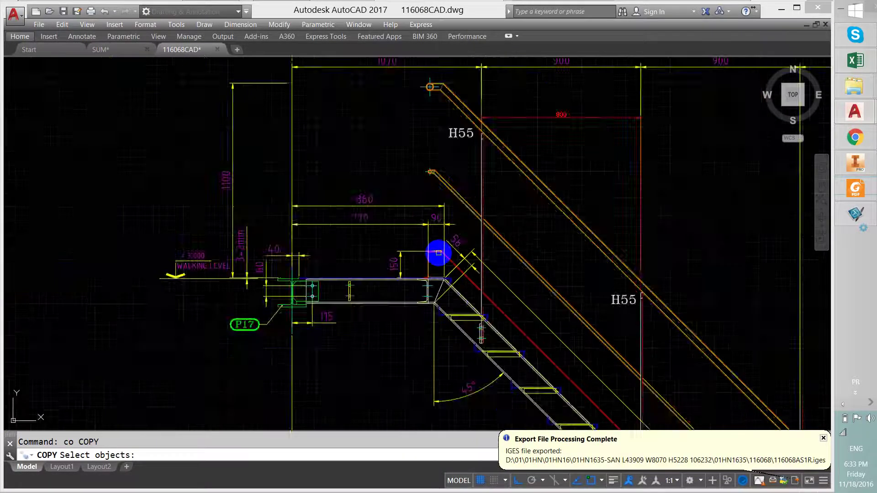
scroll(398, 122, "up", 5)
scroll(425, 121, "up", 5)
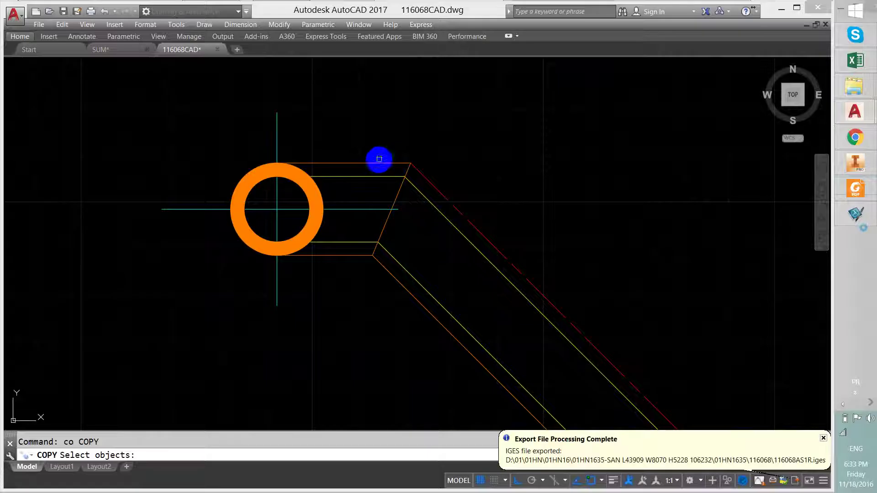
key("Return")
Copy the line from the rail's top corner onto the red railing sketch's top
left_click(406, 164)
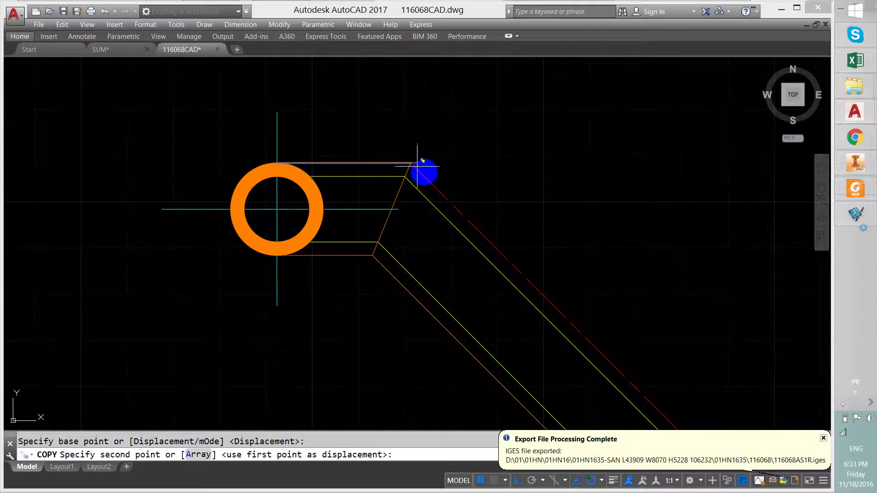
scroll(423, 240, "down", 3)
scroll(451, 137, "down", 2)
scroll(444, 213, "up", 3)
scroll(443, 214, "down", 3)
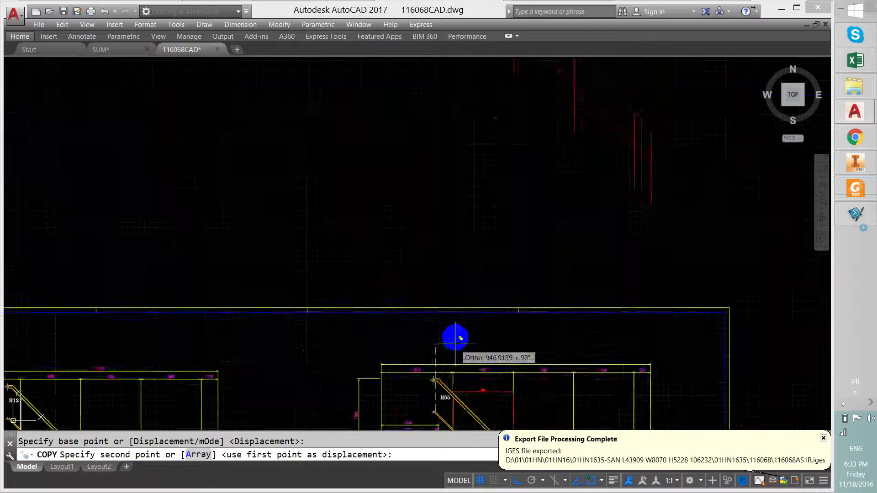
scroll(450, 196, "up", 6)
mouse_move(464, 360)
middle_mouse_down()
mouse_move(378, 313)
mouse_move(355, 287)
mouse_move(384, 284)
middle_mouse_up()
left_click(405, 280)
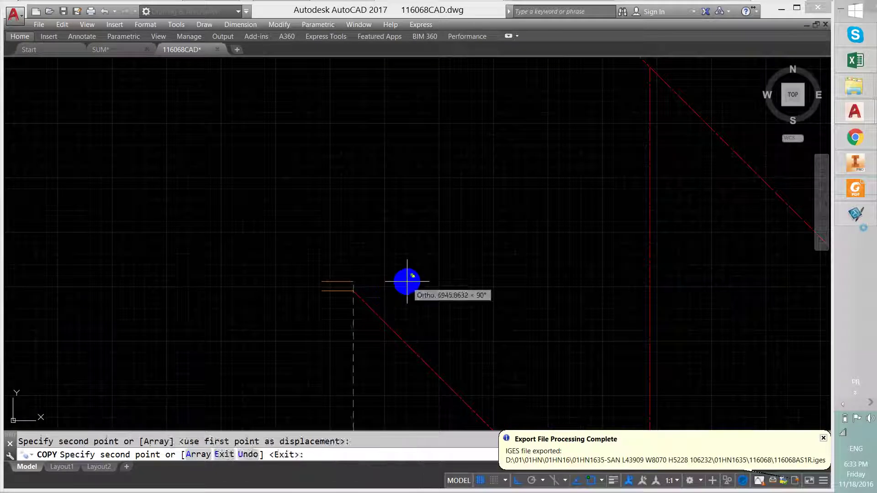
key("Escape")
Use MATCHPROP with the red diagonal rail as source to restyle the copied line
type("ma")
key("Return")
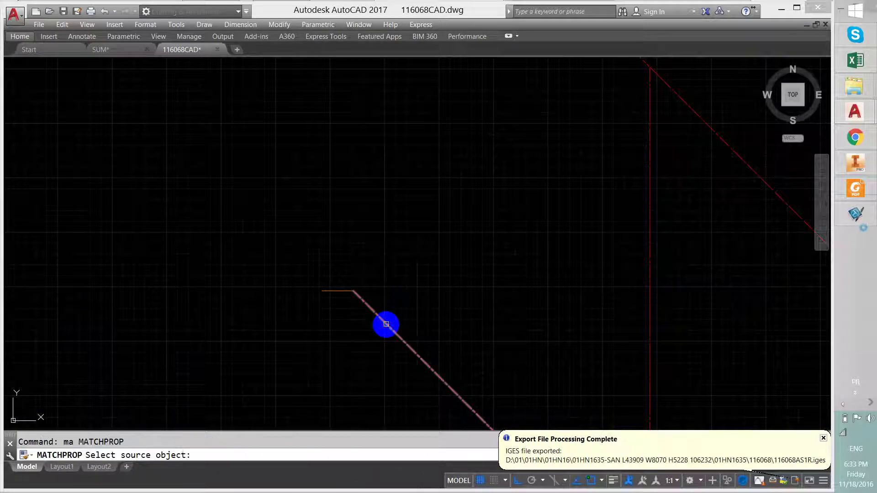
left_click(385, 323)
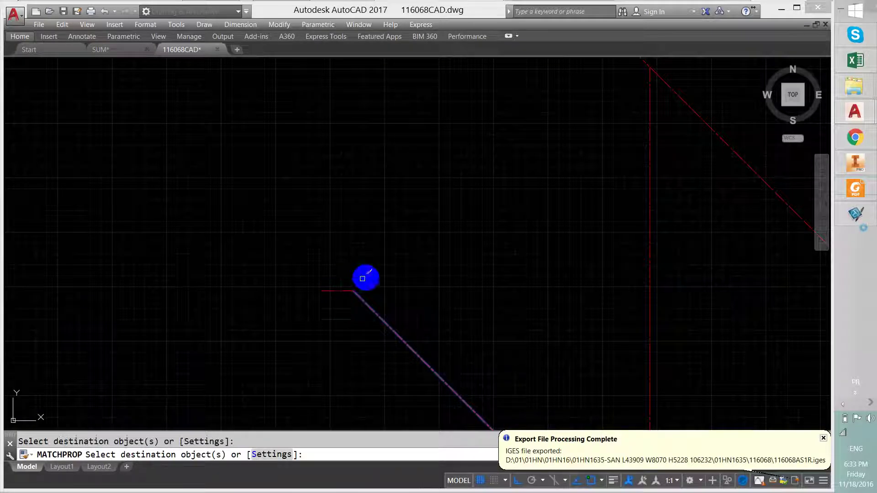
scroll(369, 240, "up", 4)
middle_click_drag(428, 247, 385, 178)
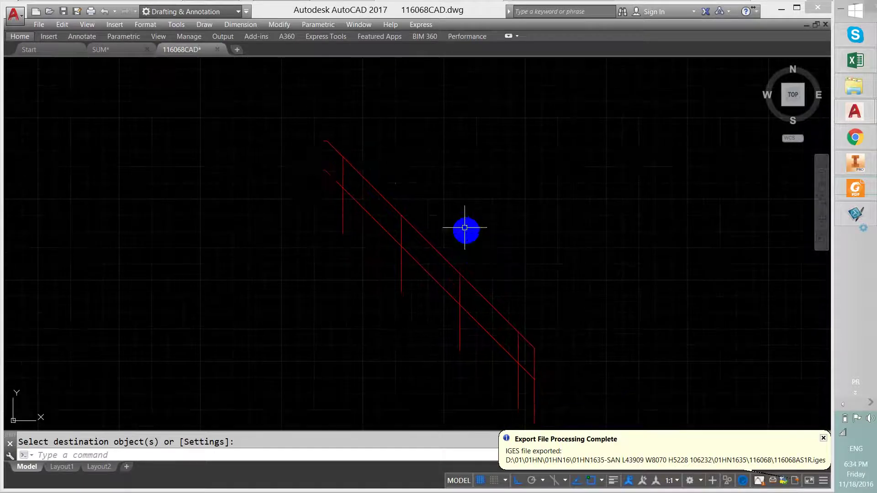
Export the drawing under the new file name 116068AS1Ra.iges
left_click(38, 26)
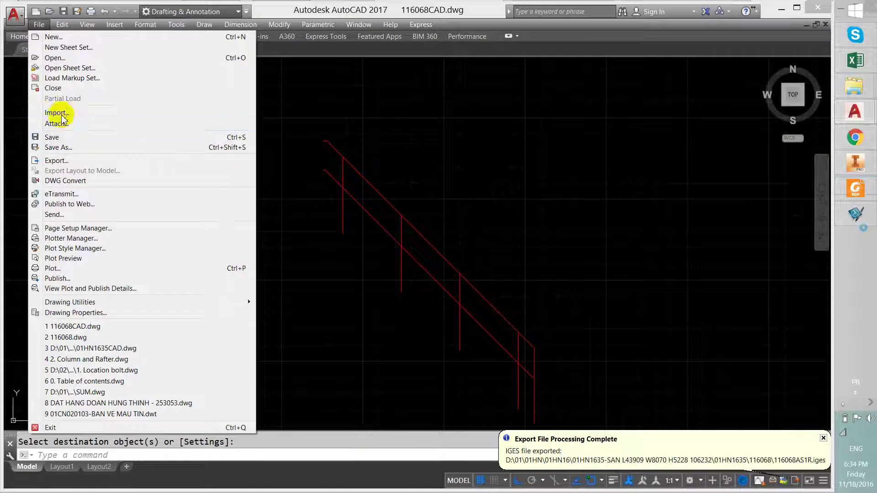
left_click(57, 161)
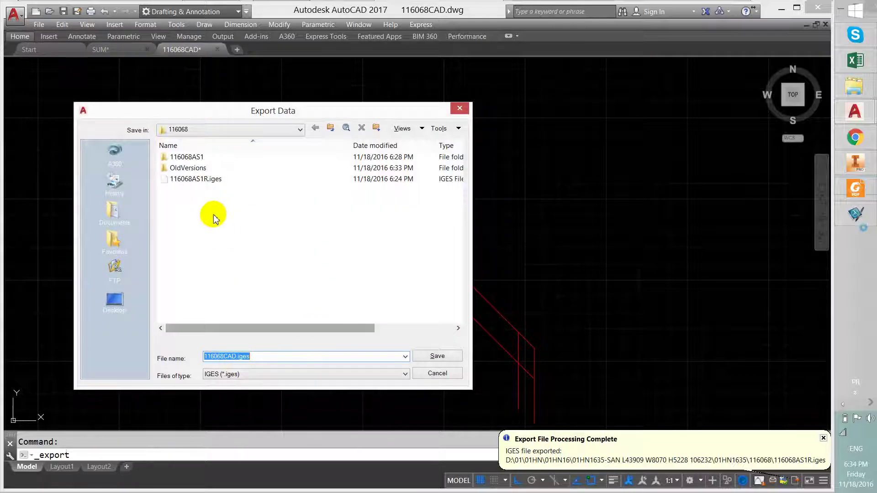
left_click(195, 179)
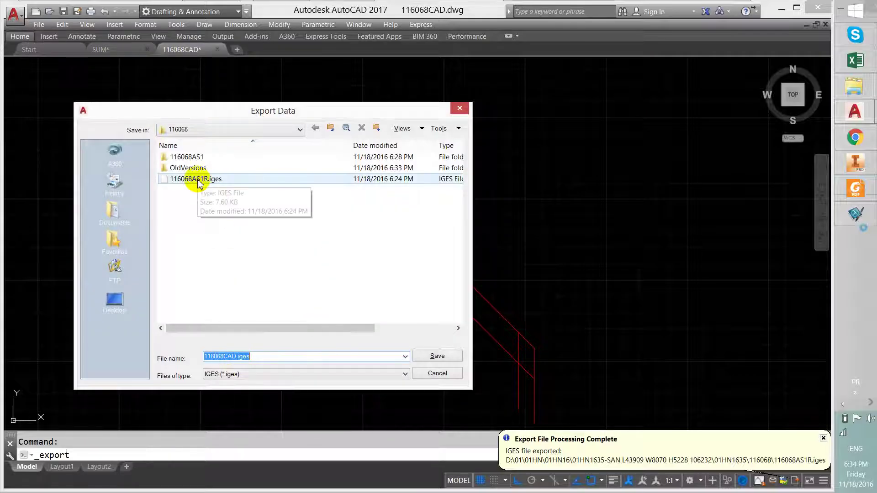
double_click(240, 361)
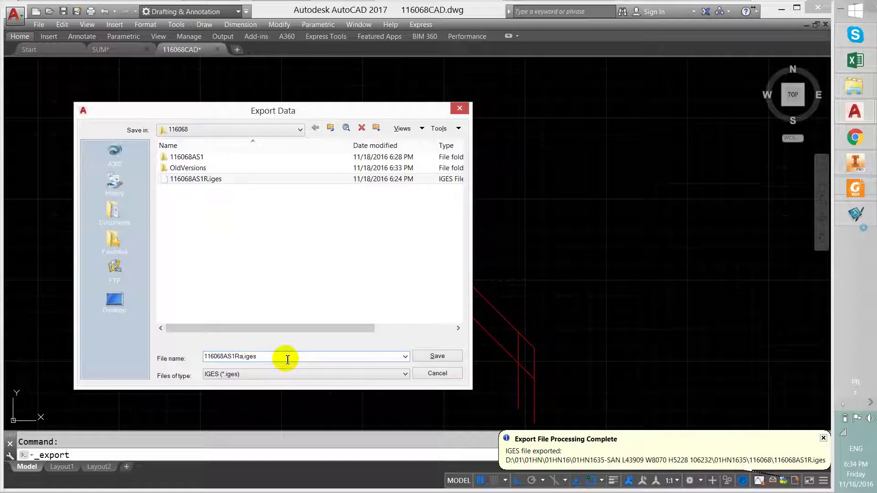
left_click(437, 356)
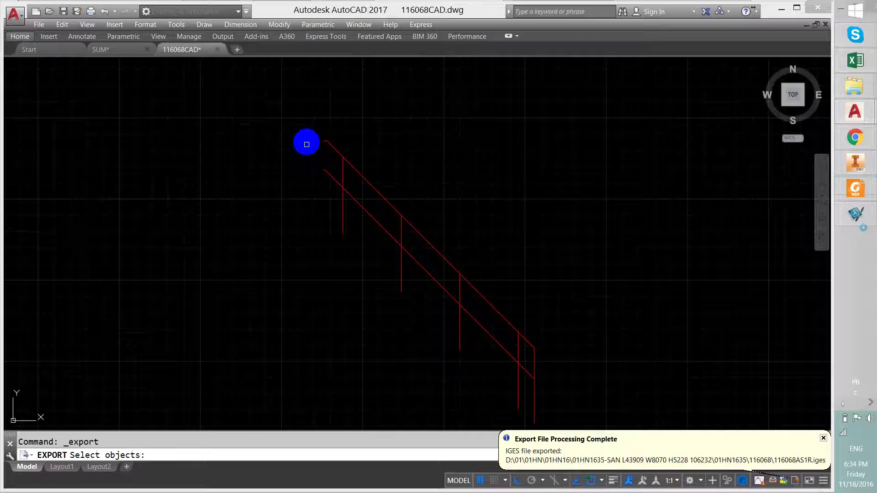
Window-select the 13 red railing sketch objects to write the IGES, then return to Inventor
scroll(303, 137, "down", 2)
left_click(299, 127)
left_click(482, 339)
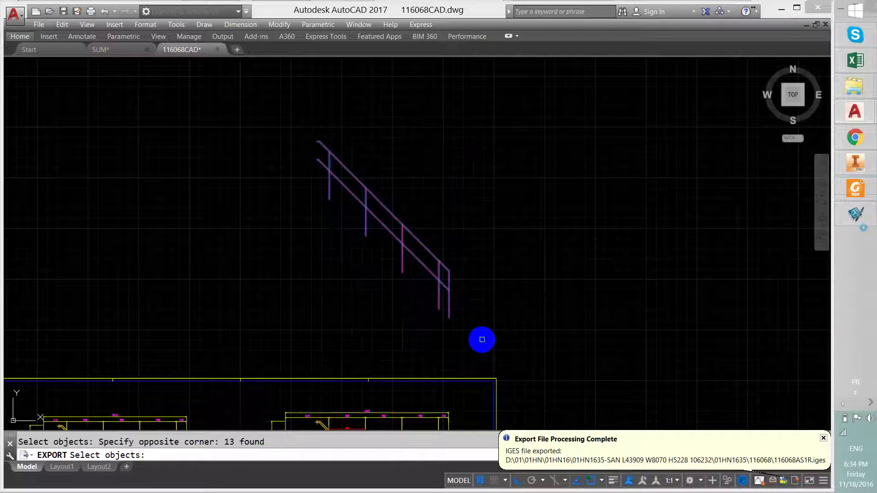
key("Return")
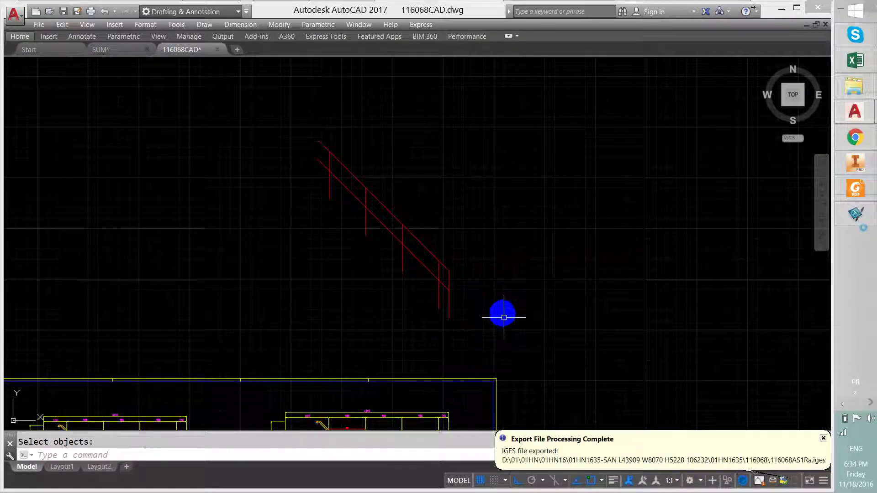
scroll(405, 244, "down", 2)
scroll(405, 245, "up", 4)
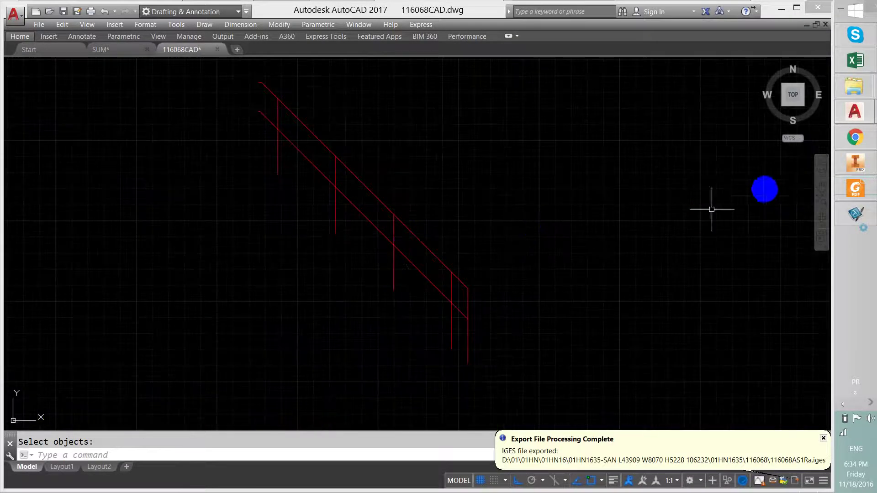
left_click(870, 172)
scroll(432, 274, "up", 3)
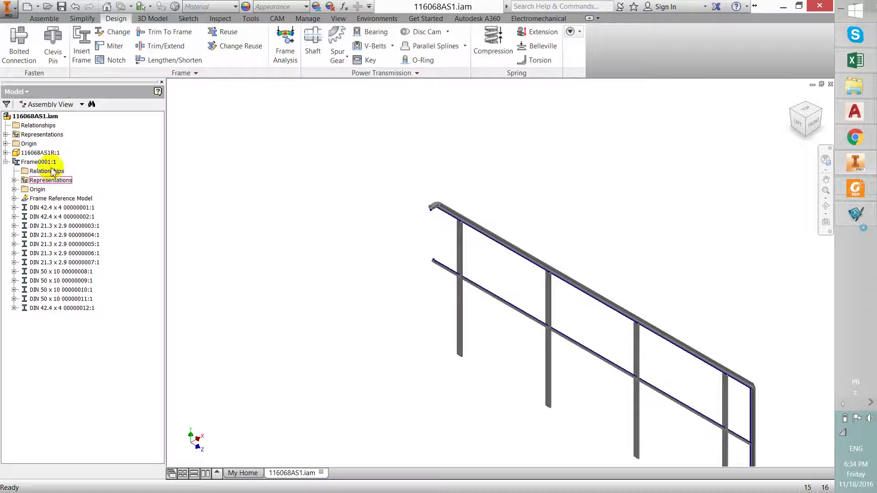
Replace the 116068AS1R:1 sketch component with 116068AS1Ra.iges, accepting the relationship loss warning
left_click(40, 152)
scroll(446, 215, "down", 3)
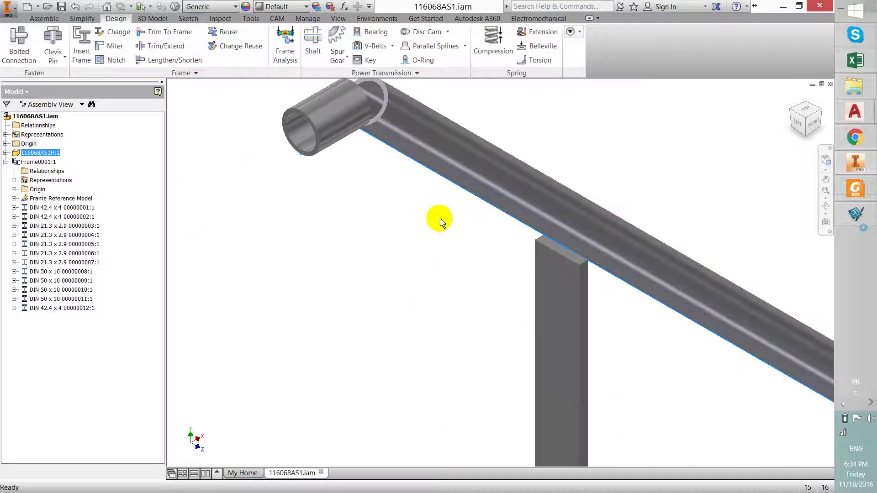
scroll(296, 215, "up", 2)
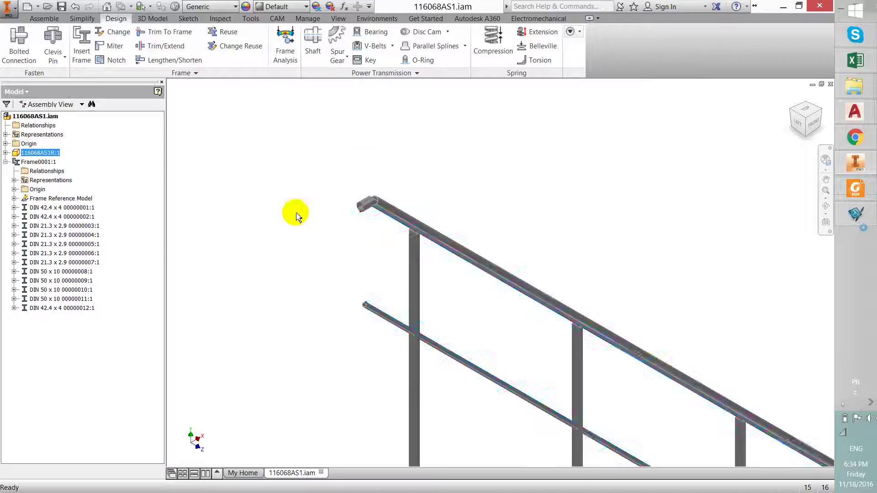
right_click(43, 158)
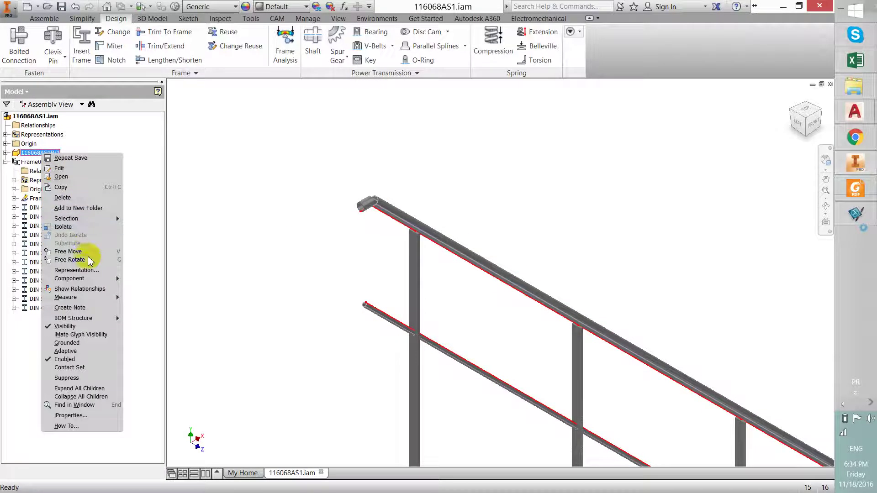
mouse_move(83, 281)
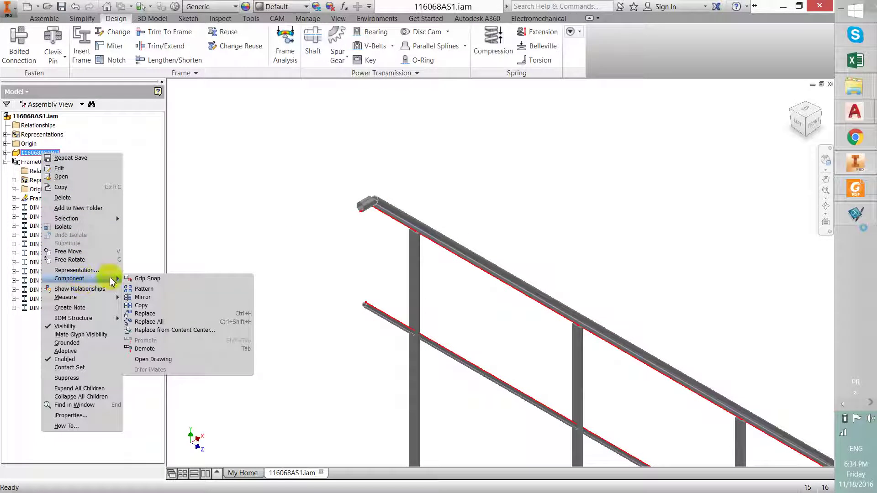
left_click(150, 314)
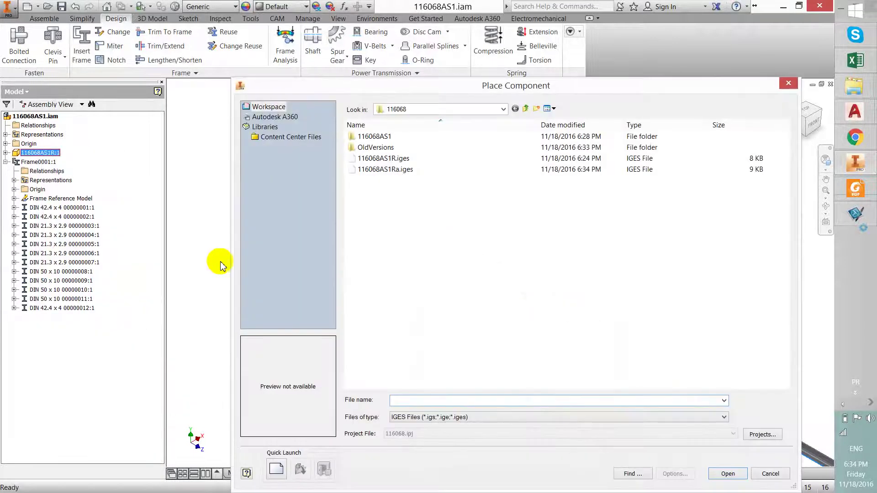
left_click(377, 176)
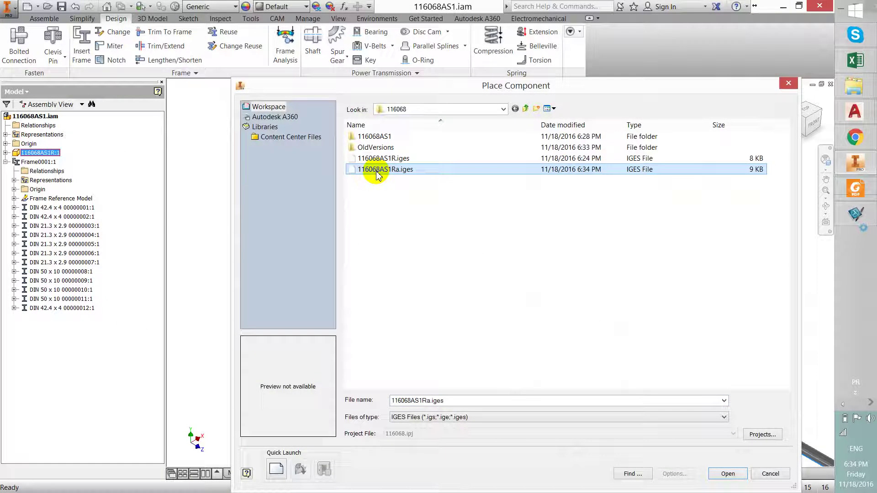
left_click(728, 475)
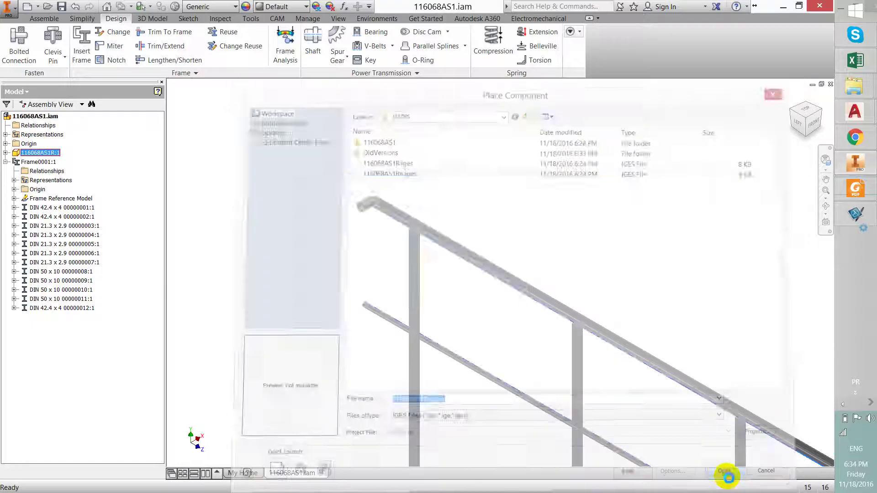
left_click(396, 286)
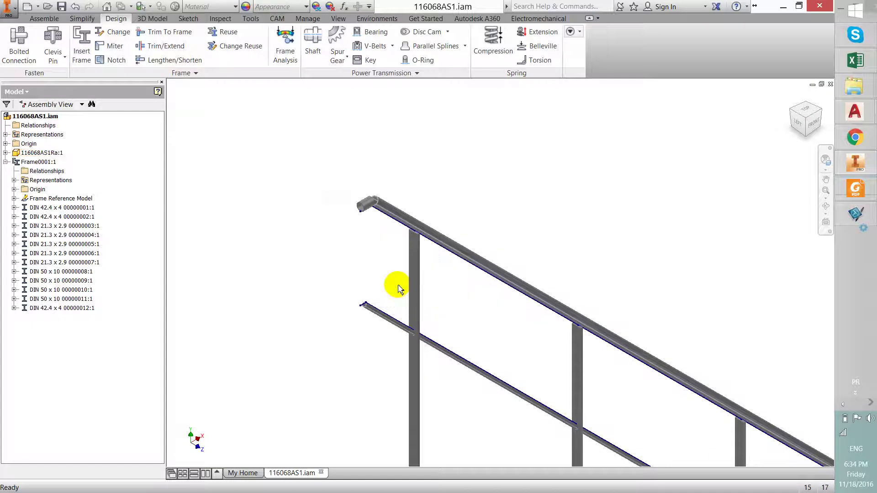
scroll(352, 319, "up", 5)
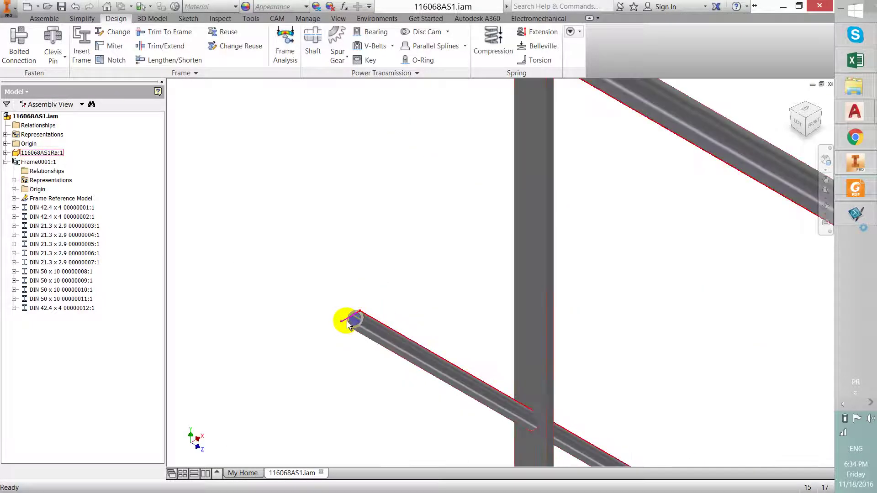
Start Insert Frame and set the pipe size to 21.3 x 2.9
left_click(83, 46)
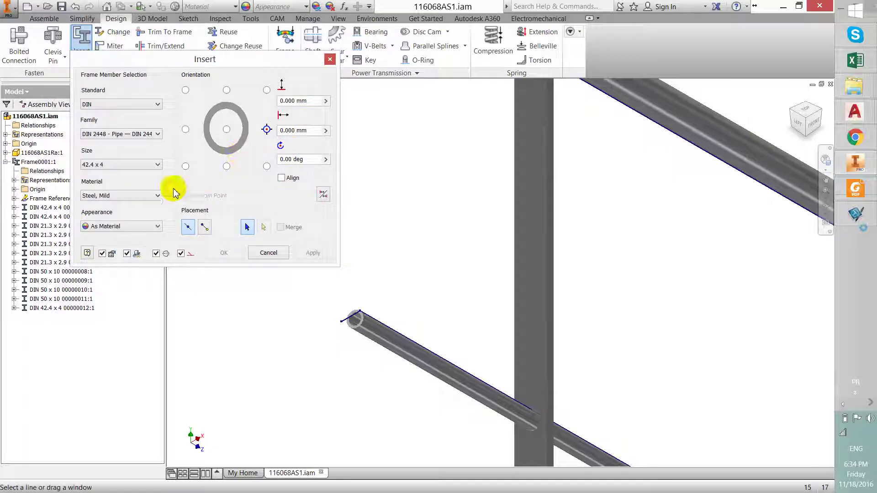
left_click(133, 164)
scroll(136, 198, "down", 8)
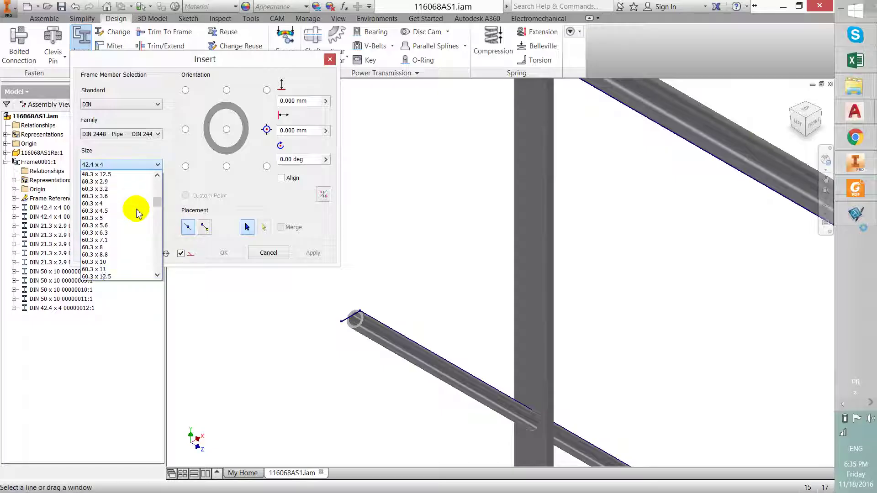
scroll(137, 213, "up", 15)
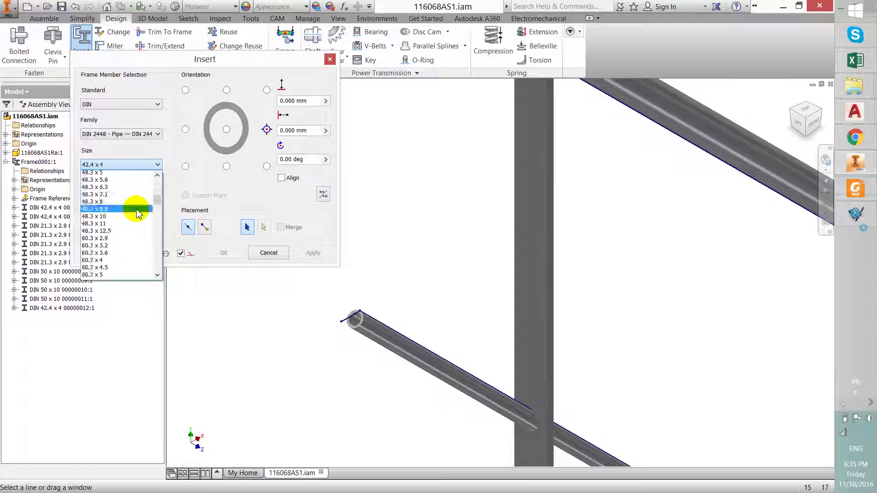
scroll(136, 211, "up", 2)
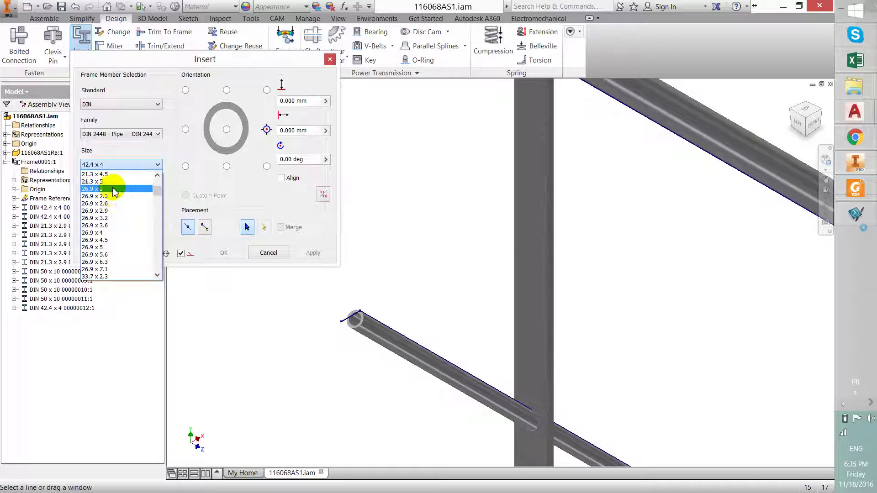
scroll(113, 213, "up", 3)
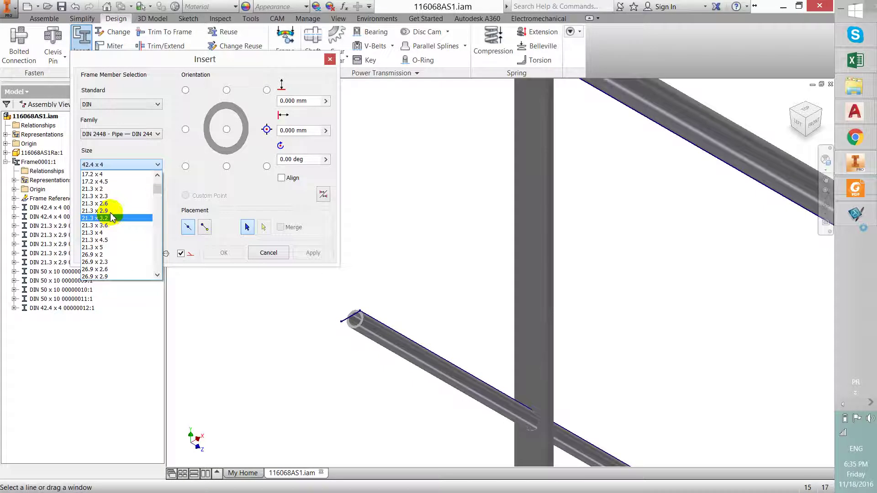
left_click(110, 210)
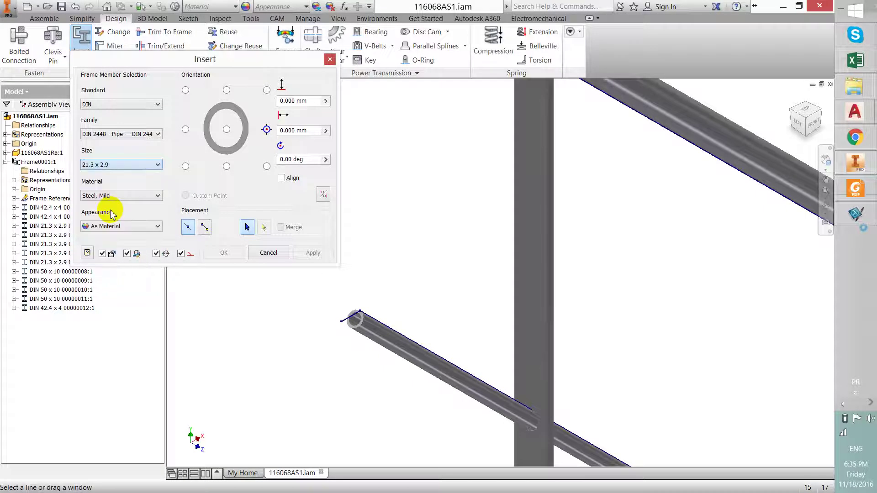
Place the pipe on the lower rail's end line with top-centre orientation and finish
left_click(343, 323)
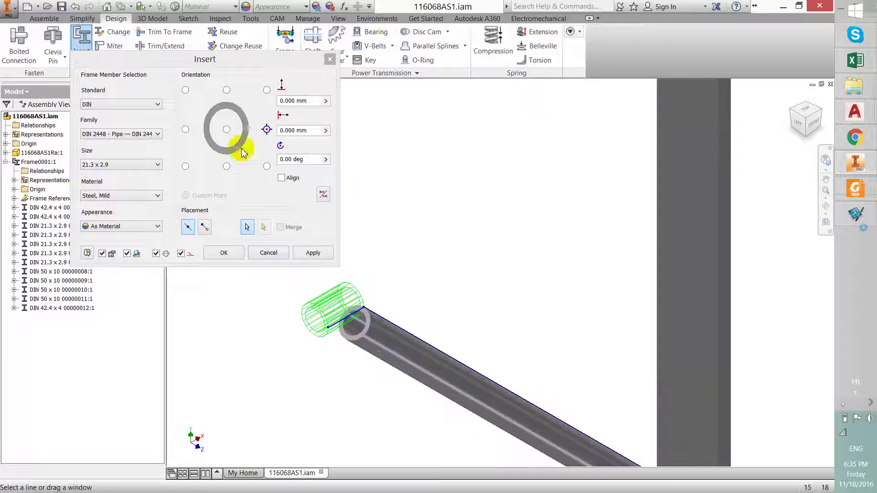
left_click(187, 130)
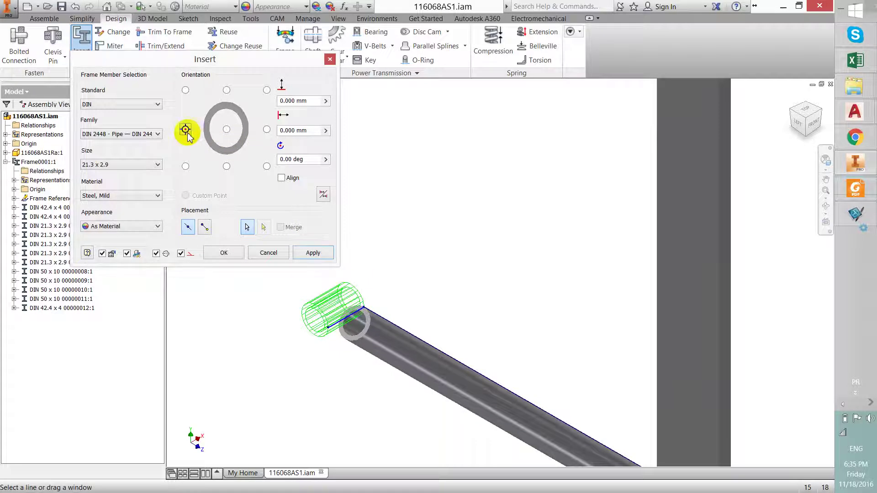
left_click(226, 167)
left_click(227, 90)
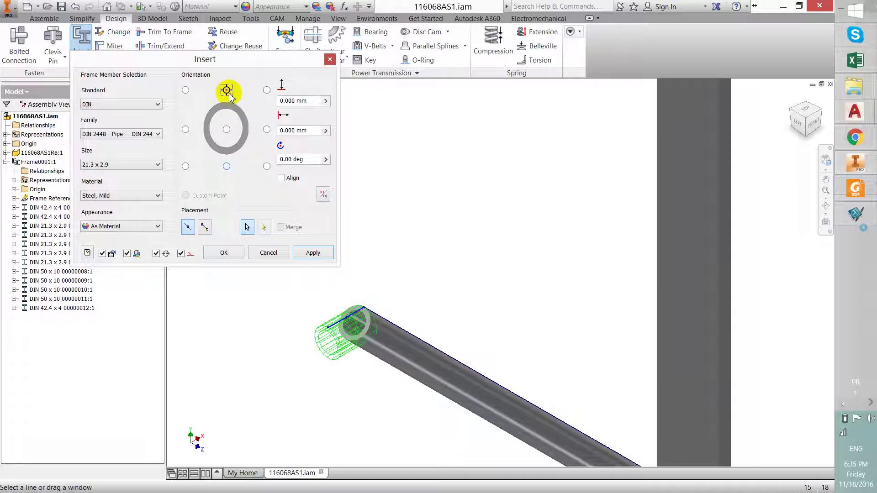
left_click(313, 254)
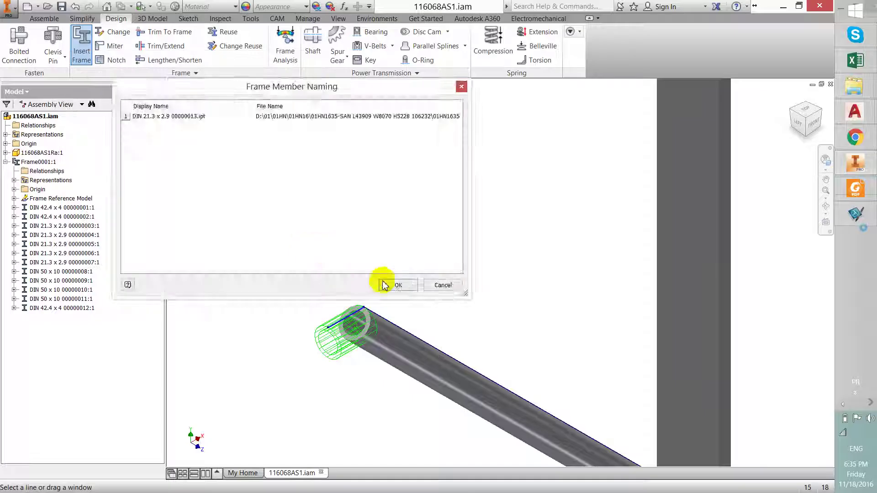
left_click(396, 285)
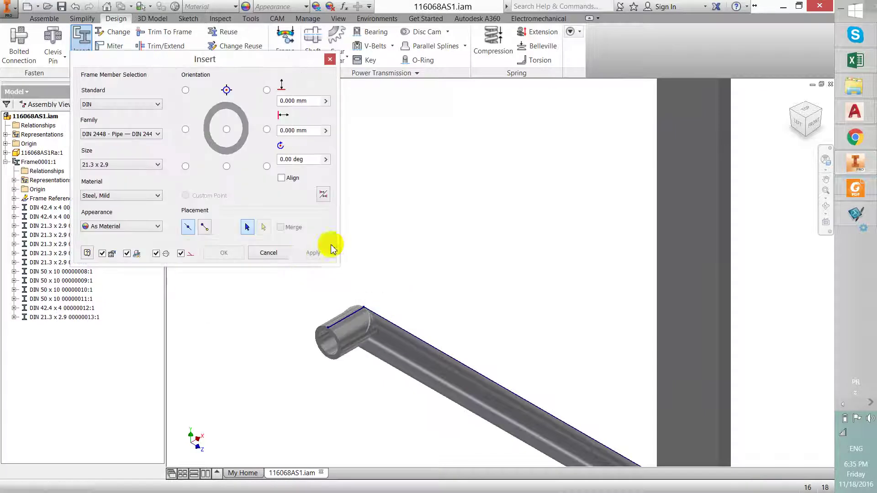
left_click(279, 253)
Save the assembly together with all its changed files
scroll(455, 310, "up", 5)
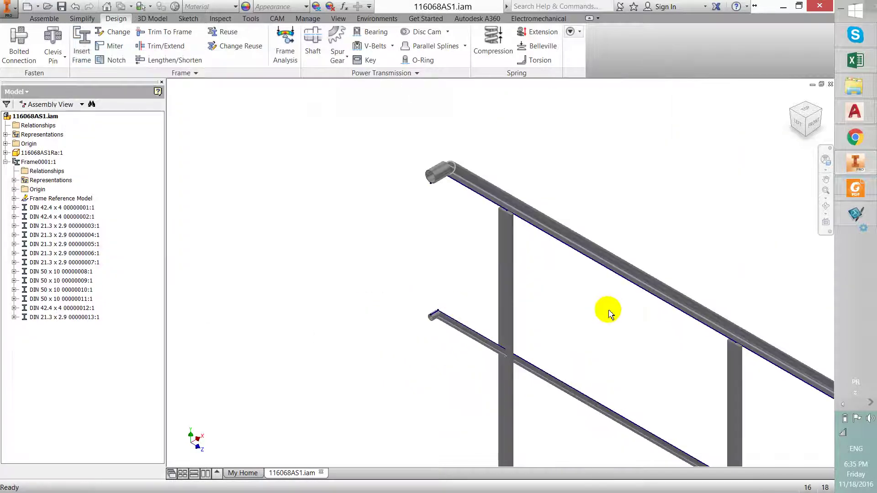
scroll(503, 230, "up", 3)
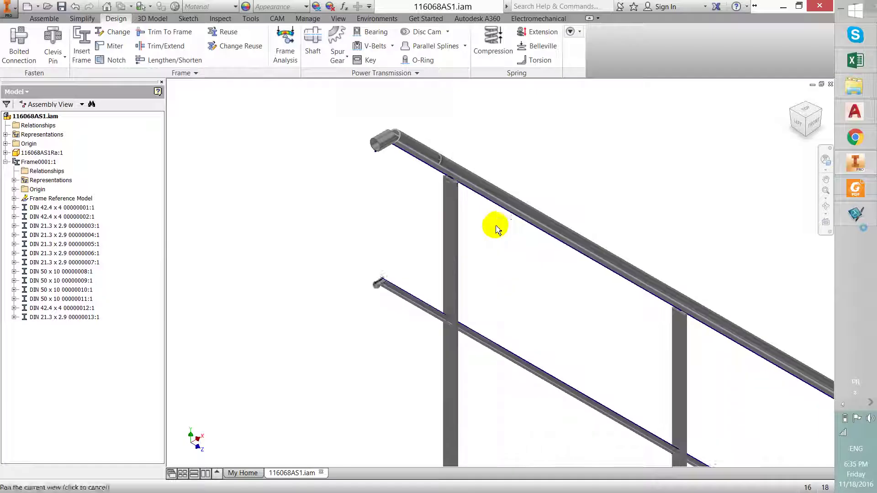
left_click(61, 7)
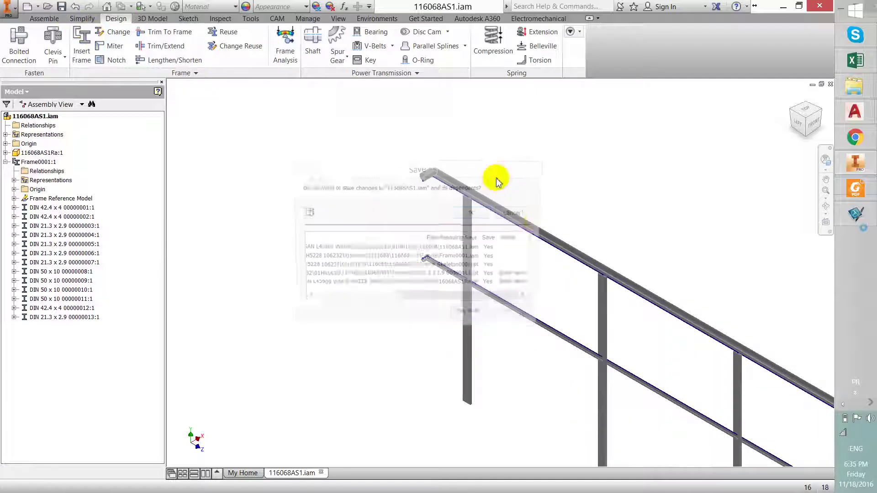
left_click(472, 214)
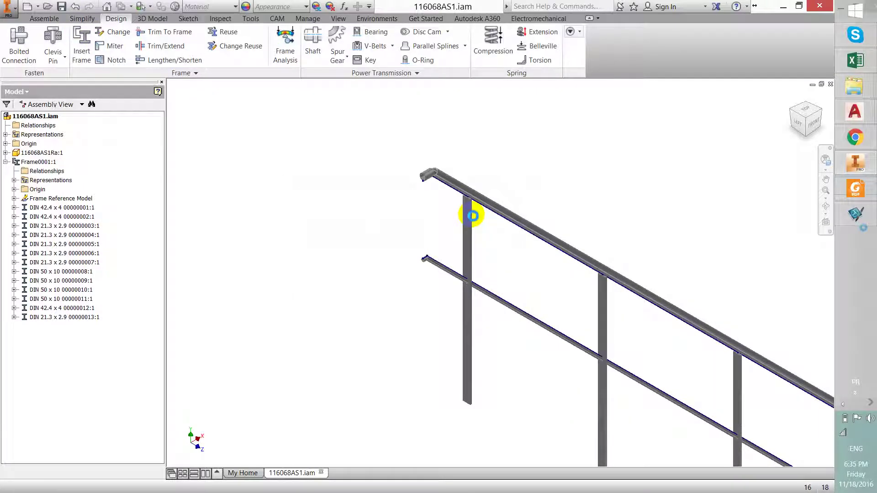
scroll(472, 178, "up", 4)
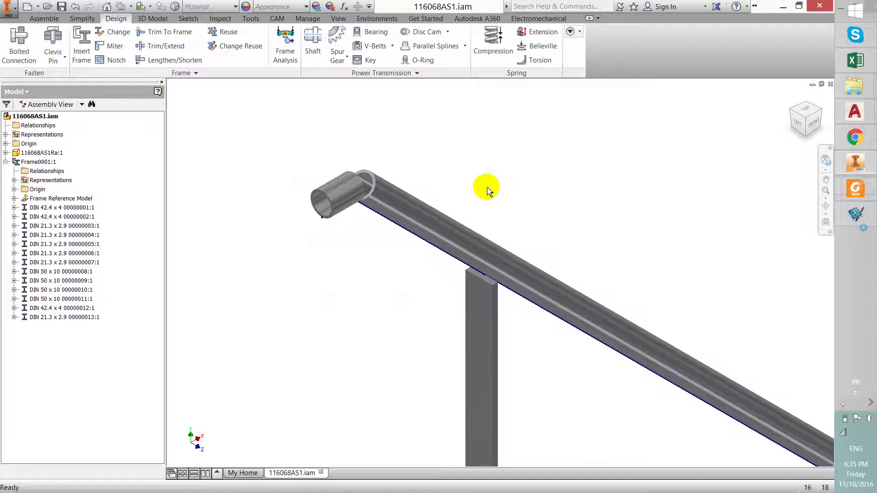
Miter the top rail to the short end pipe at its upper end
left_click(105, 50)
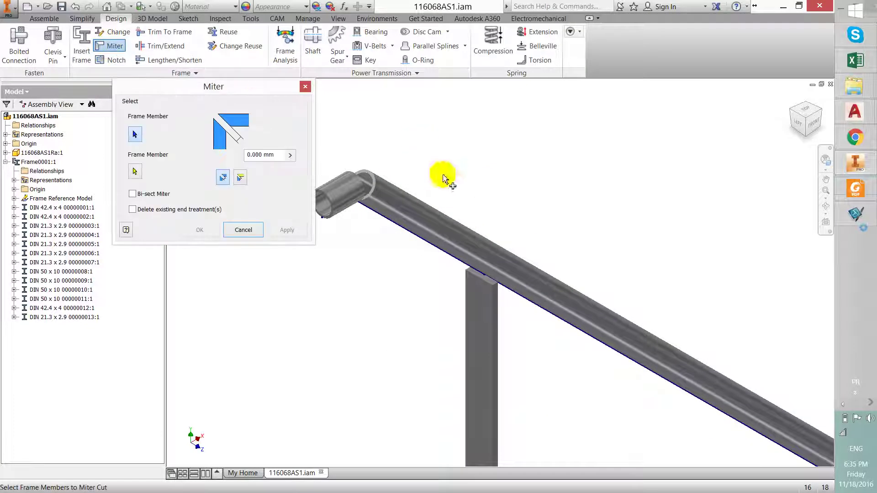
left_click(421, 211)
left_click(347, 197)
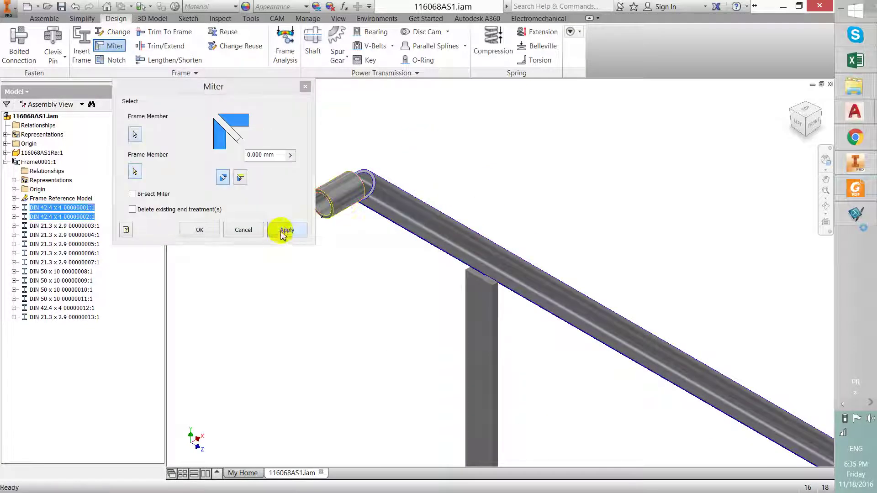
left_click(288, 228)
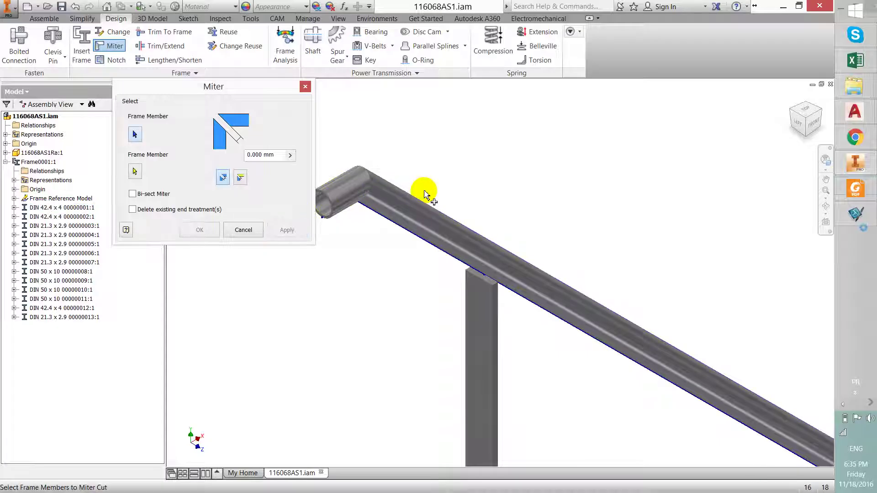
Miter the top rail to the vertical post at the right corner, then close the Miter tool
scroll(464, 190, "down", 5)
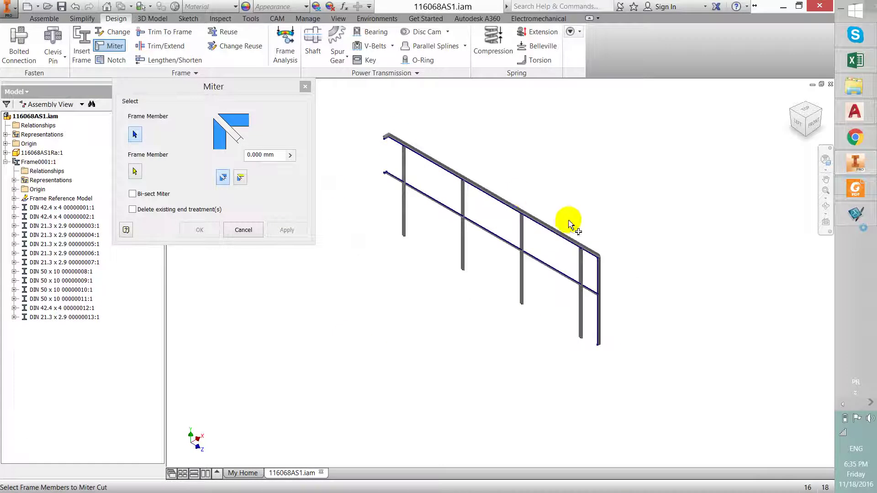
scroll(601, 247, "up", 5)
left_click(601, 247)
left_click(622, 298)
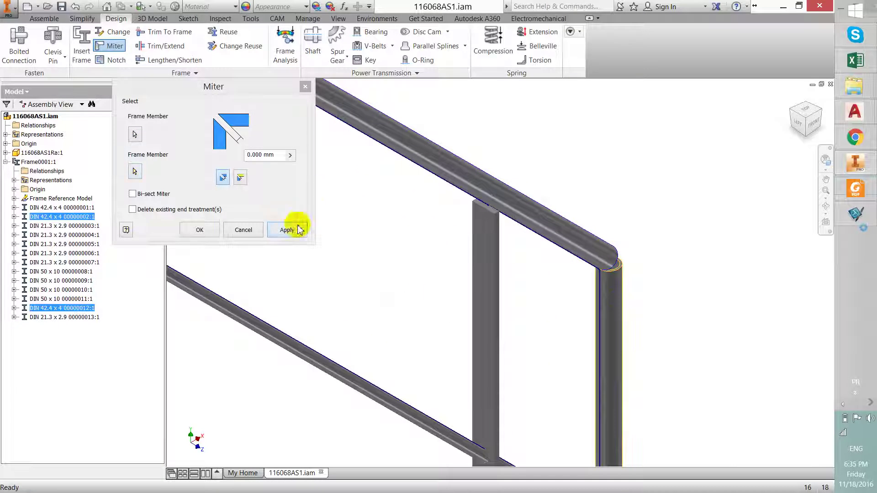
left_click(287, 230)
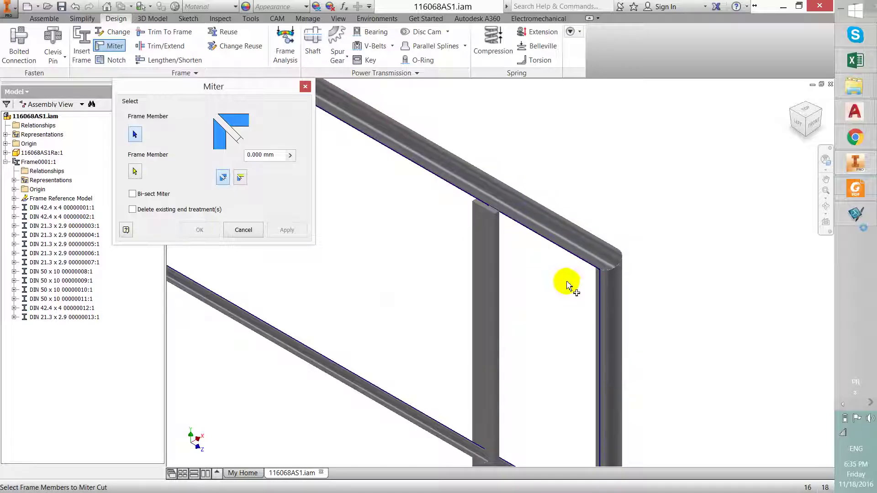
middle_click_drag(516, 264, 512, 290)
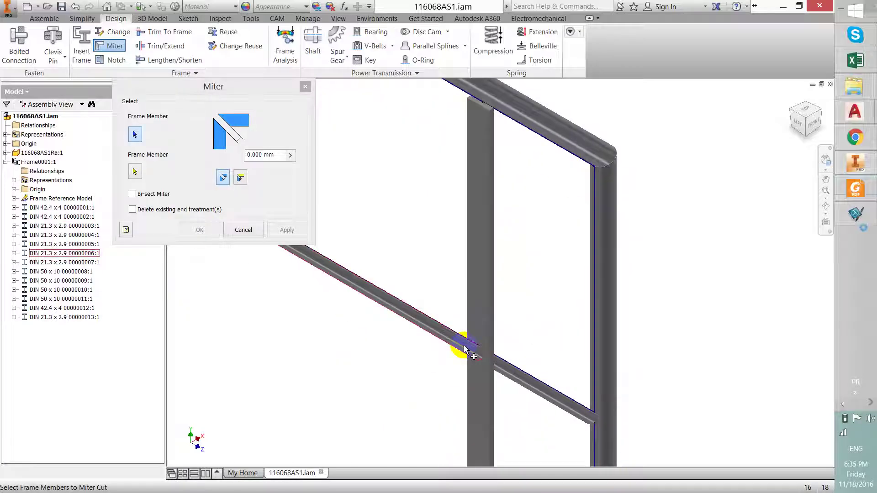
left_click(254, 238)
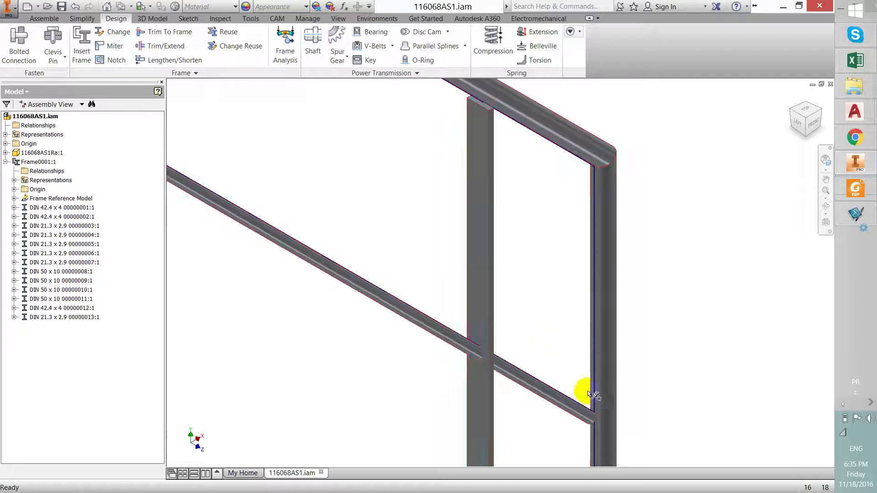
scroll(582, 392, "down", 2)
scroll(593, 415, "up", 5)
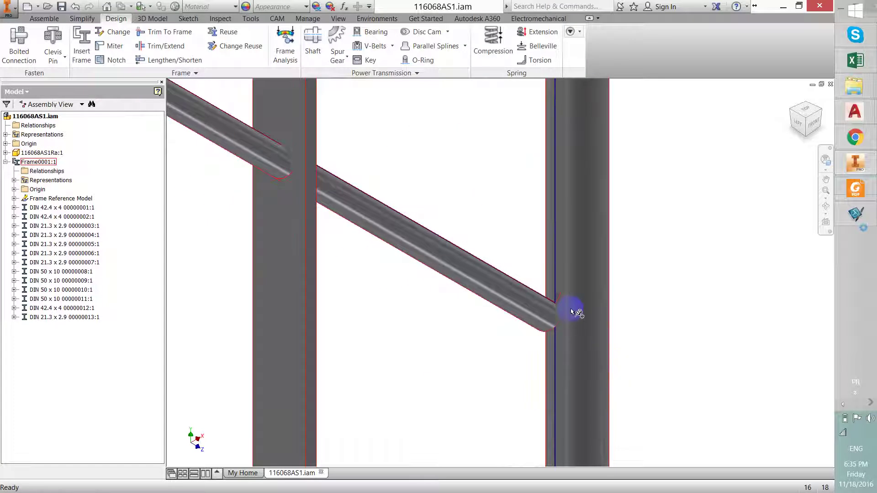
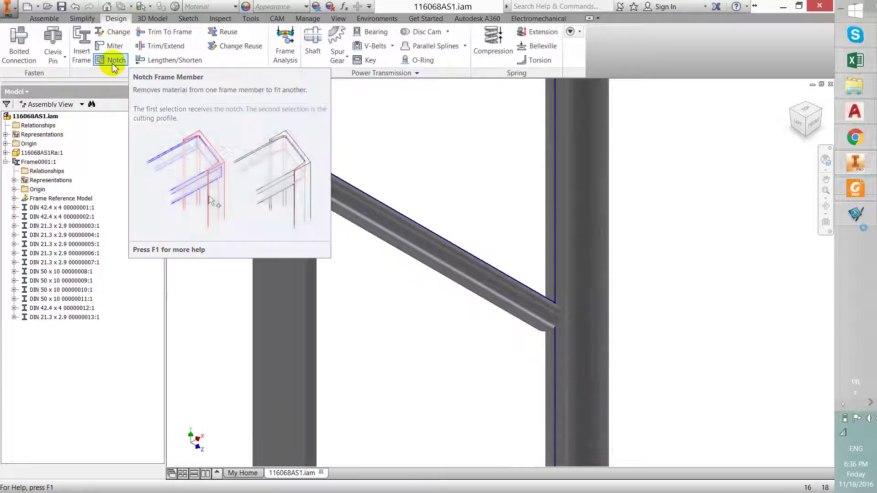
Trim the first diagonal DIN 21.3 x 2.9 tube flush to the vertical post face
left_click(164, 46)
left_click(451, 248)
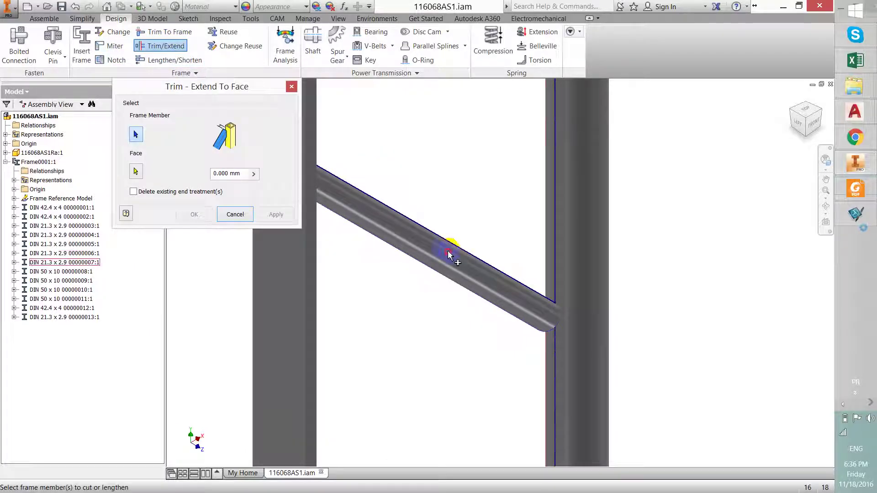
right_click(584, 272)
left_click(603, 271)
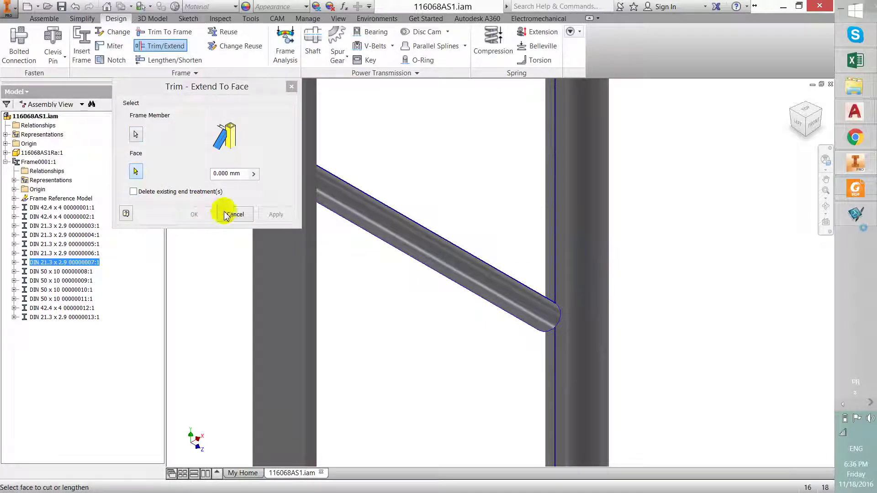
left_click(136, 172)
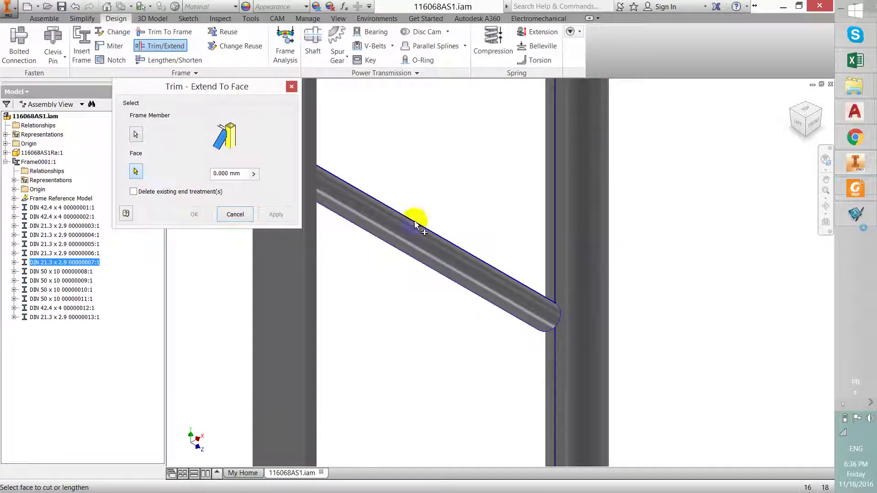
left_click(501, 274)
key("Return")
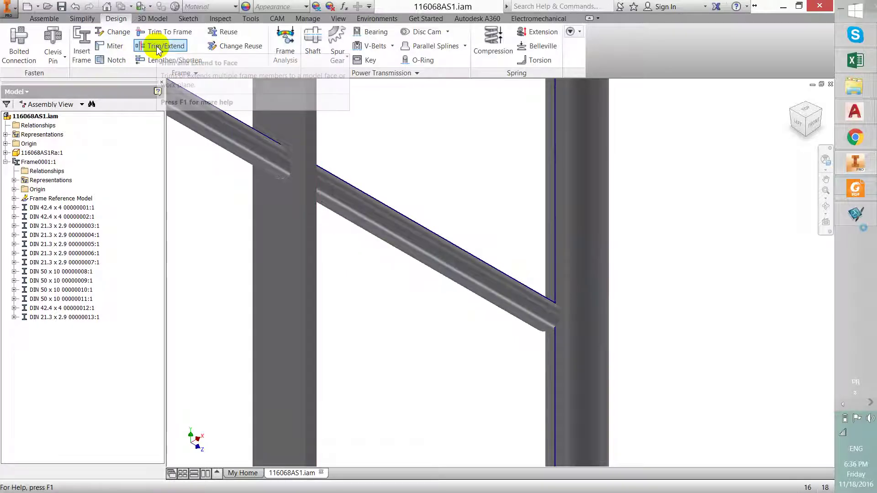
Trim the second diagonal tube to the adjacent vertical post face
left_click(157, 48)
left_click(471, 266)
left_click(583, 276)
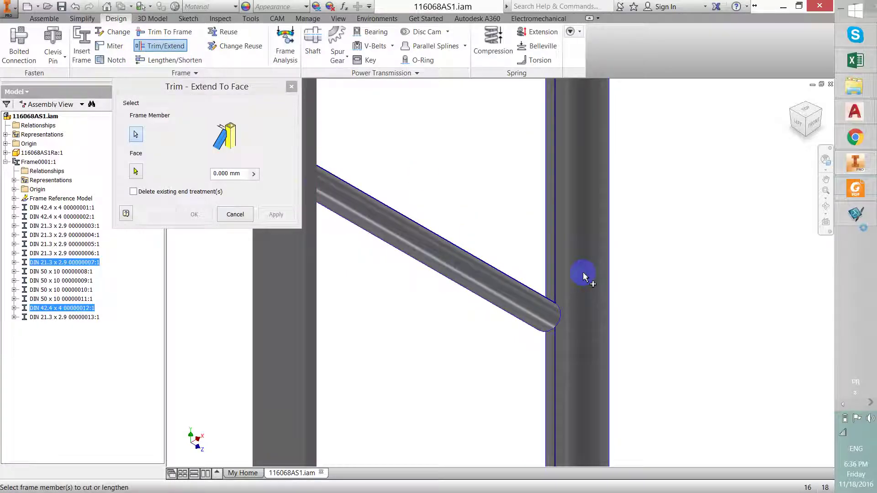
key("Return")
scroll(554, 314, "down", 3)
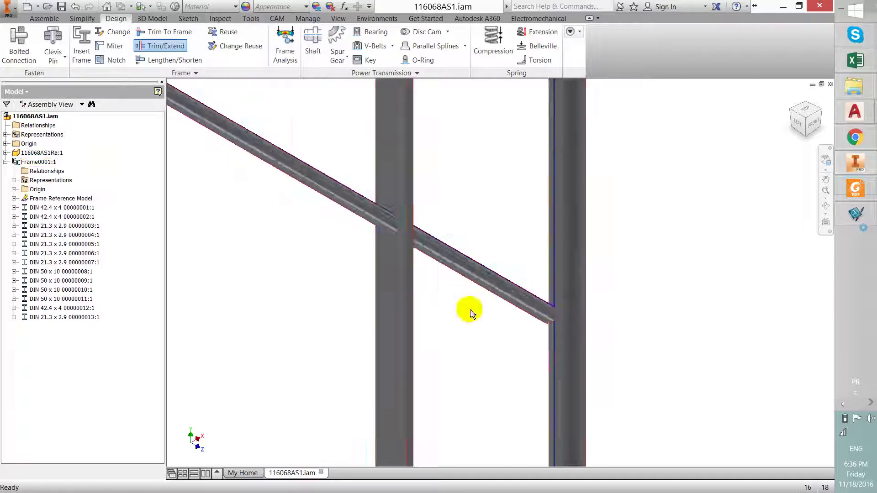
scroll(408, 264, "down", 2)
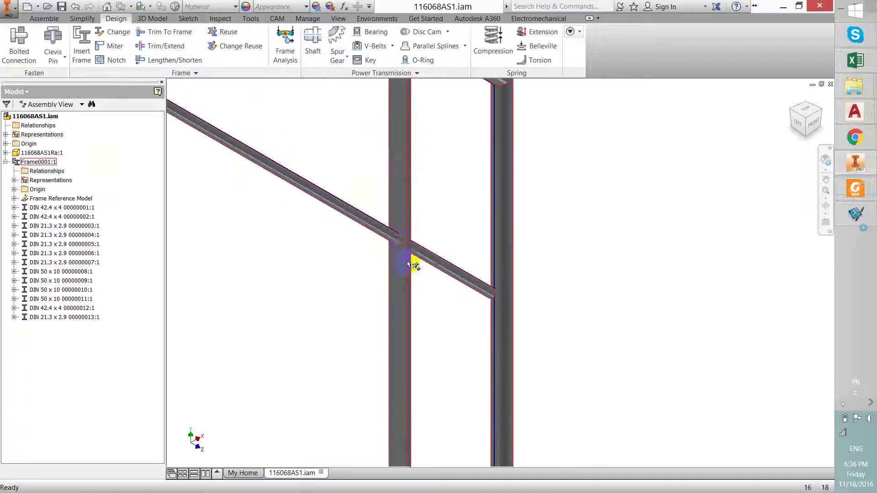
Begin trimming another rail tube to a post face, then abandon that attempt
left_click(152, 48)
left_click(375, 228)
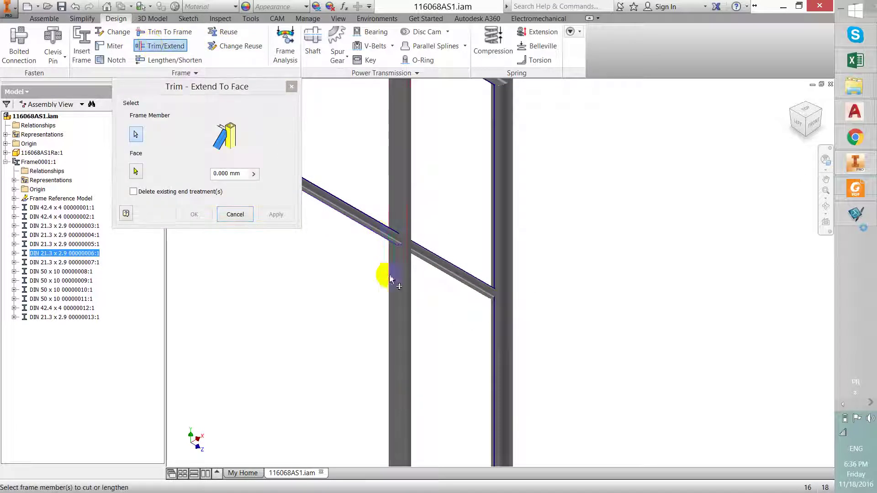
left_click(398, 291)
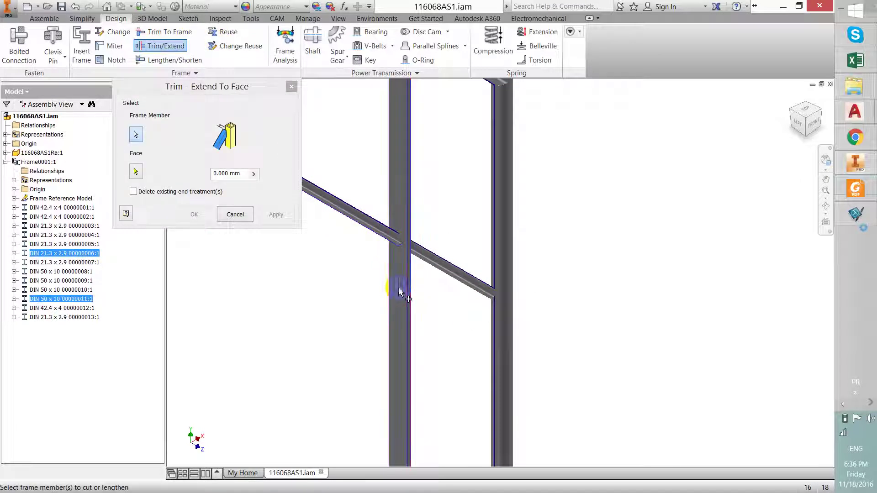
left_click(291, 87)
Trim that diagonal rail tube flush to the vertical post face
left_click(152, 47)
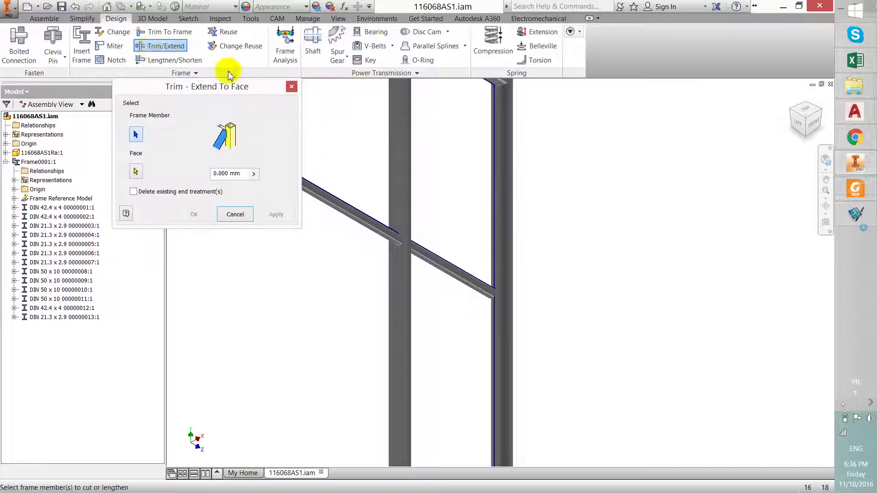
left_click(337, 208)
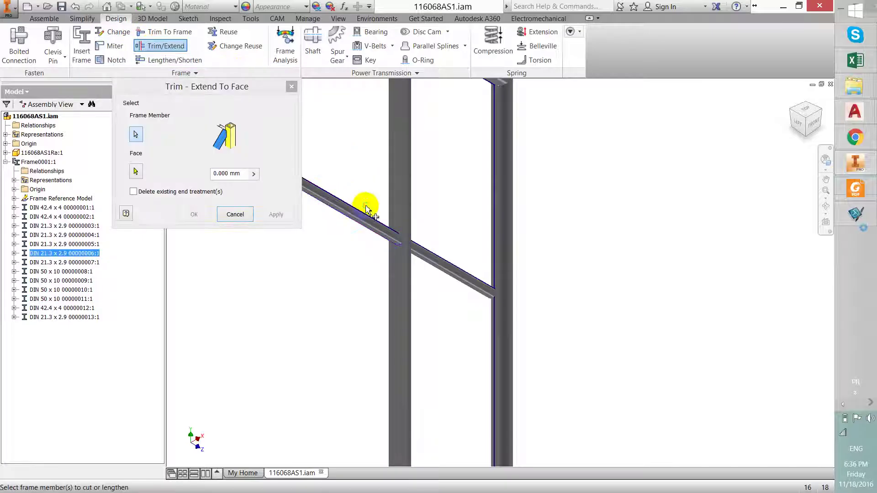
left_click(399, 214)
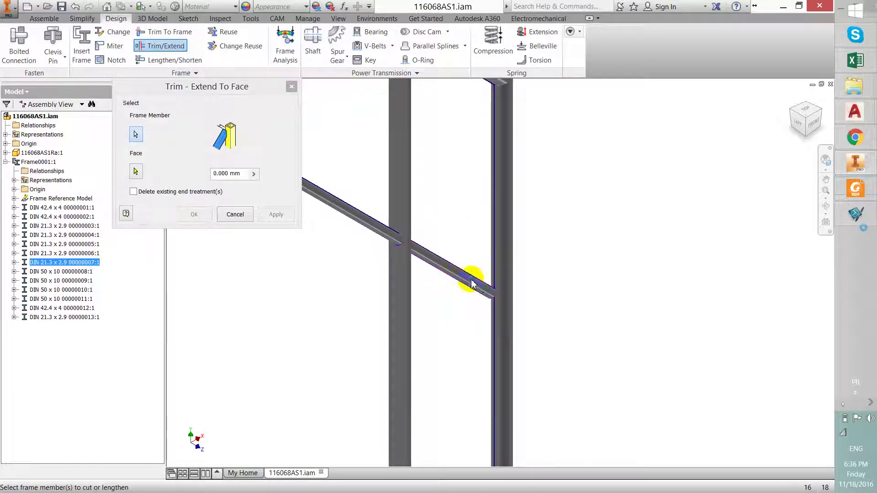
right_click(474, 282)
left_click(501, 282)
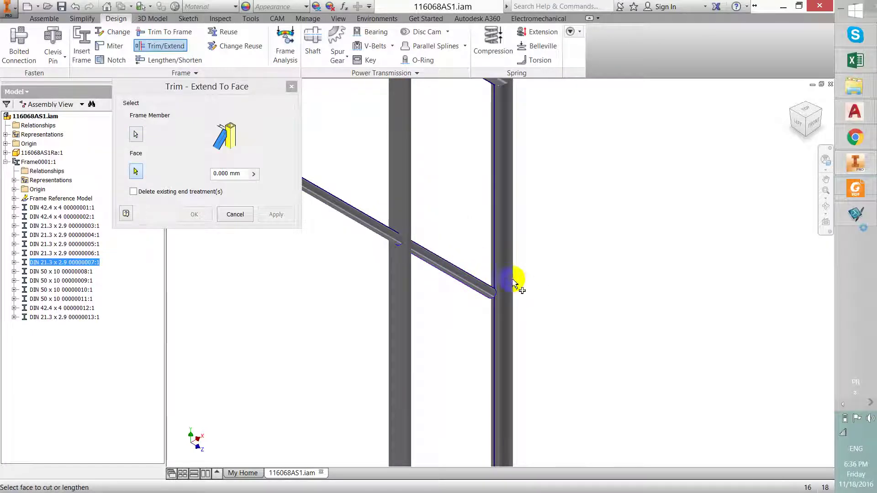
left_click(513, 283)
key("Return")
scroll(470, 269, "down", 4)
scroll(333, 182, "up", 6)
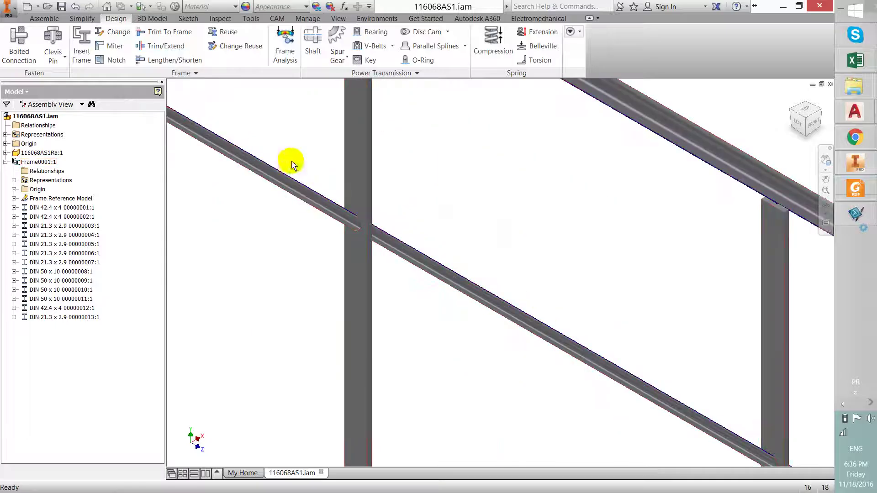
Trim the lower rail flush to the vertical post face
key("Return")
left_click(321, 194)
right_click(322, 200)
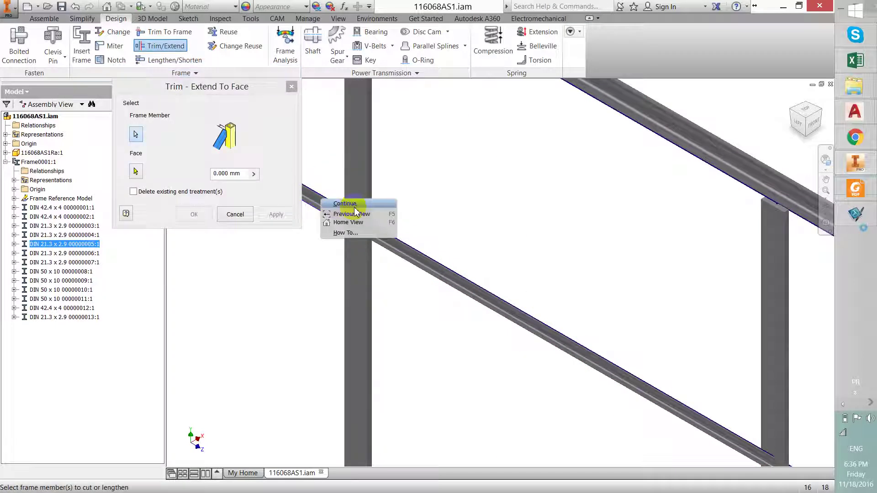
left_click(356, 207)
left_click(358, 199)
right_click(359, 201)
left_click(397, 205)
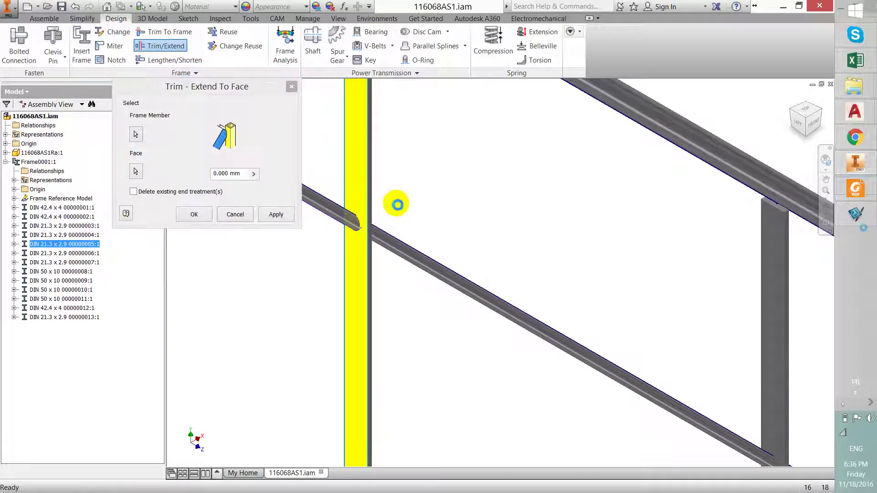
scroll(501, 256, "down", 4)
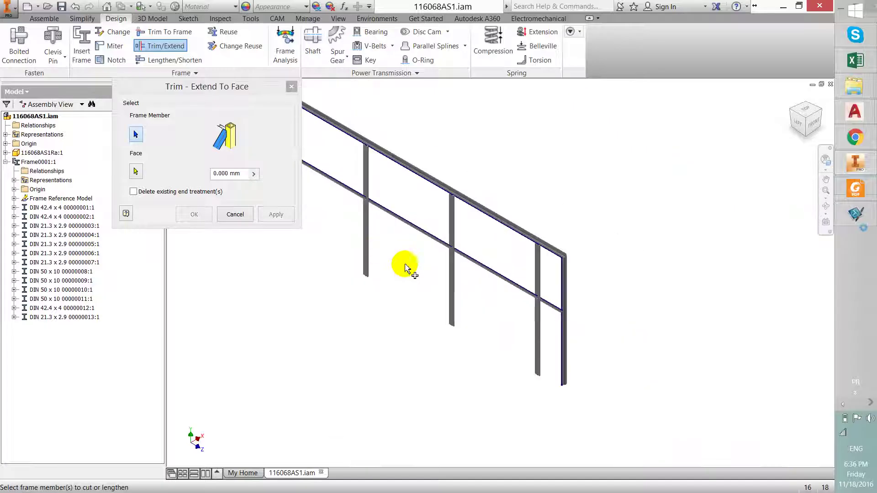
scroll(392, 215, "up", 5)
Trim another lower rail member to the next post face
left_click(382, 211)
right_click(379, 210)
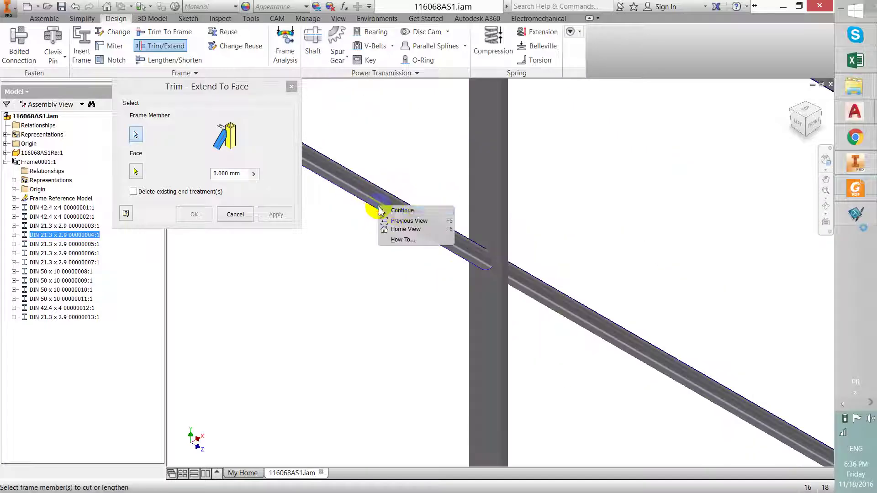
left_click(400, 211)
left_click(475, 208)
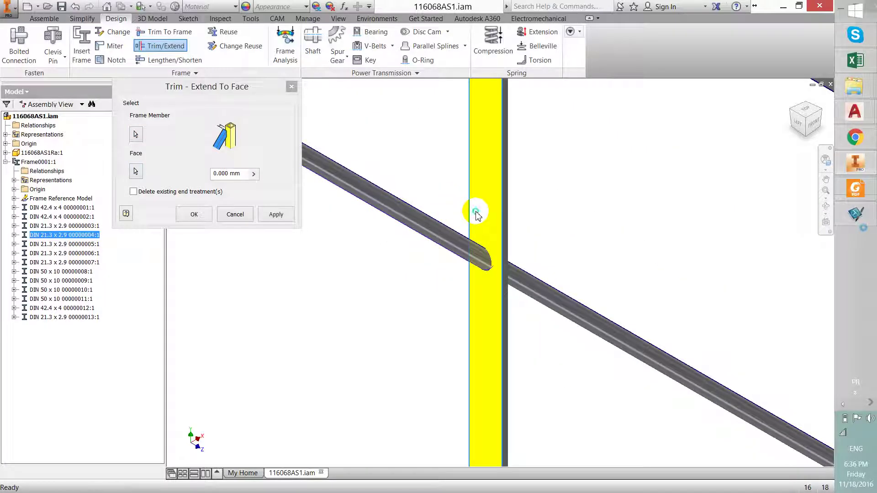
right_click(476, 211)
left_click(494, 215)
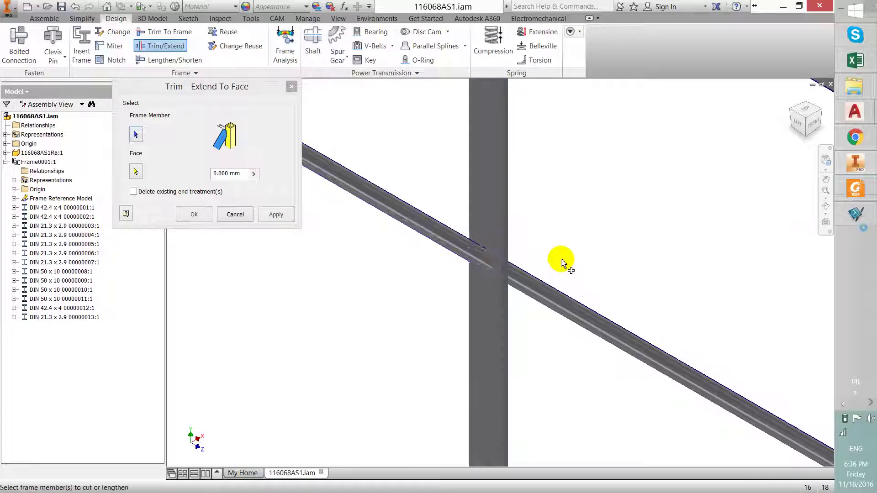
scroll(567, 259, "down", 5)
scroll(457, 252, "up", 5)
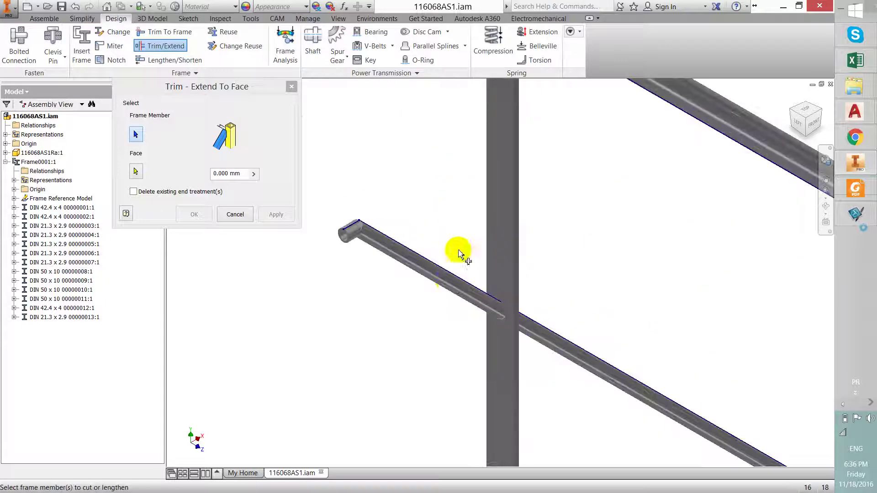
Trim the remaining rail to its post face and close the Trim - Extend dialog
left_click(448, 286)
right_click(453, 265)
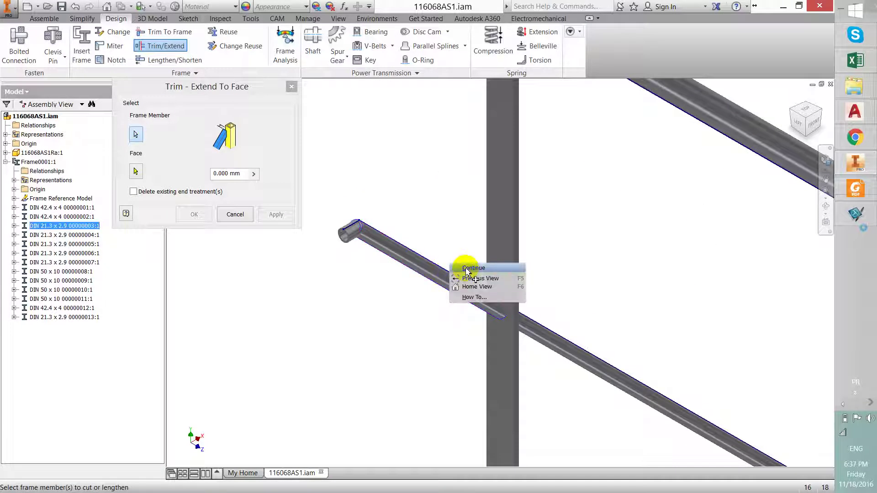
left_click(470, 268)
left_click(484, 277)
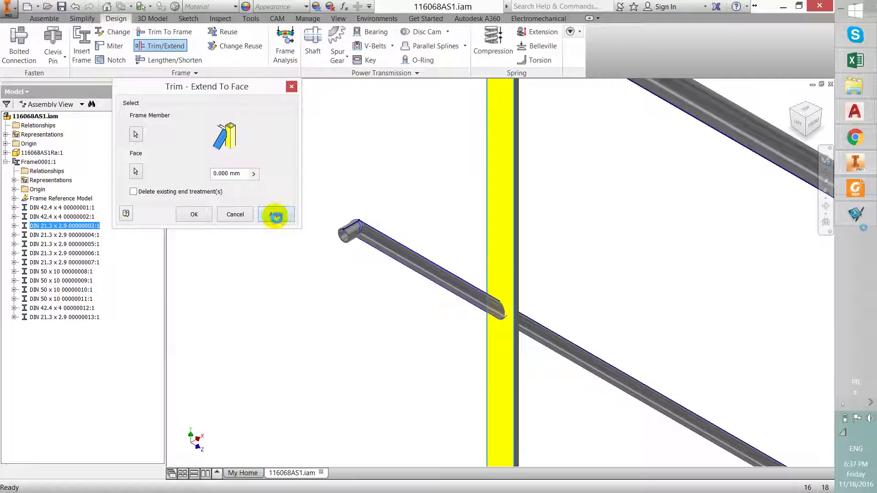
left_click(275, 215)
left_click(235, 215)
scroll(516, 287, "down", 5)
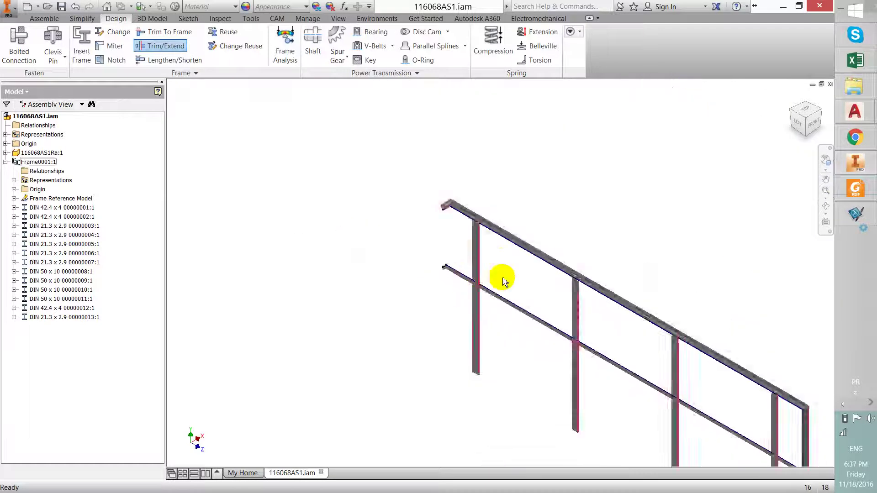
scroll(489, 247, "up", 5)
Zoom in on the post-to-top-rail junction and switch to the 3D Model tools
scroll(464, 211, "up", 4)
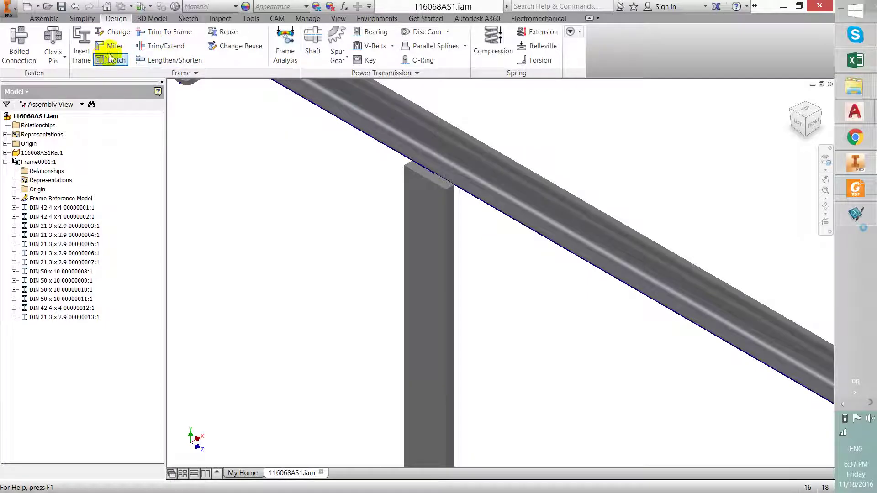
left_click(152, 19)
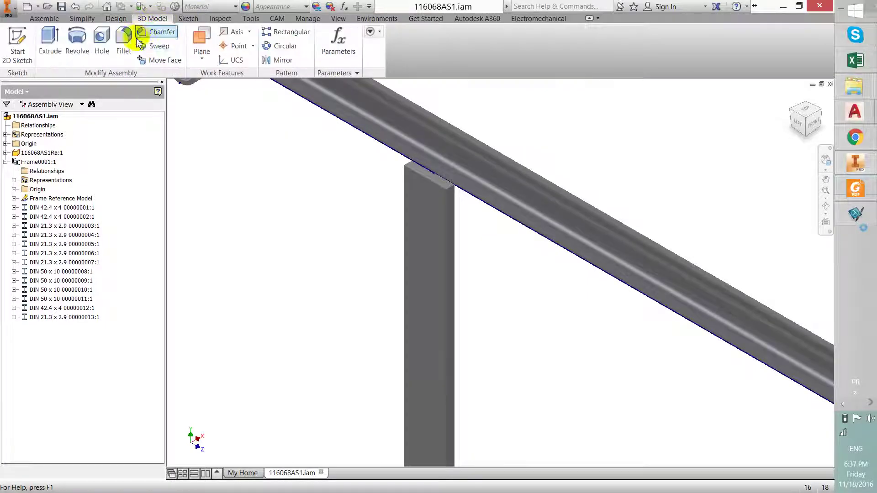
Set up a two-distance 30 mm by 15 mm chamfer and apply it to the first post top edge
left_click(151, 39)
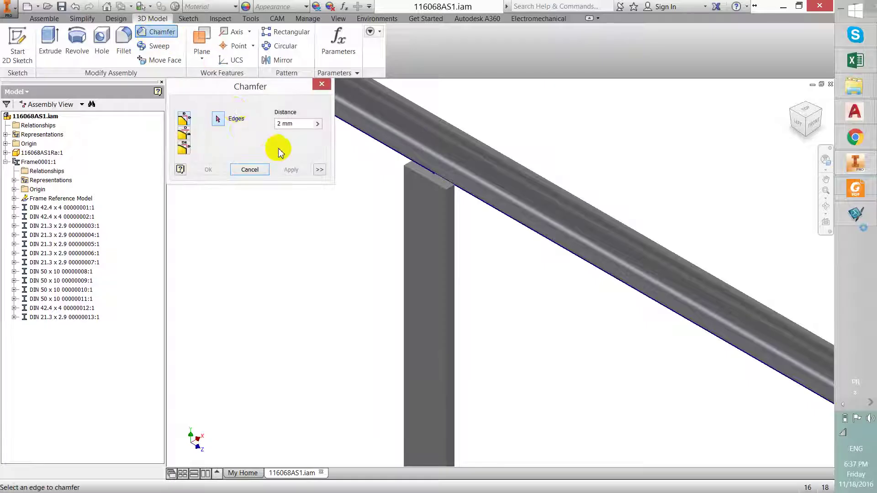
left_click(183, 149)
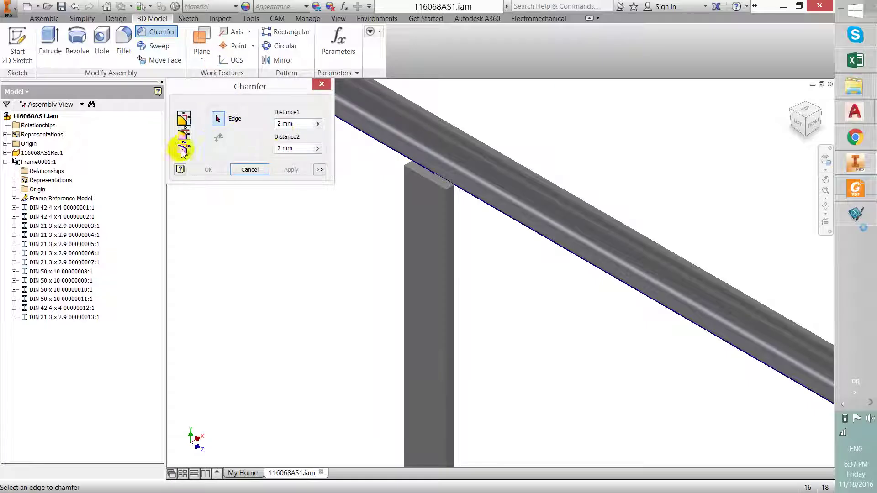
double_click(284, 124)
type("30")
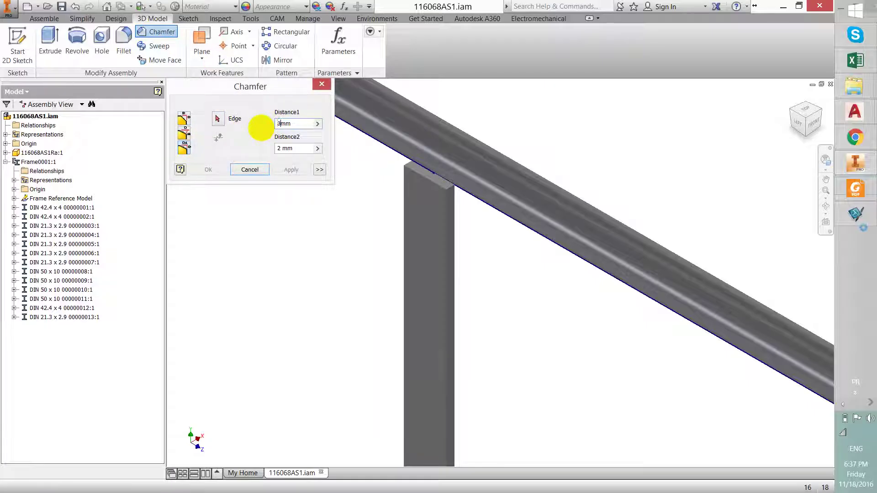
double_click(280, 148)
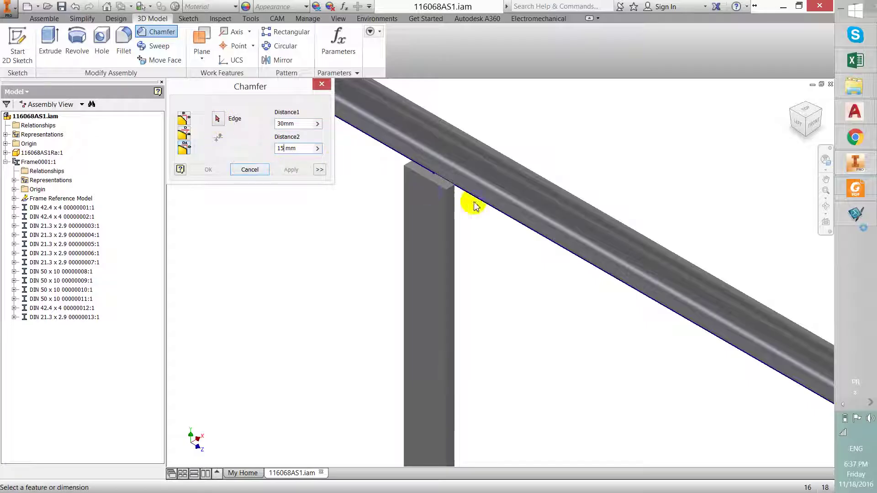
left_click(453, 190)
scroll(451, 187, "down", 2)
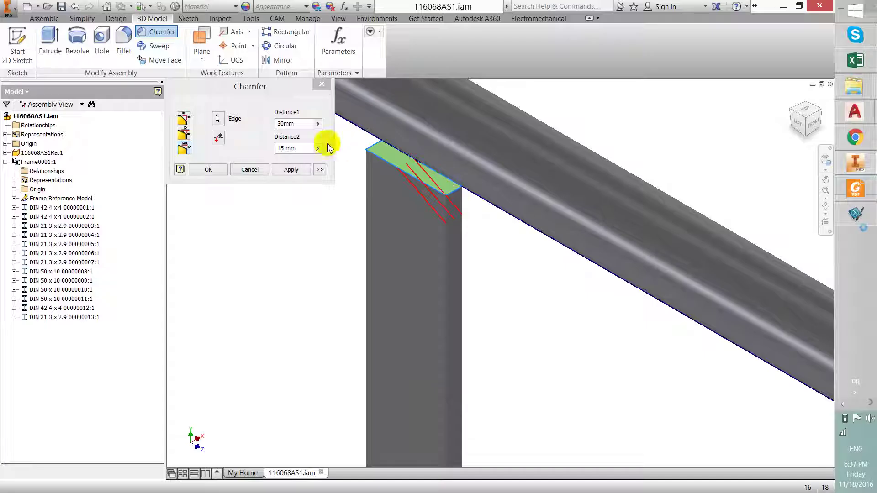
left_click(219, 138)
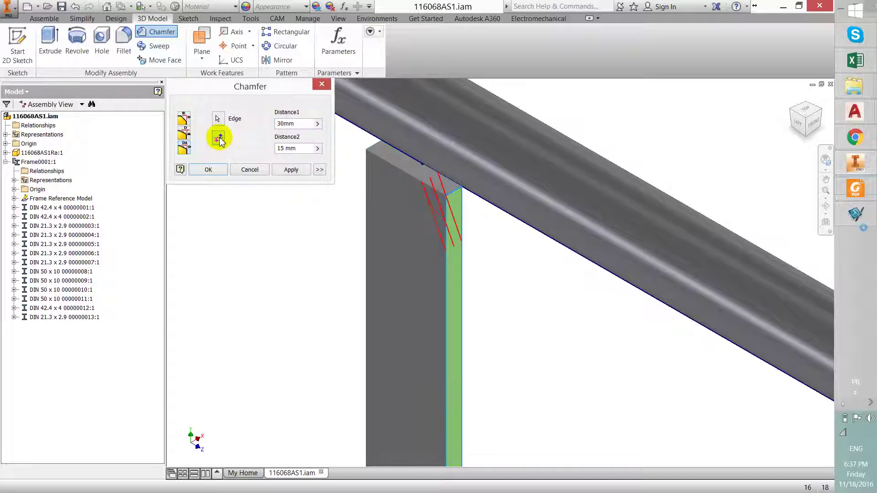
left_click(291, 170)
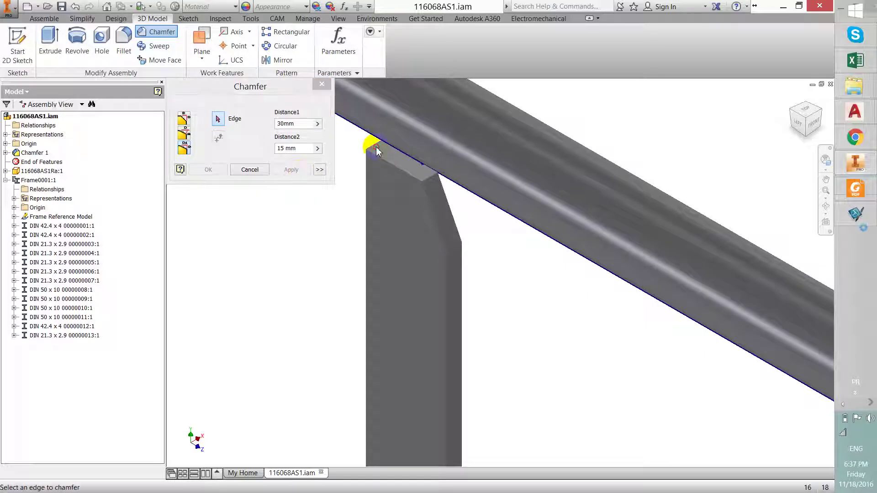
Chamfer the second, third and fourth post top edges at 30 mm by 15 mm
left_click(372, 151)
left_click(291, 169)
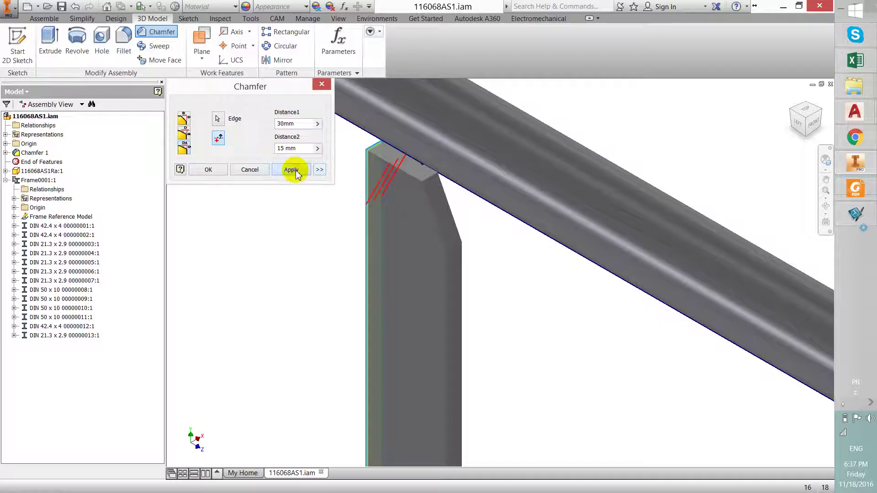
scroll(440, 215, "down", 5)
scroll(525, 258, "up", 7)
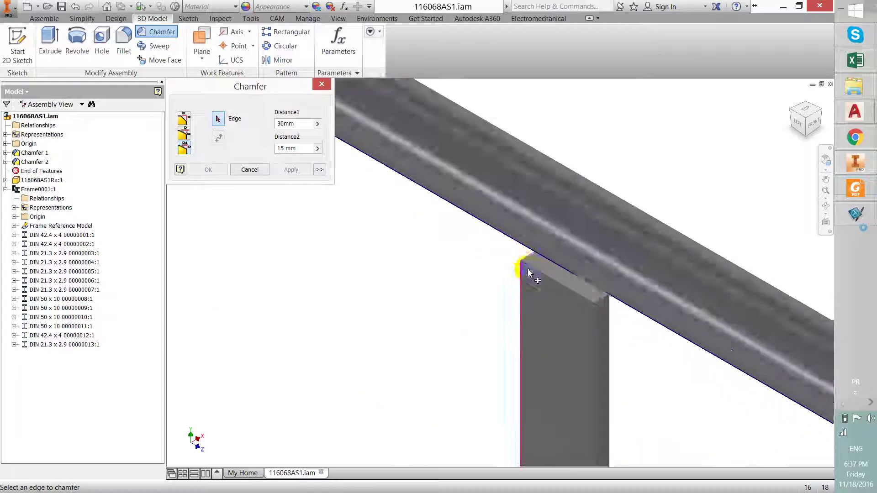
left_click(531, 245)
right_click(531, 245)
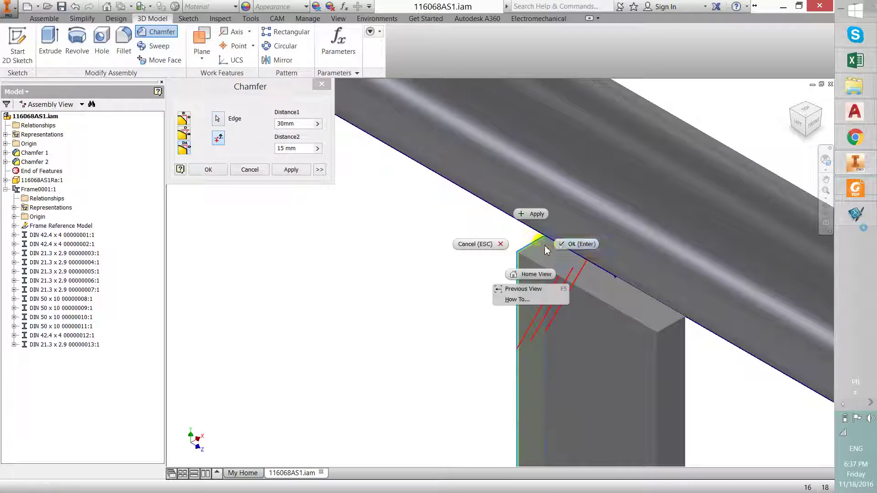
left_click(532, 214)
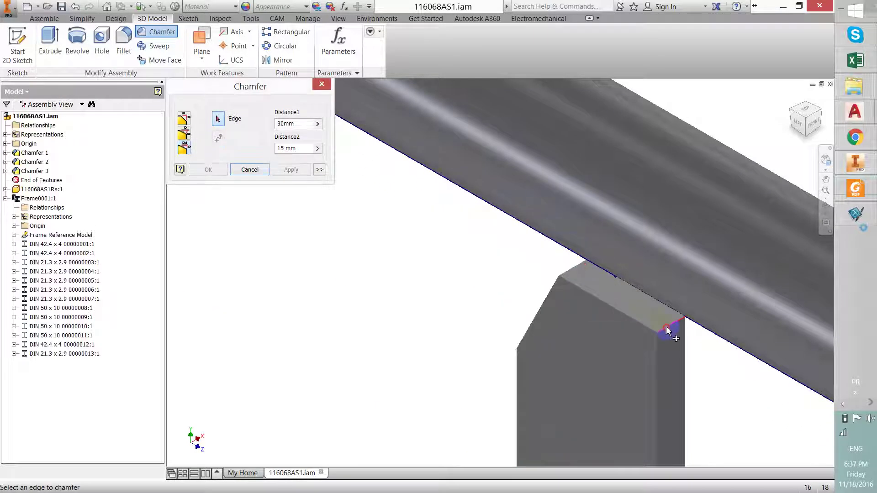
left_click(668, 332)
right_click(668, 332)
left_click(669, 300)
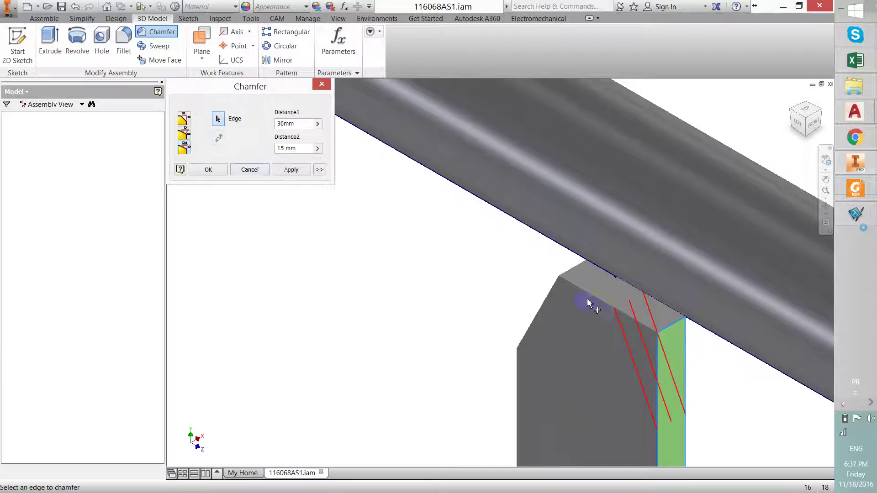
scroll(522, 264, "down", 6)
scroll(764, 401, "up", 5)
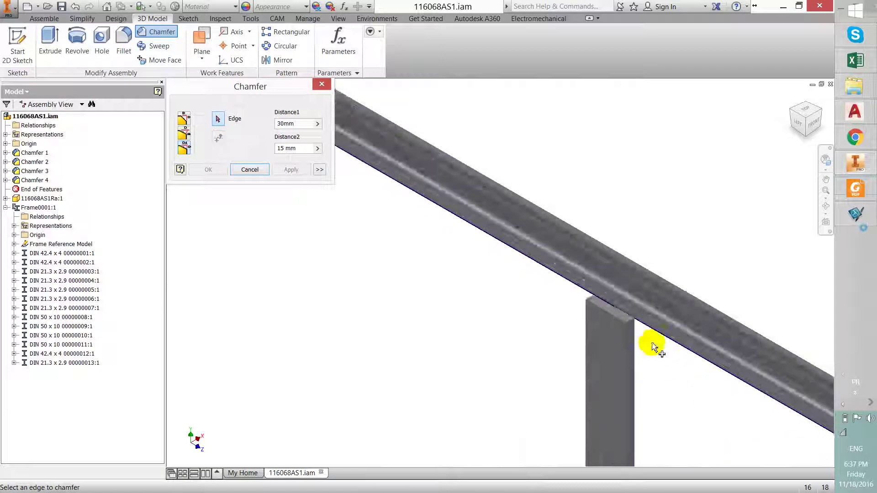
Chamfer the fifth and sixth post top edges the same way
left_click(611, 305)
right_click(621, 306)
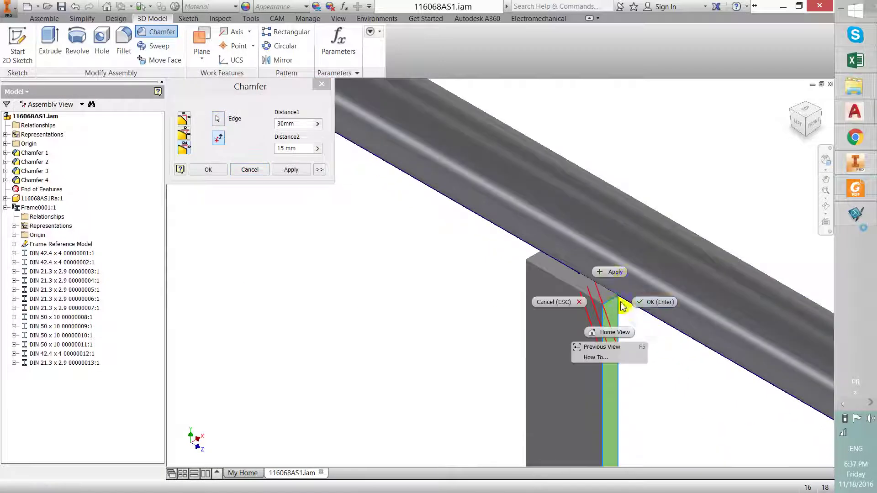
left_click(616, 273)
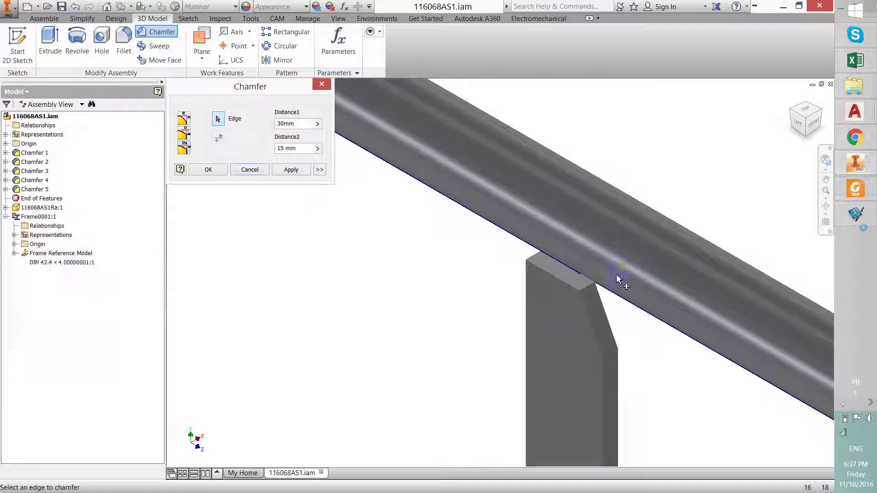
left_click(533, 259)
right_click(532, 257)
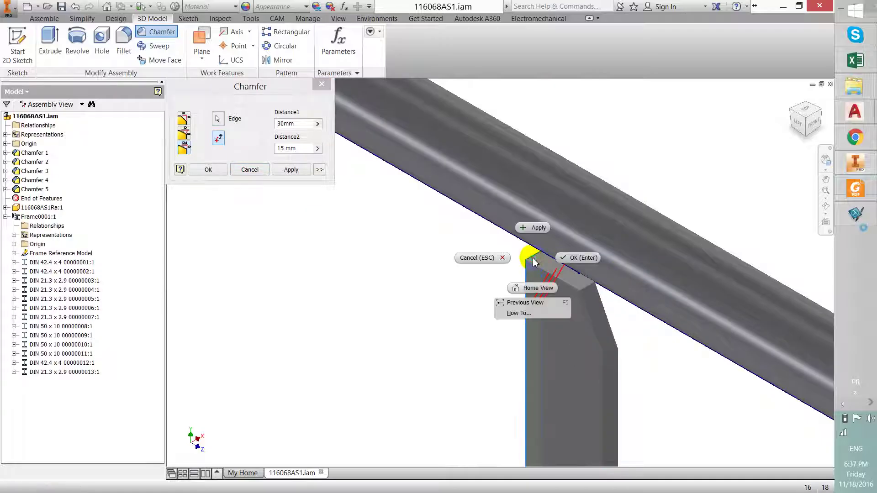
left_click(538, 227)
scroll(509, 274, "down", 5)
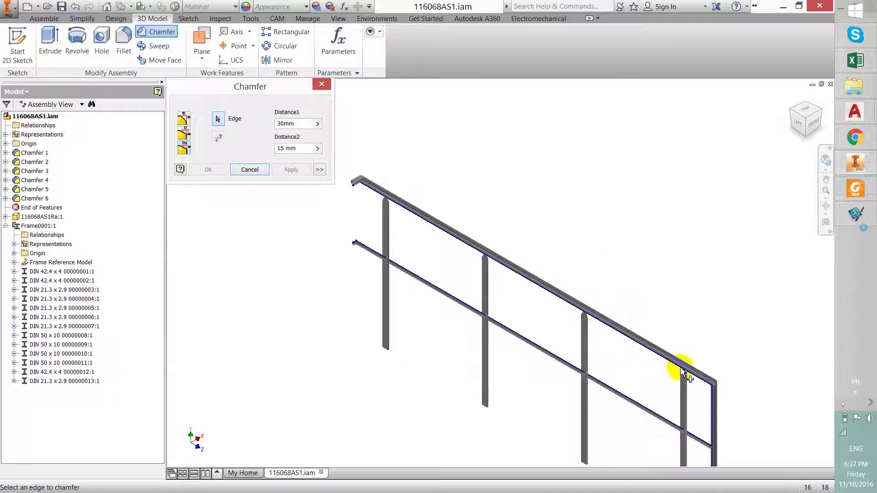
scroll(683, 373, "up", 5)
Chamfer the last two post top edges, creating Chamfer 8, and close the Chamfer tool
left_click(734, 390)
right_click(740, 388)
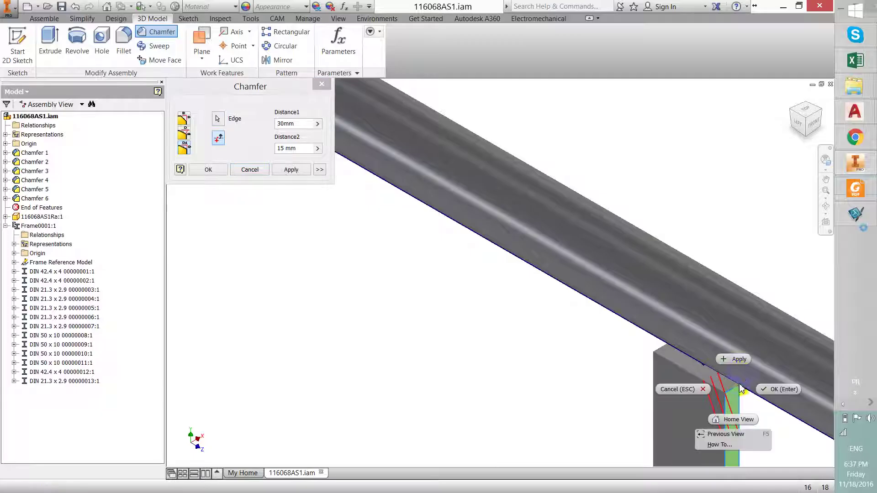
left_click(735, 360)
left_click(660, 352)
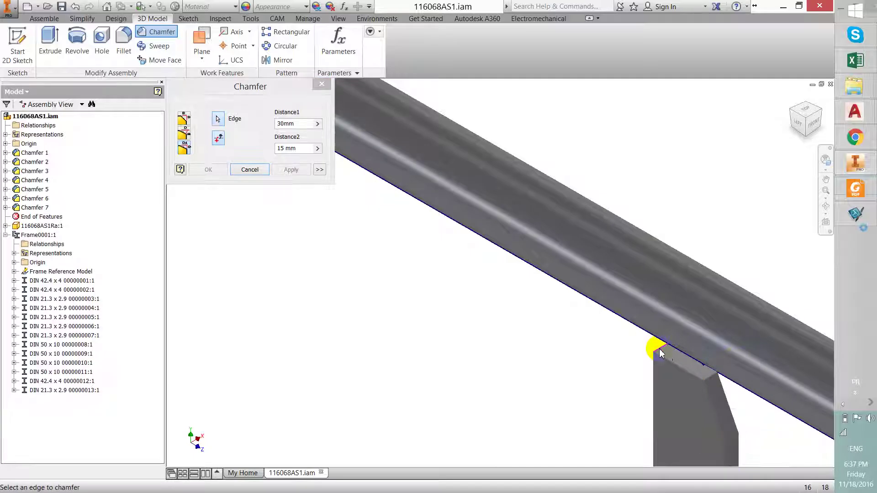
right_click(663, 353)
left_click(665, 320)
scroll(557, 297, "down", 3)
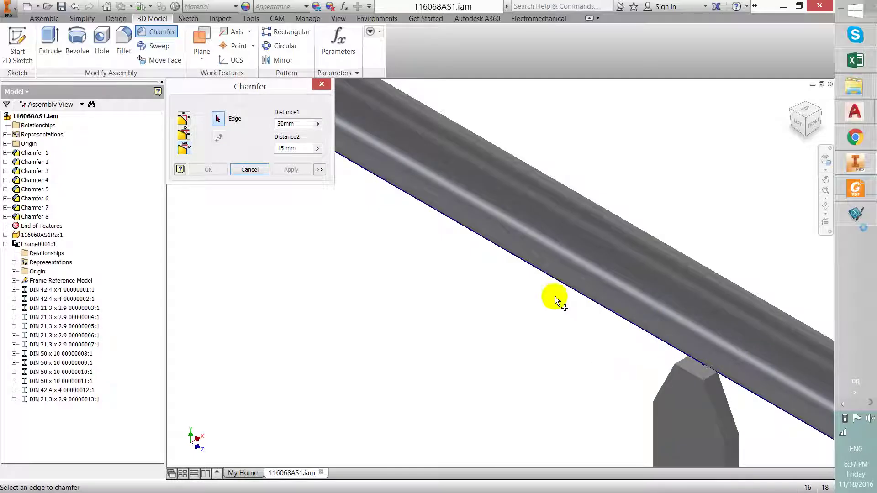
left_click(250, 169)
scroll(489, 245, "down", 5)
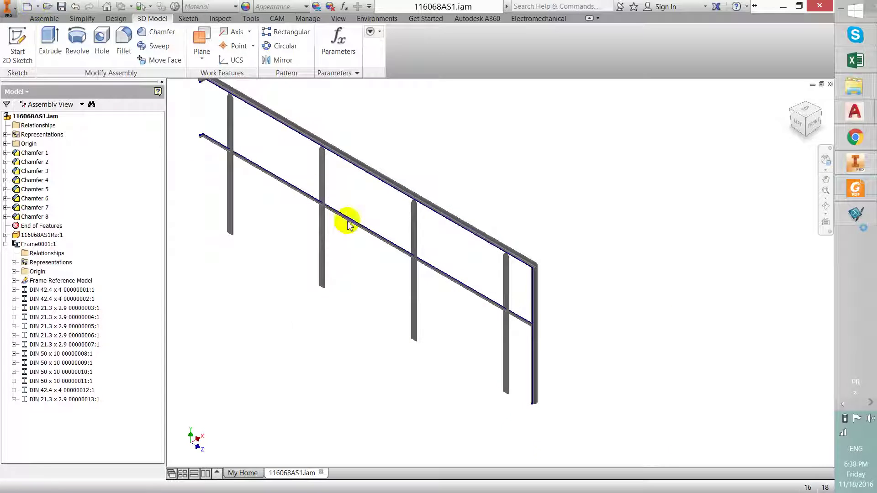
Save 116068AS1.iam together with all its dependent frame files using Yes to All
key("ctrl+s")
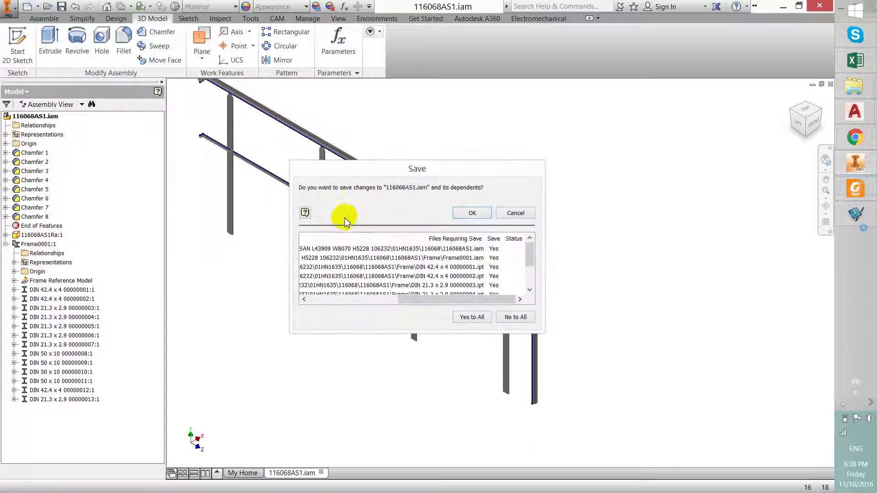
left_click(481, 318)
left_click(481, 214)
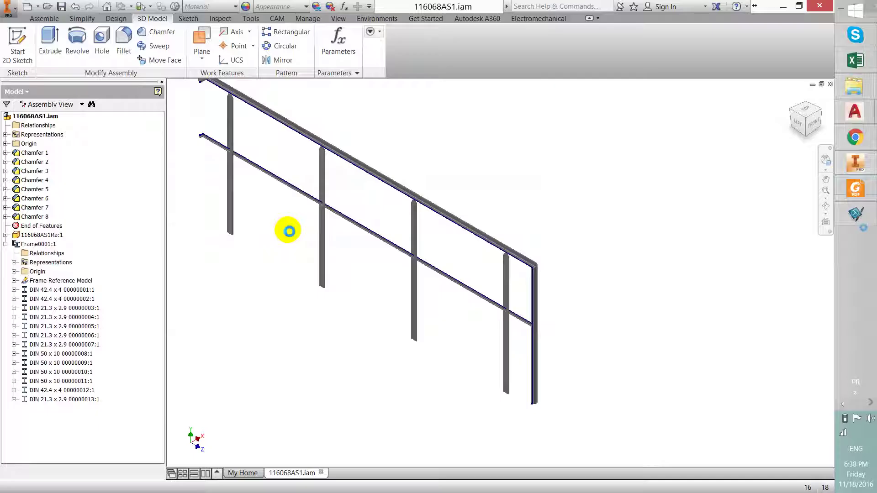
scroll(251, 308, "up", 5)
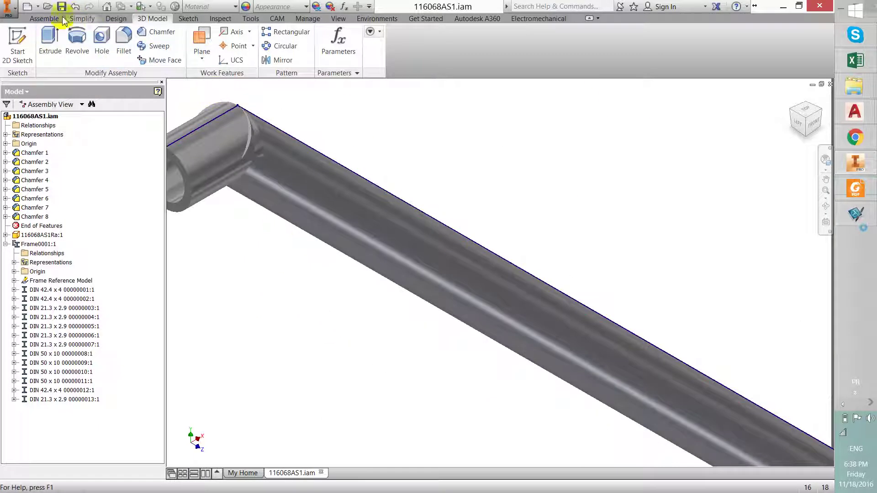
Miter the main top rail to the short end pipe with a 0.000 mm gap, then close Miter
left_click(111, 18)
left_click(112, 46)
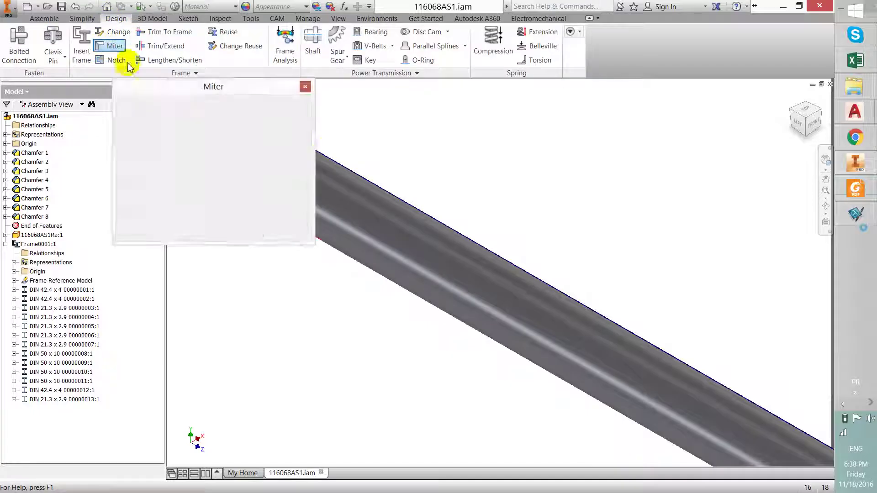
left_click(345, 213)
left_click_drag(229, 85, 133, 254)
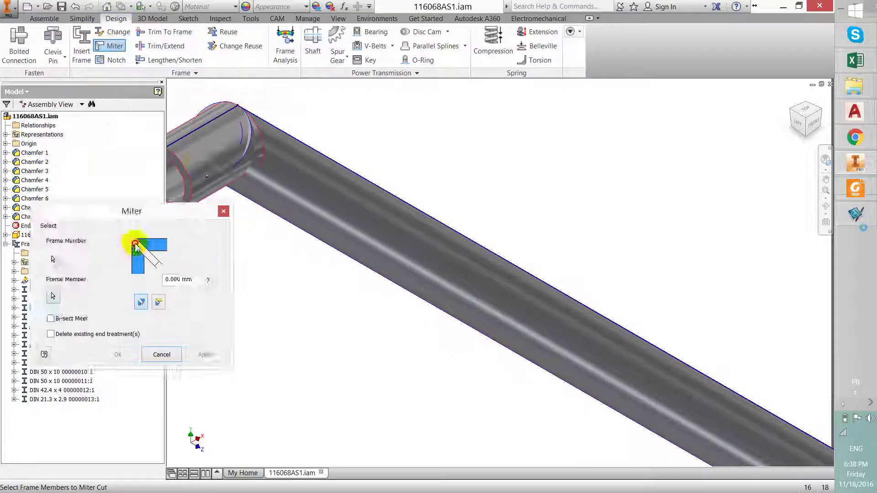
left_click(194, 168)
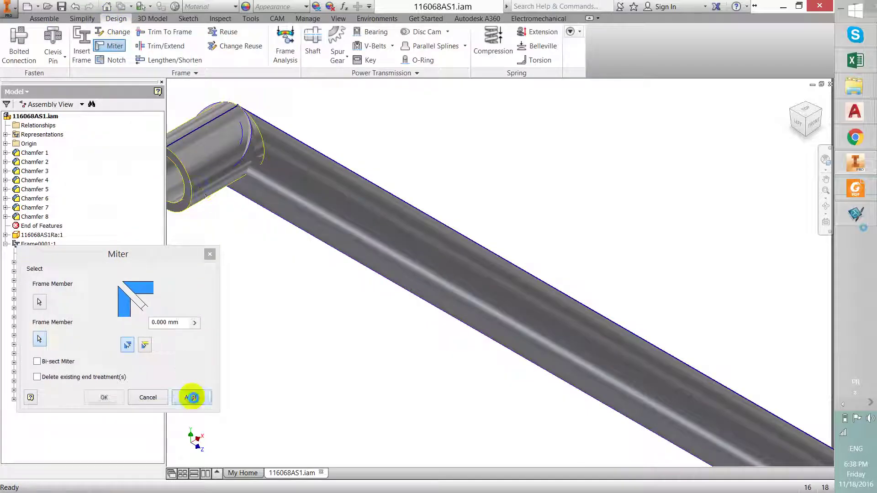
left_click(192, 398)
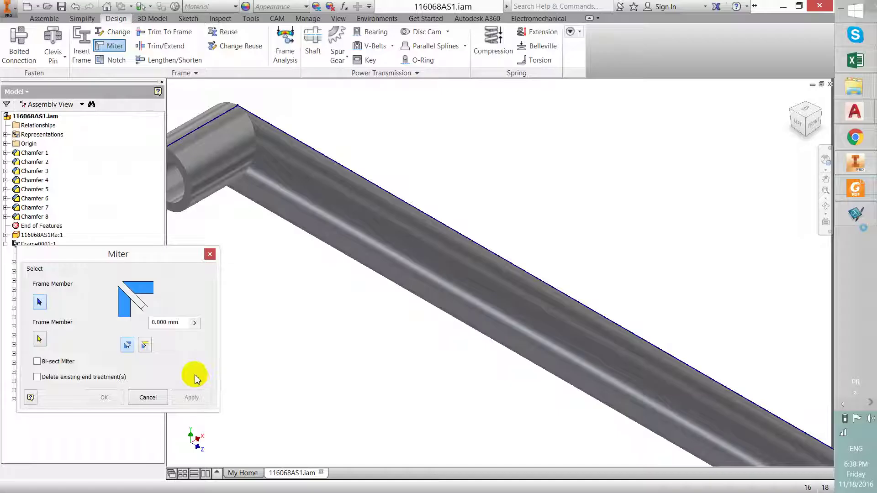
left_click(149, 398)
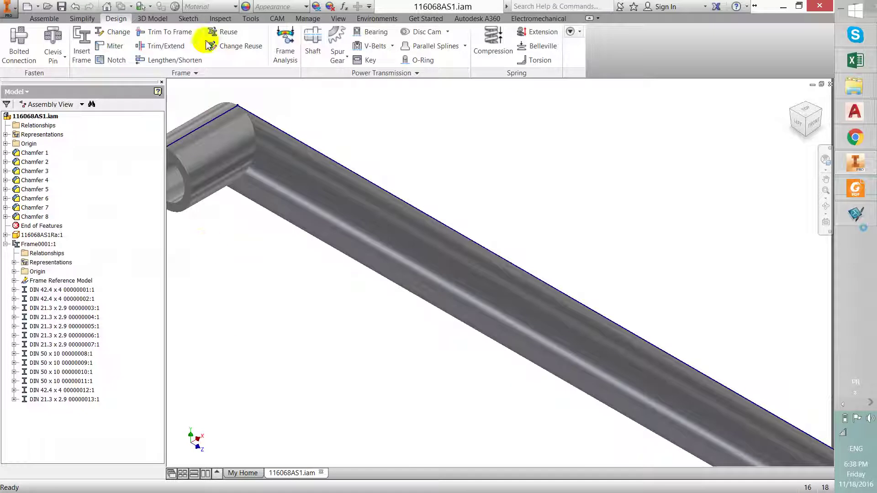
left_click(160, 32)
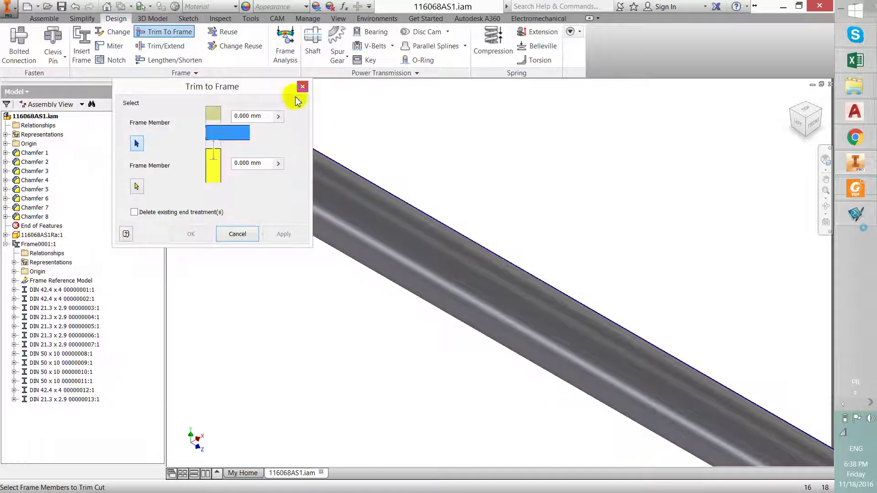
scroll(352, 203, "down", 5)
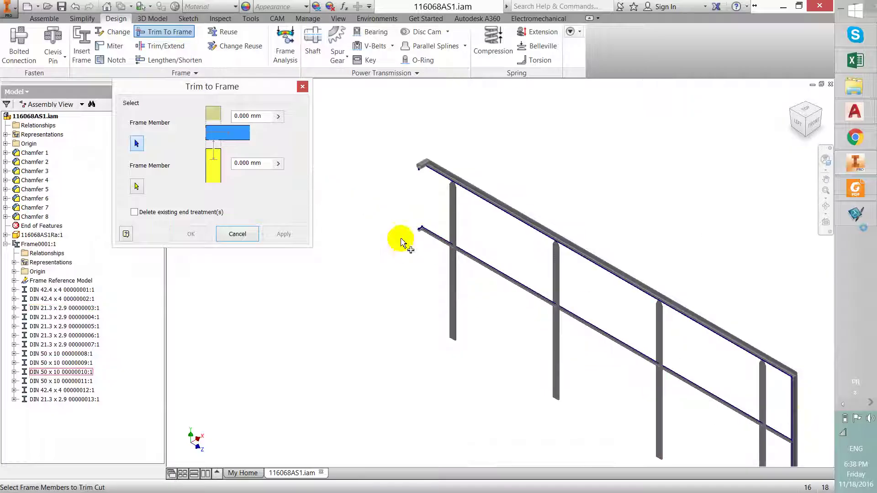
scroll(560, 315, "up", 3)
scroll(560, 315, "down", 2)
scroll(560, 323, "up", 6)
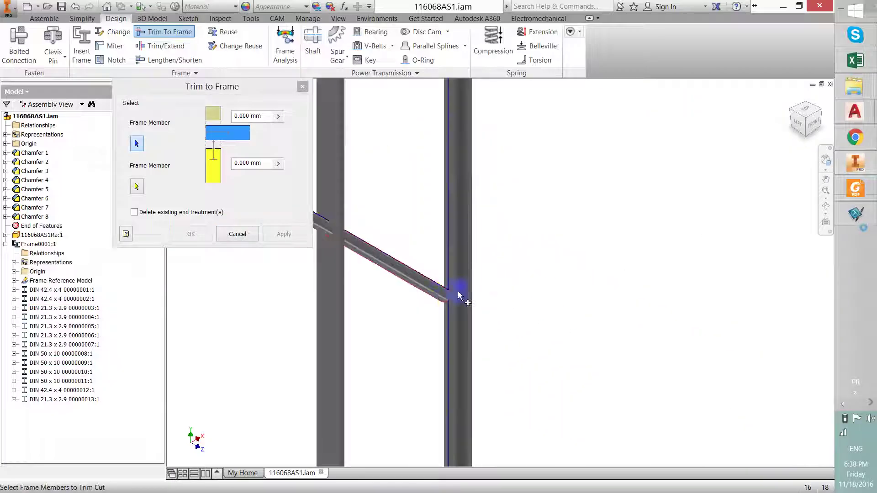
left_click(430, 293)
left_click(455, 315)
left_click(284, 233)
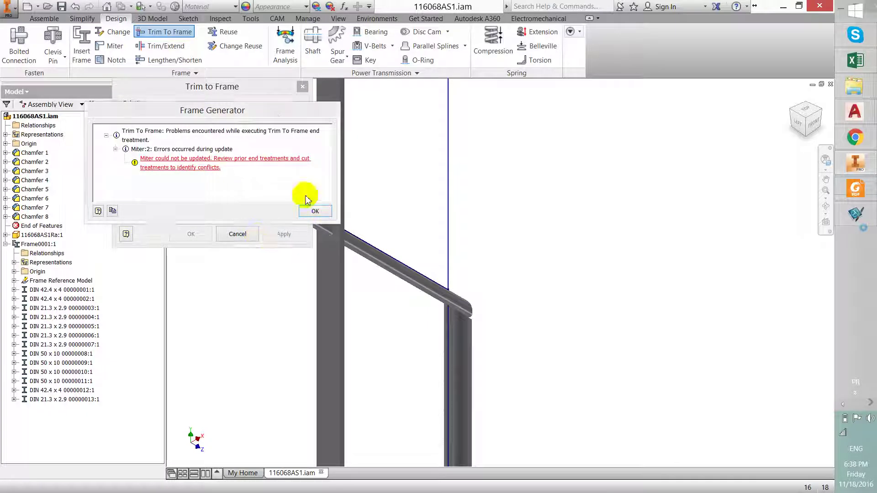
left_click(315, 211)
left_click(237, 234)
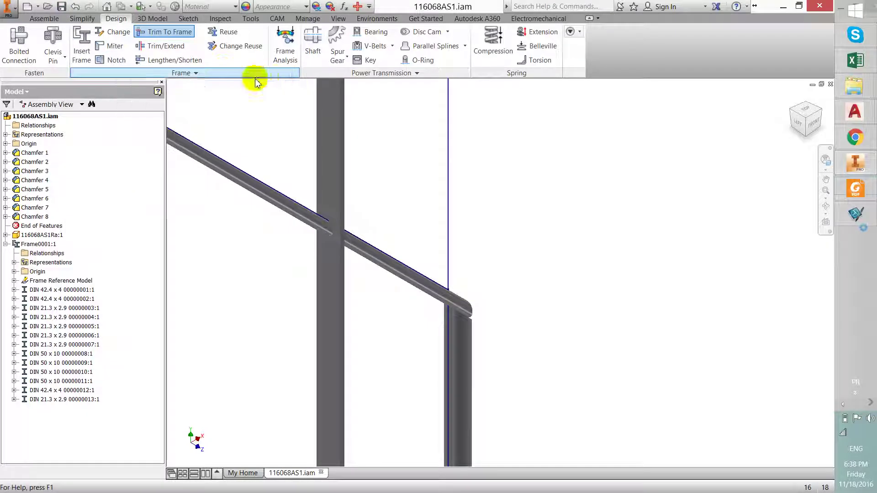
left_click(80, 8)
Save 116068AS1.iam and its changed dependent frame files again
scroll(500, 234, "down", 10)
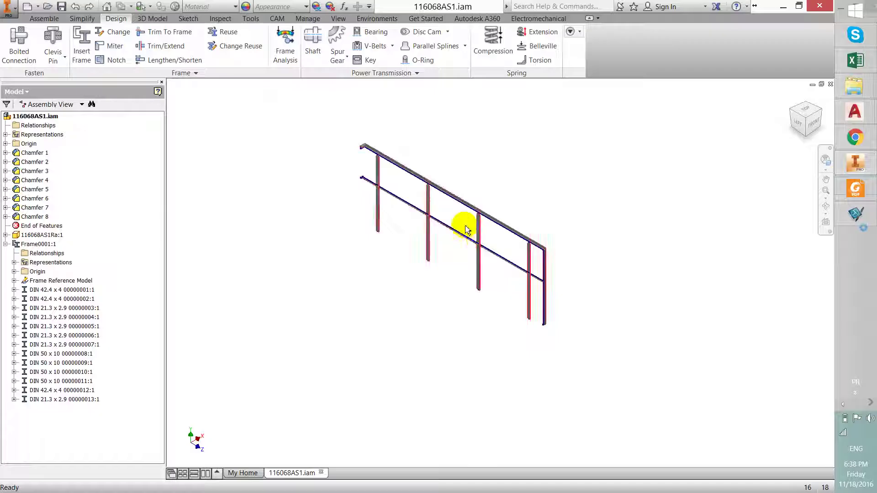
scroll(470, 246, "up", 3)
scroll(513, 303, "up", 2)
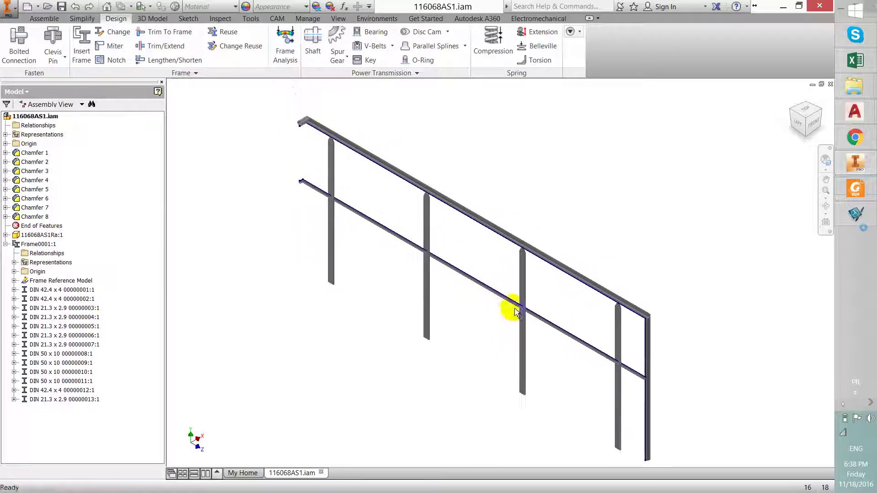
left_click(61, 6)
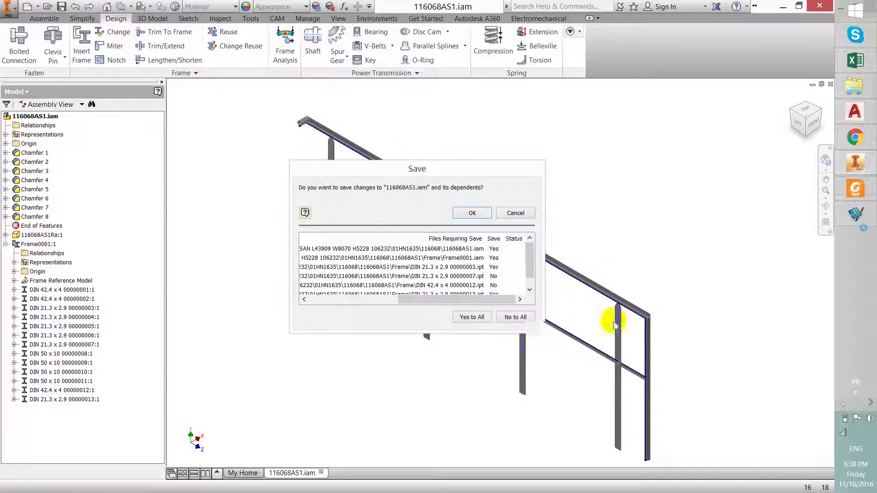
left_click(473, 213)
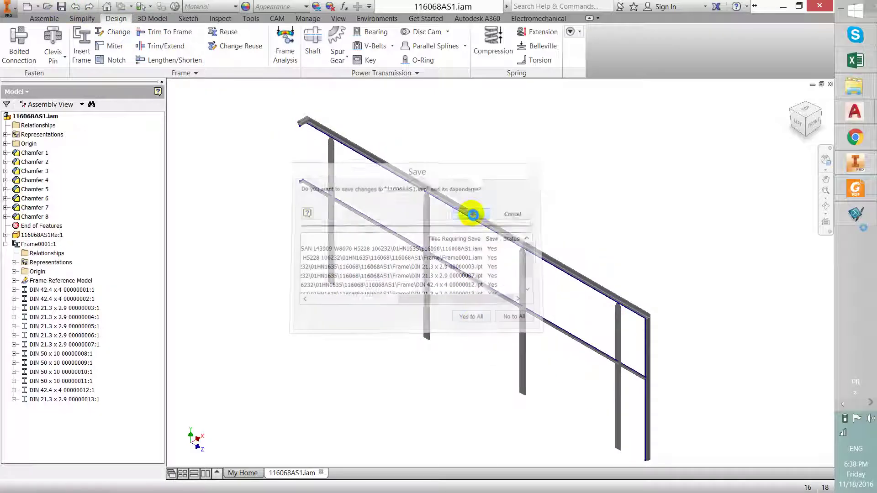